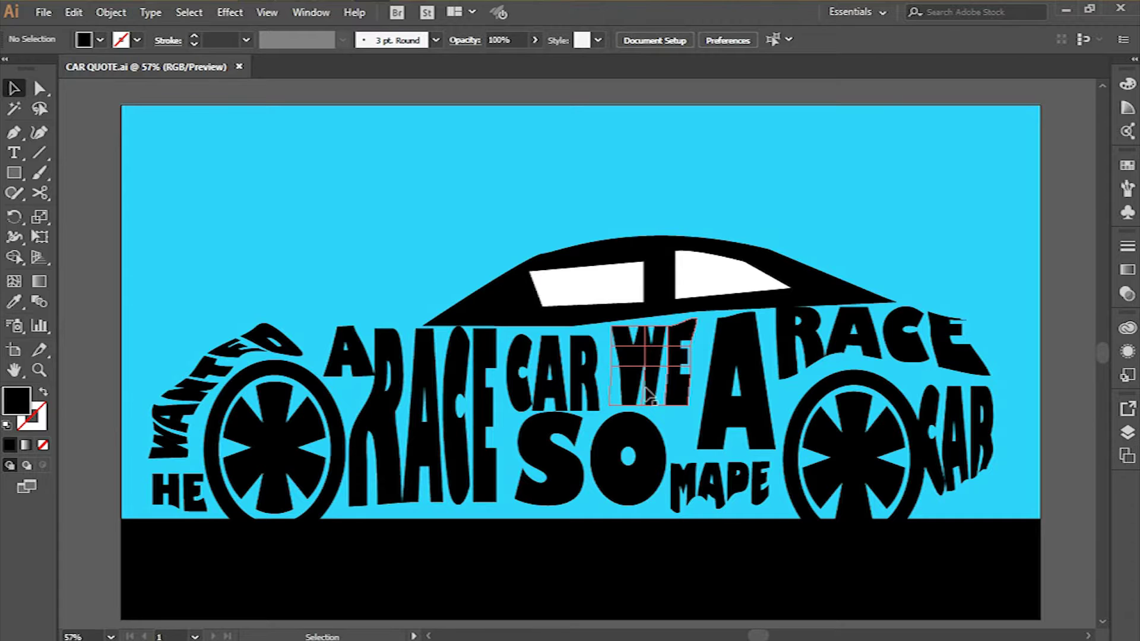
Create a new blank document and start placing an image, browsing to the Phone storage of the Galaxy J5 (2016)
left_click(51, 16)
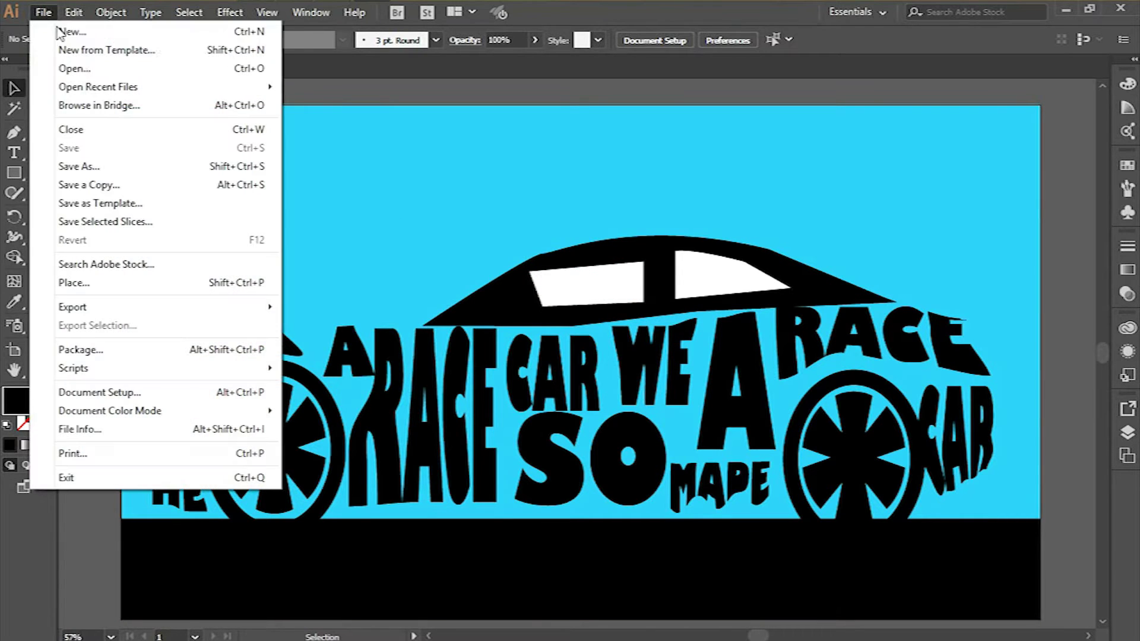
left_click(59, 31)
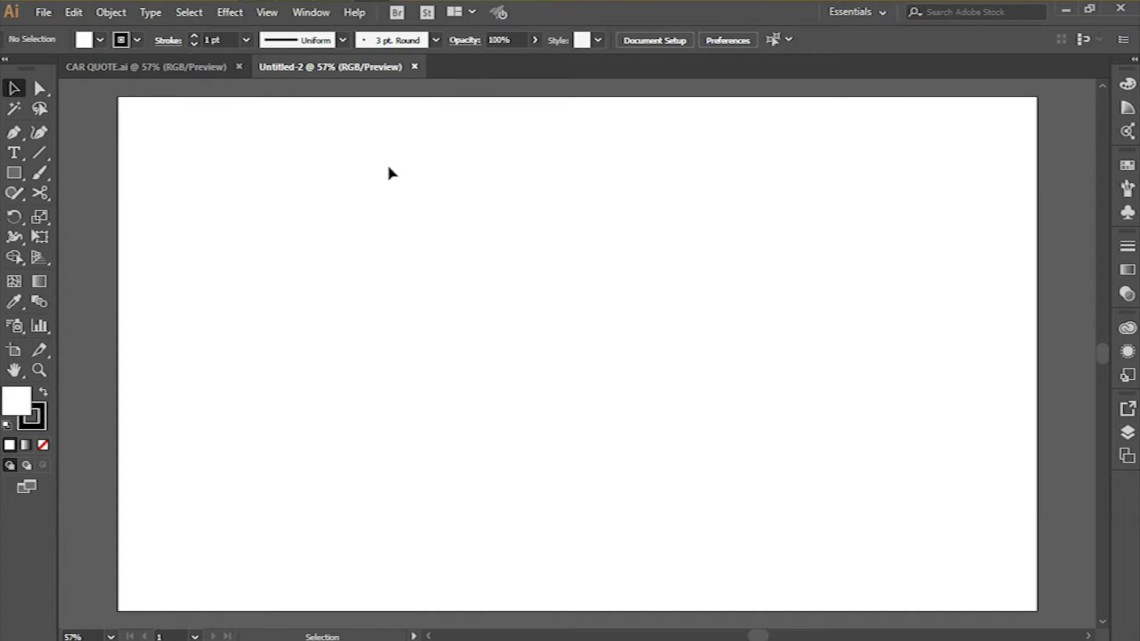
left_click(46, 9)
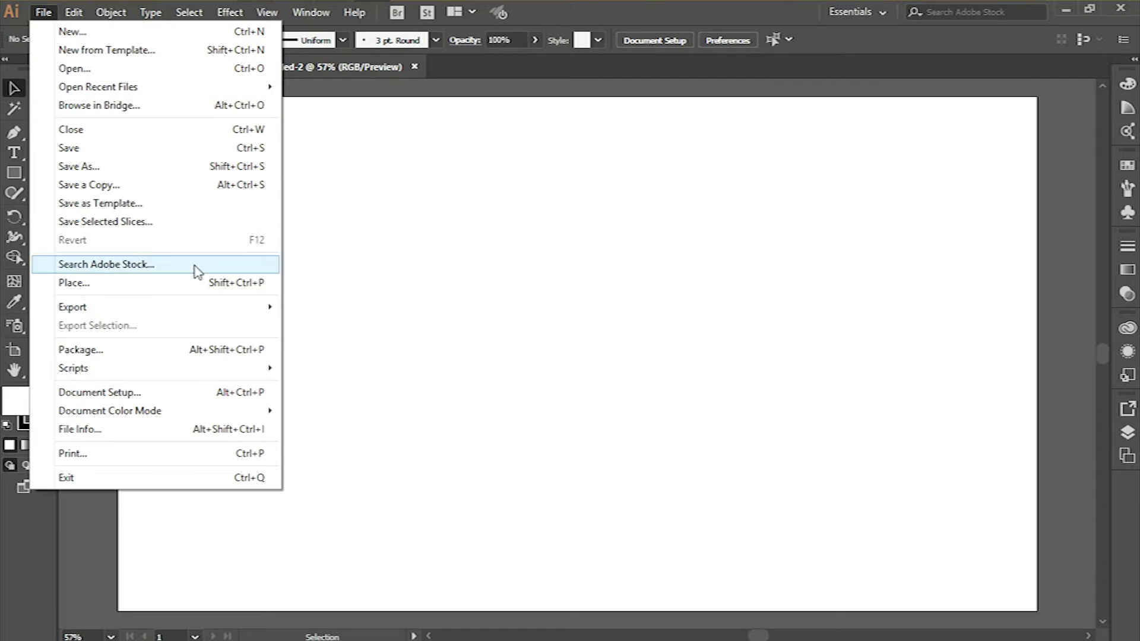
left_click(201, 284)
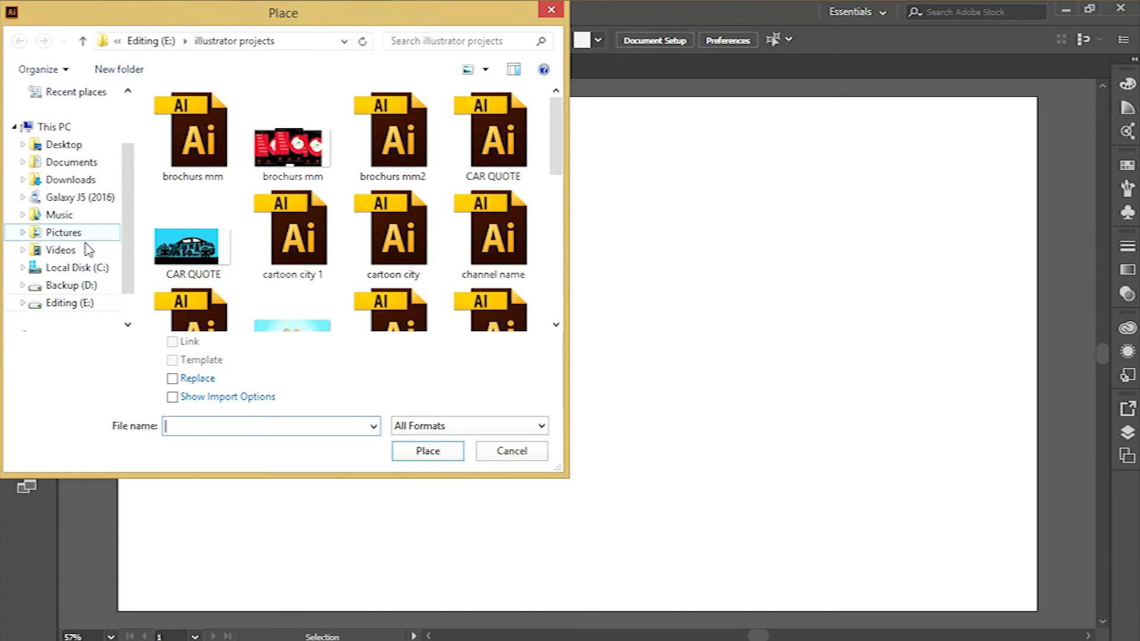
left_click(80, 197)
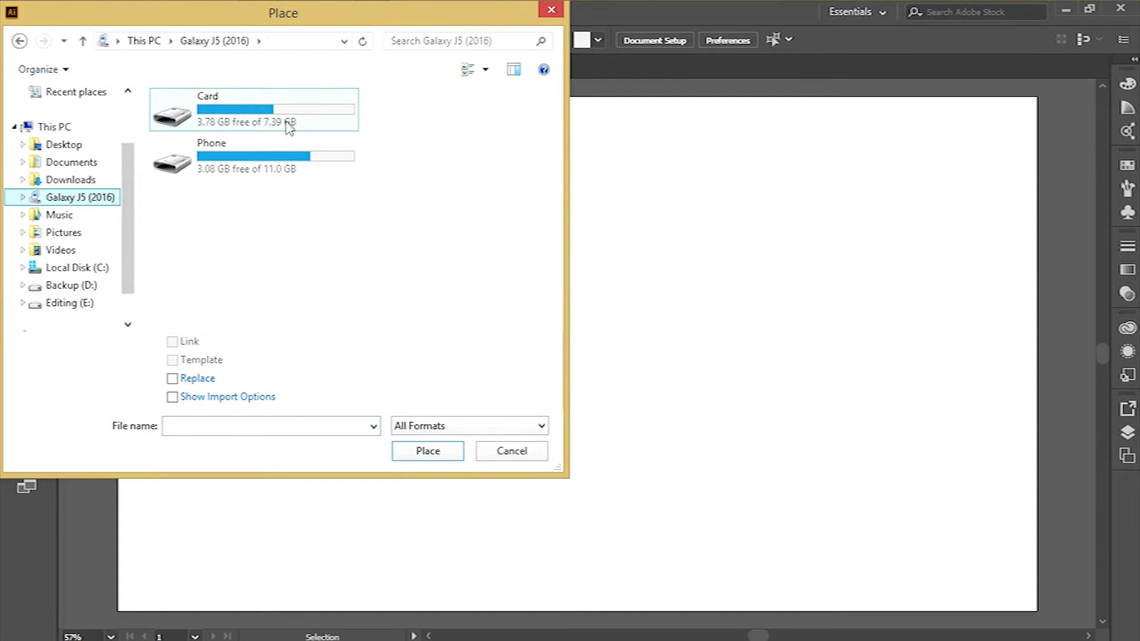
double_click(274, 156)
Choose the JPEG 68292919de76b5f4866c52c37df1abc6 in the phone's Download folder for placing
scroll(272, 247, "down", 2)
double_click(279, 168)
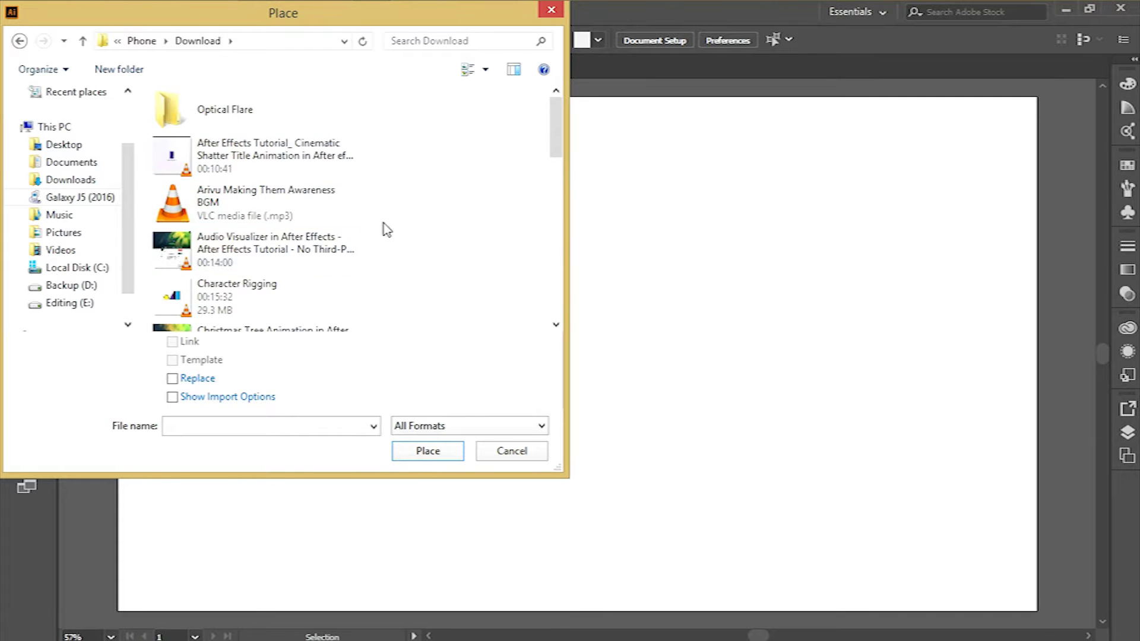
left_click(266, 168)
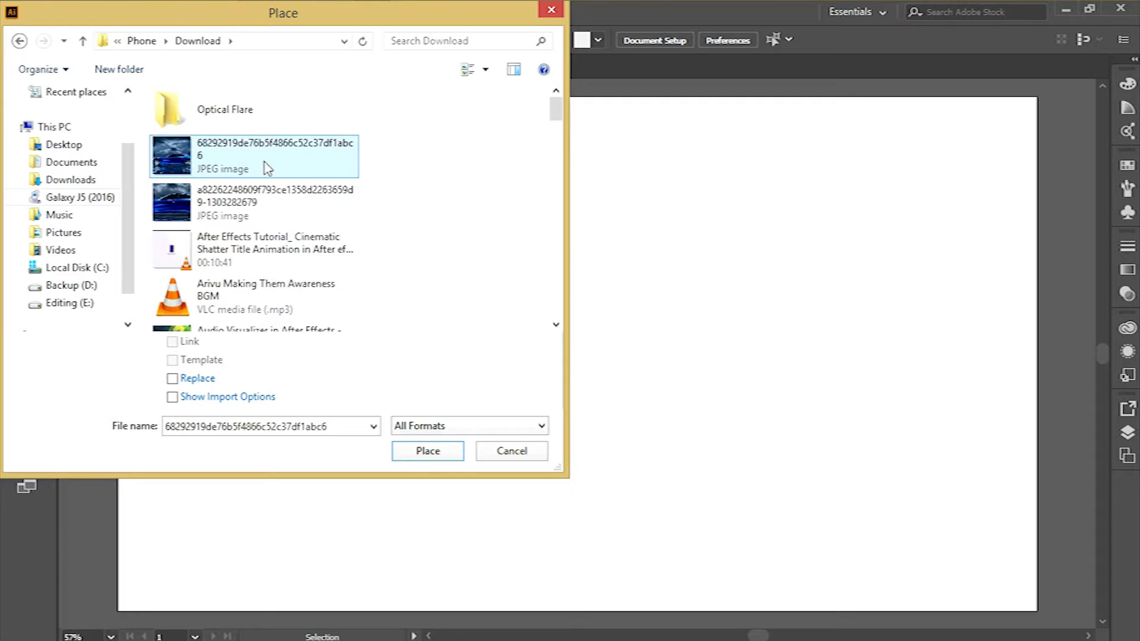
left_click(442, 457)
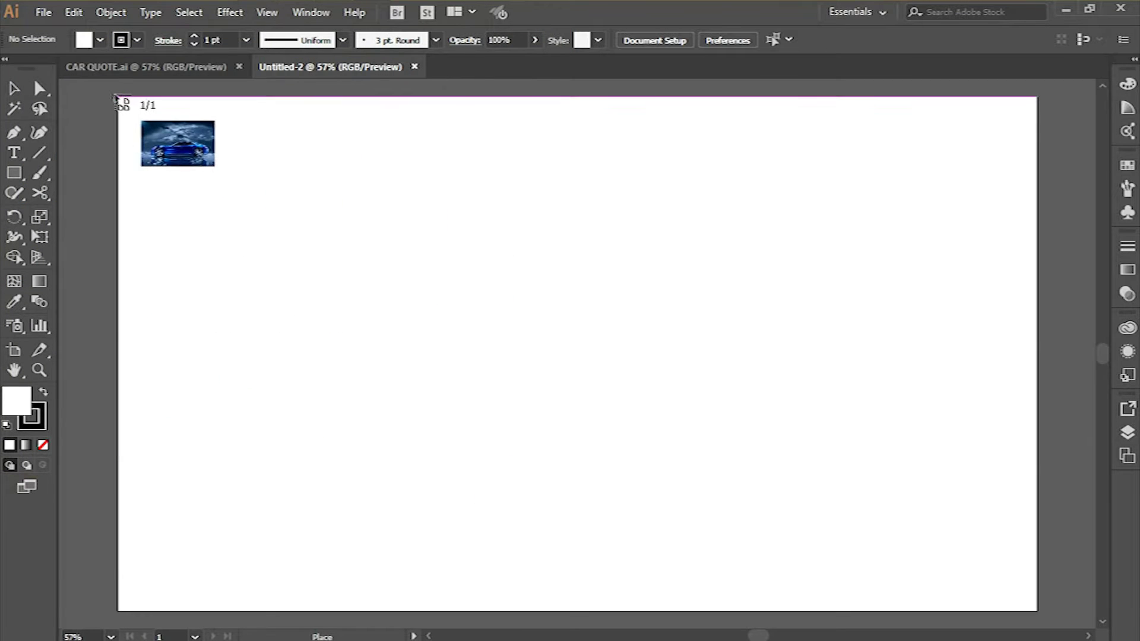
Place the car image from the artboard's upper-left corner and stretch it towards the artboard's right and lower edges
left_click_drag(119, 102, 968, 578)
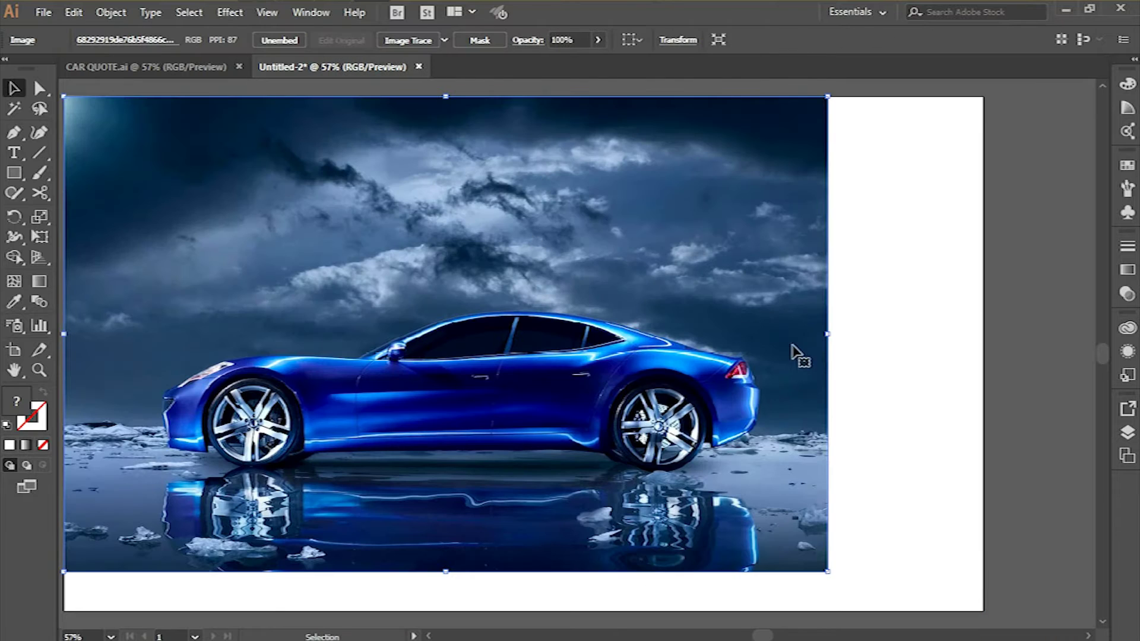
left_click_drag(833, 336, 981, 333)
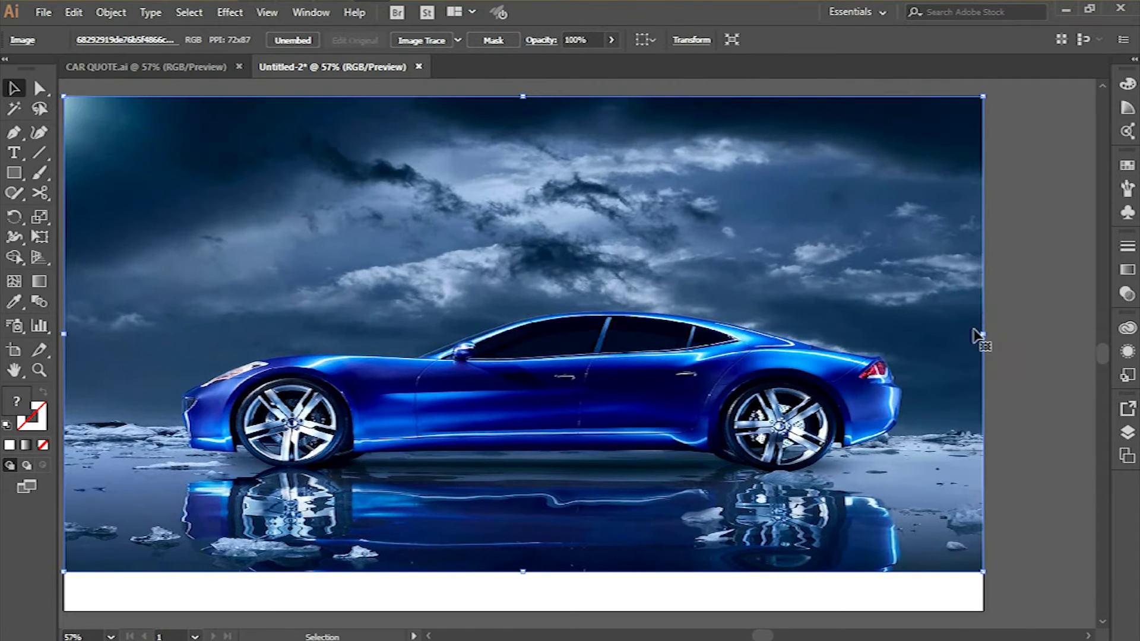
left_click_drag(523, 571, 524, 605)
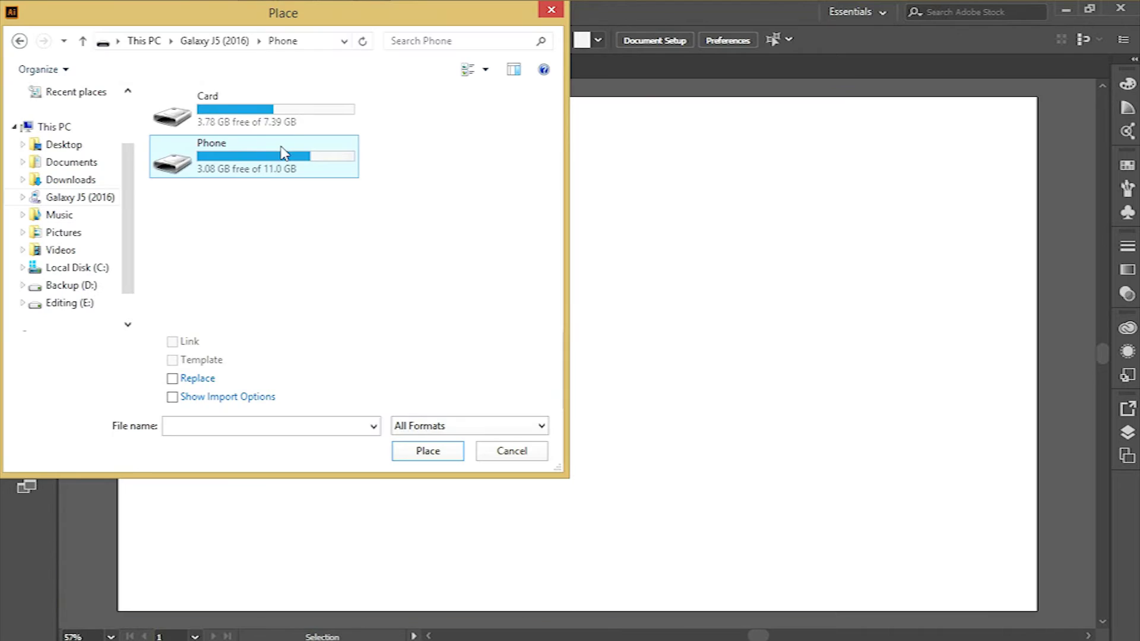
Load the blue car image 68292919de76b5f4866c52c37df1abc6 from the phone's Download folder for placement
scroll(264, 247, "down", 2)
double_click(270, 165)
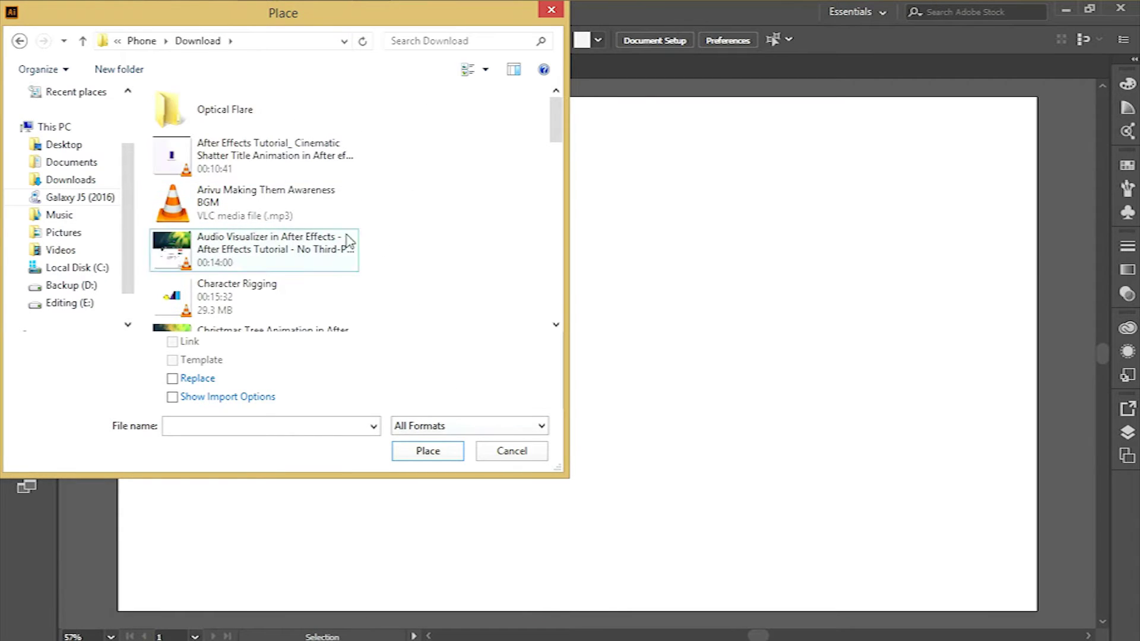
left_click(262, 162)
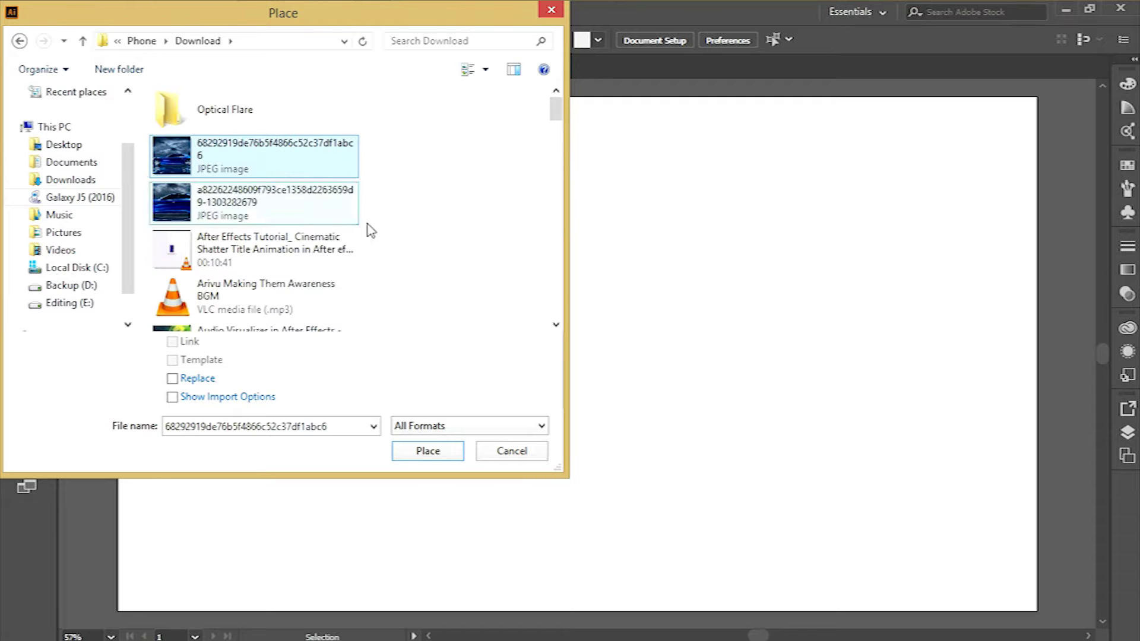
left_click(440, 456)
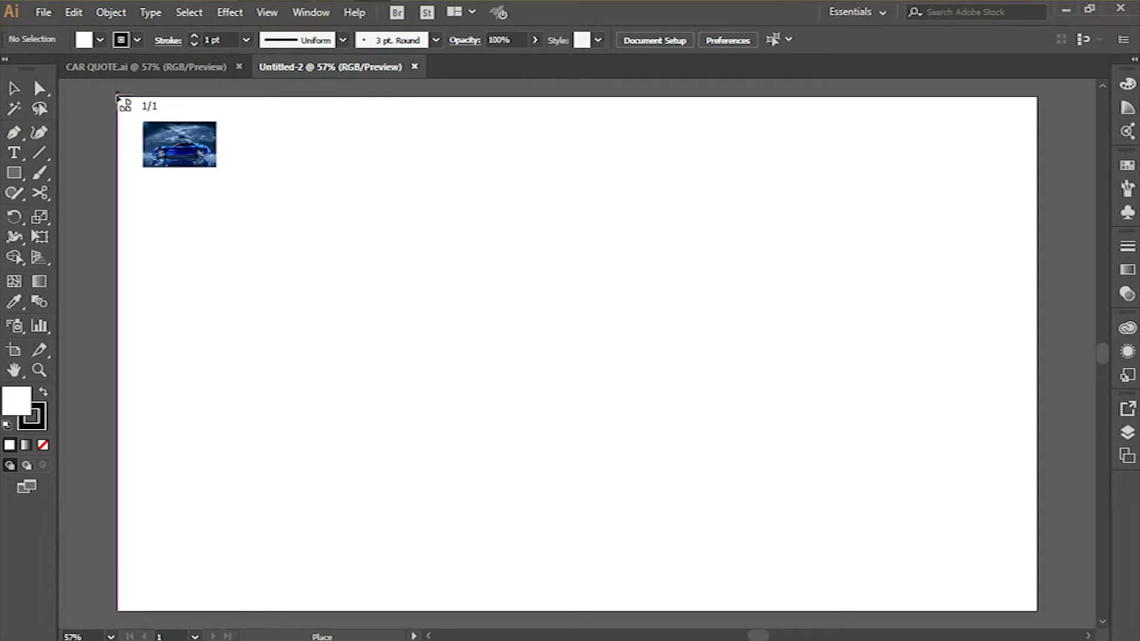
Place the loaded car image at the artboard's upper-left corner and stretch its width and height to cover the whole artboard
mouse_move(118, 101)
left_mouse_down()
mouse_move(1068, 587)
mouse_move(932, 555)
mouse_move(965, 578)
left_mouse_up()
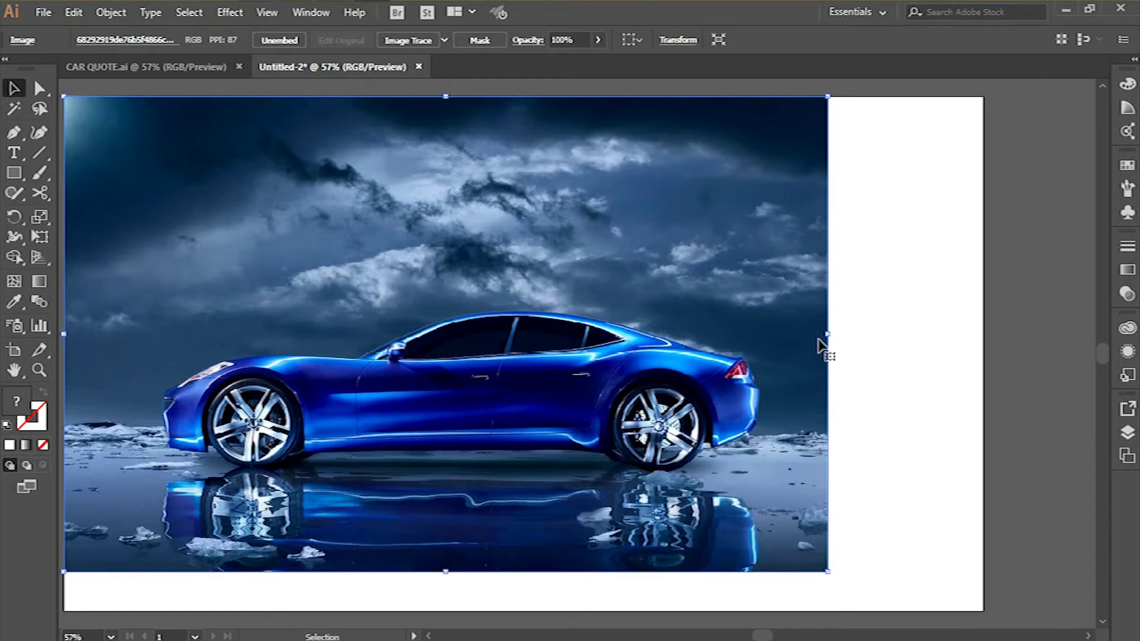
left_click_drag(831, 335, 983, 334)
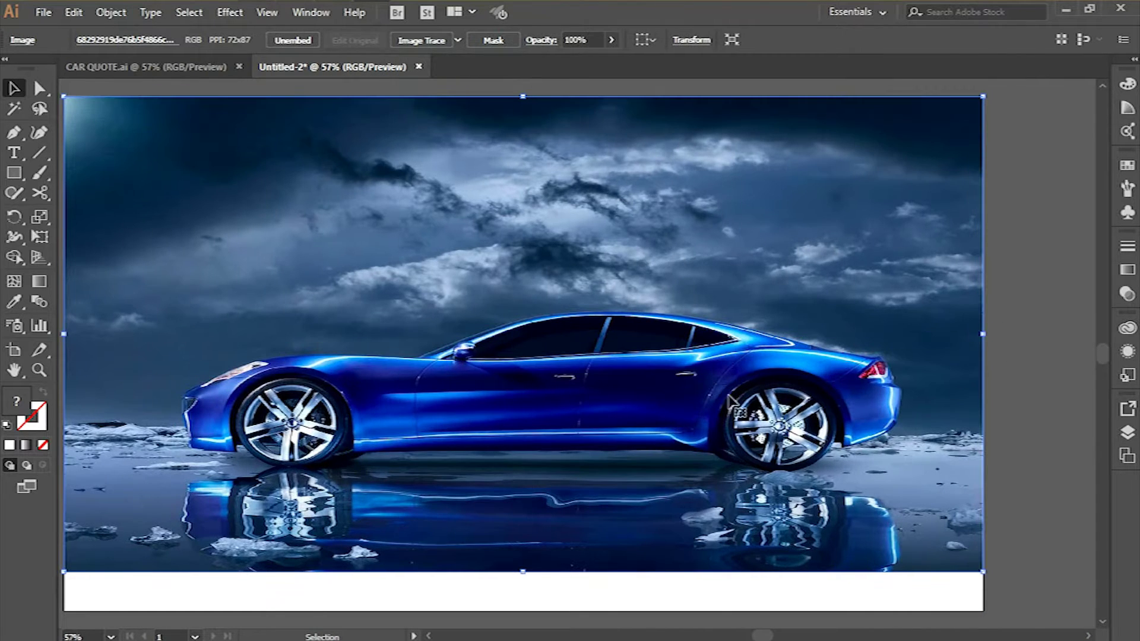
left_click_drag(522, 570, 523, 611)
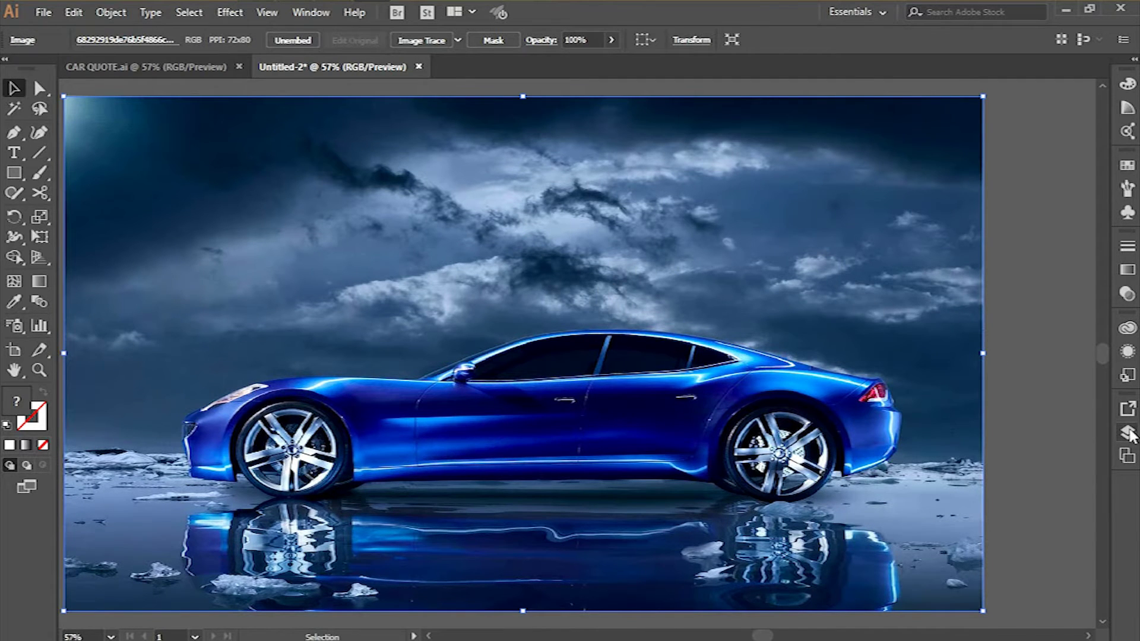
Lock Layer 1 holding the car image and add a new layer above it
left_click(1128, 433)
left_click(938, 427)
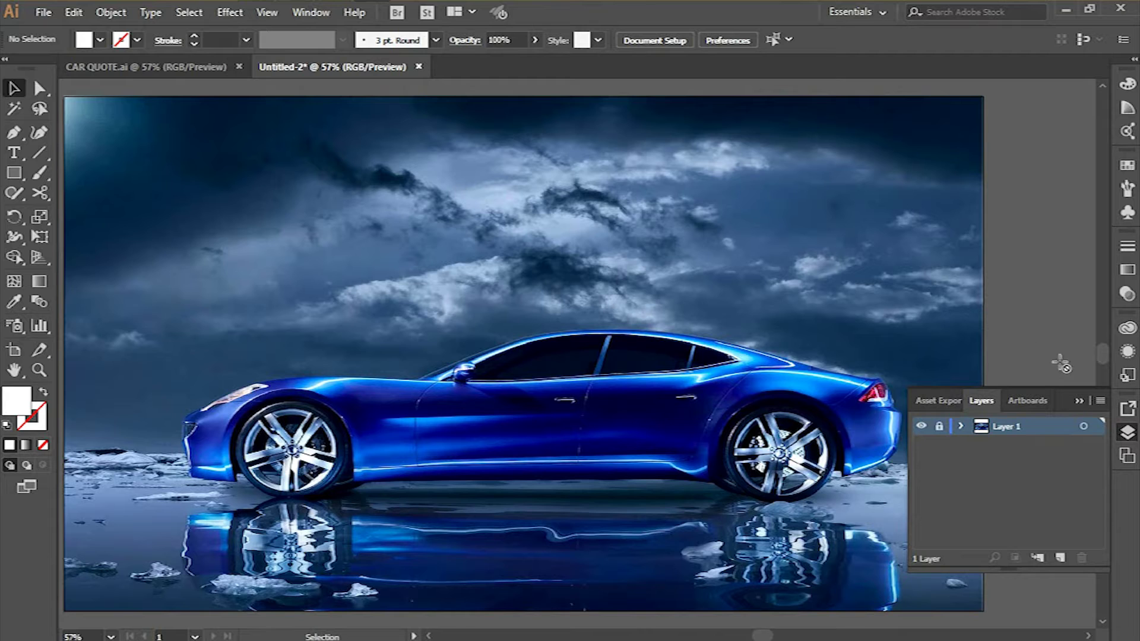
left_click(1079, 401)
left_click(1128, 433)
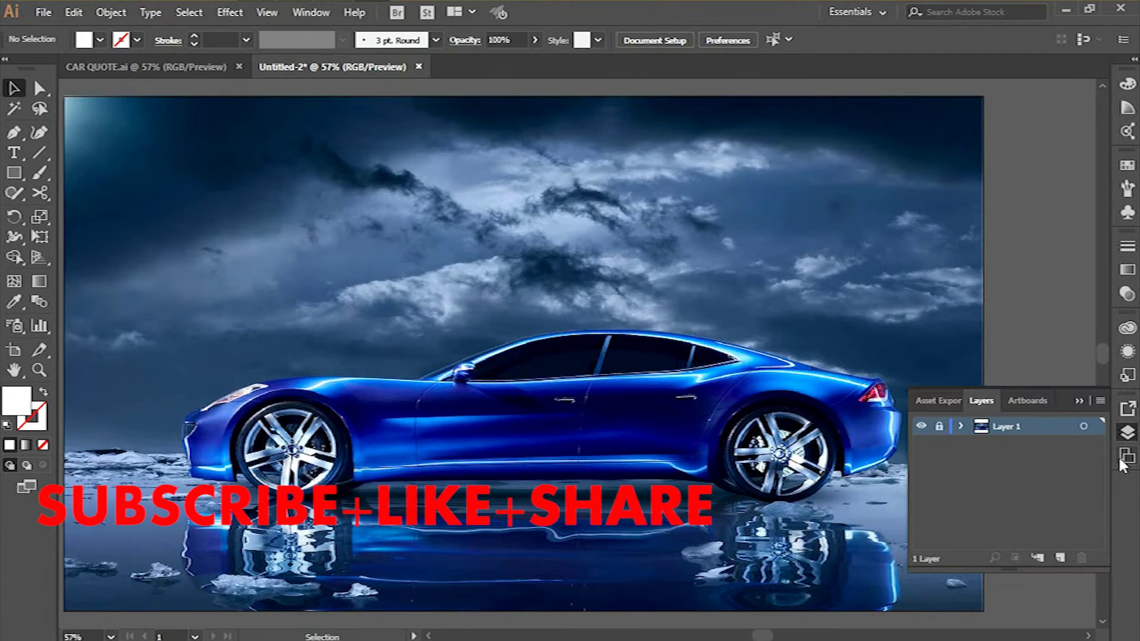
left_click(1058, 559)
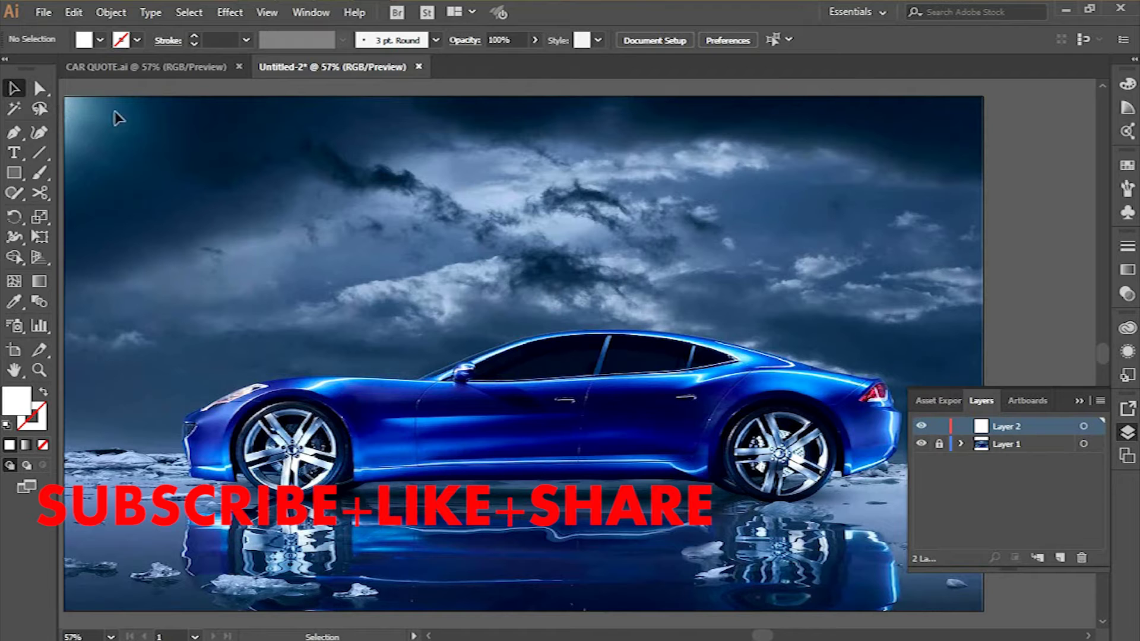
left_click(1125, 431)
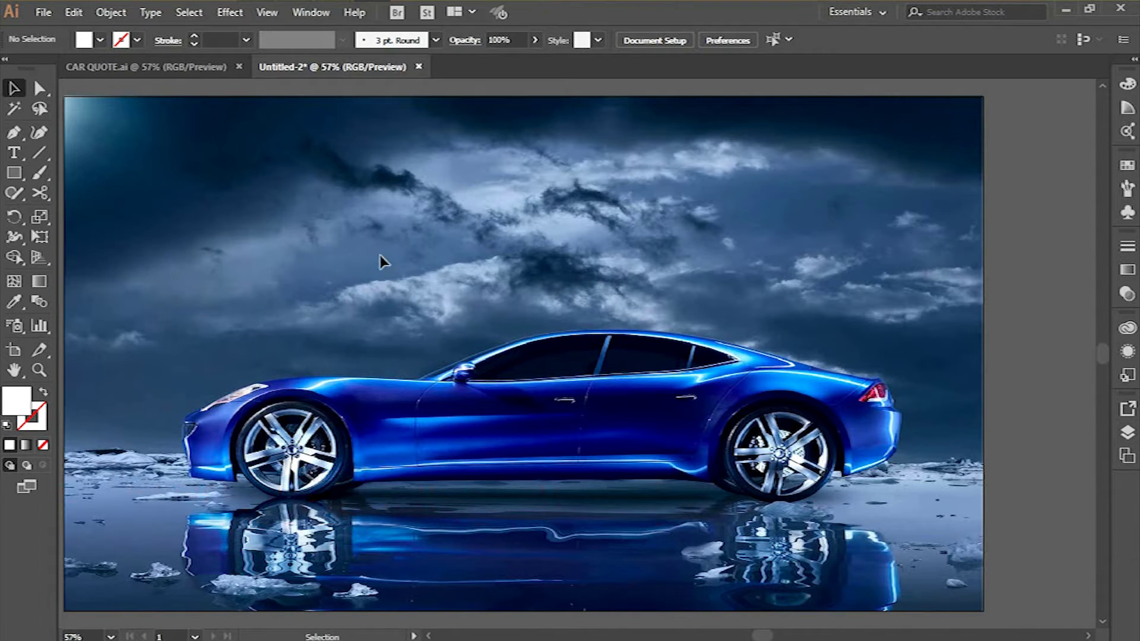
Open the text file "car" from the Desktop folder in Notepad and close the file browser
mouse_move(396, 5)
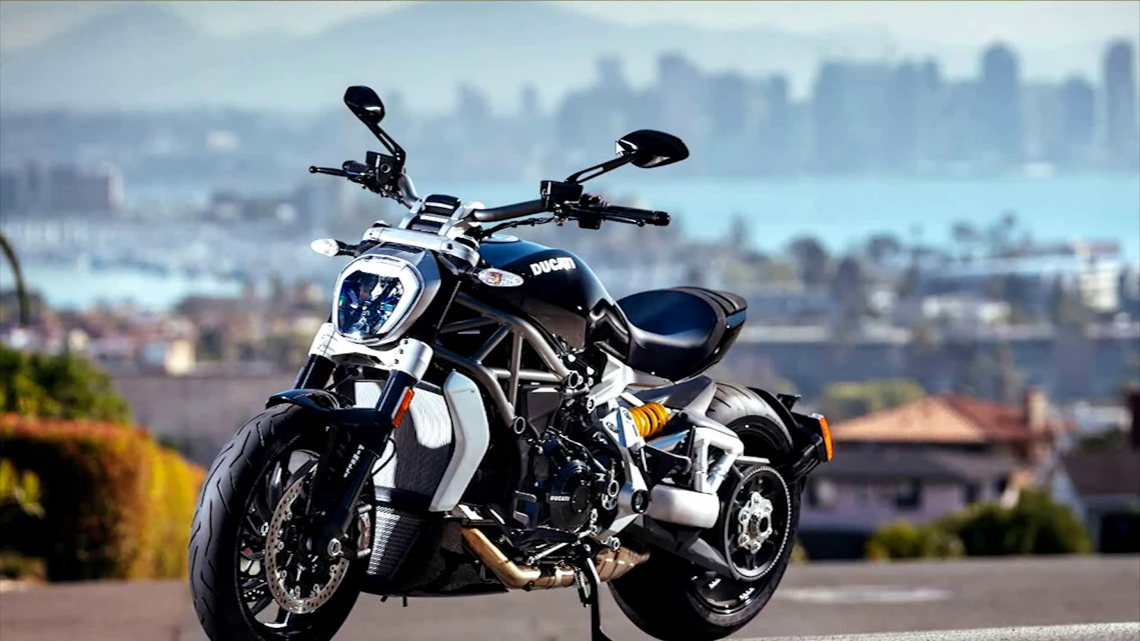
key("super+e")
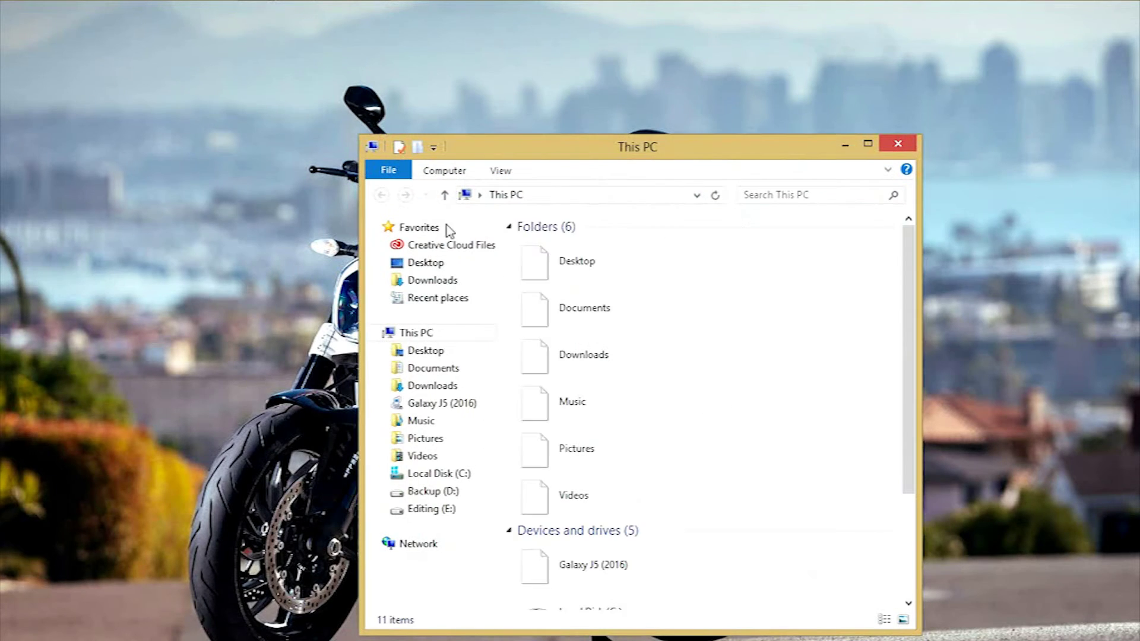
left_click(427, 351)
left_click_drag(707, 145, 617, 58)
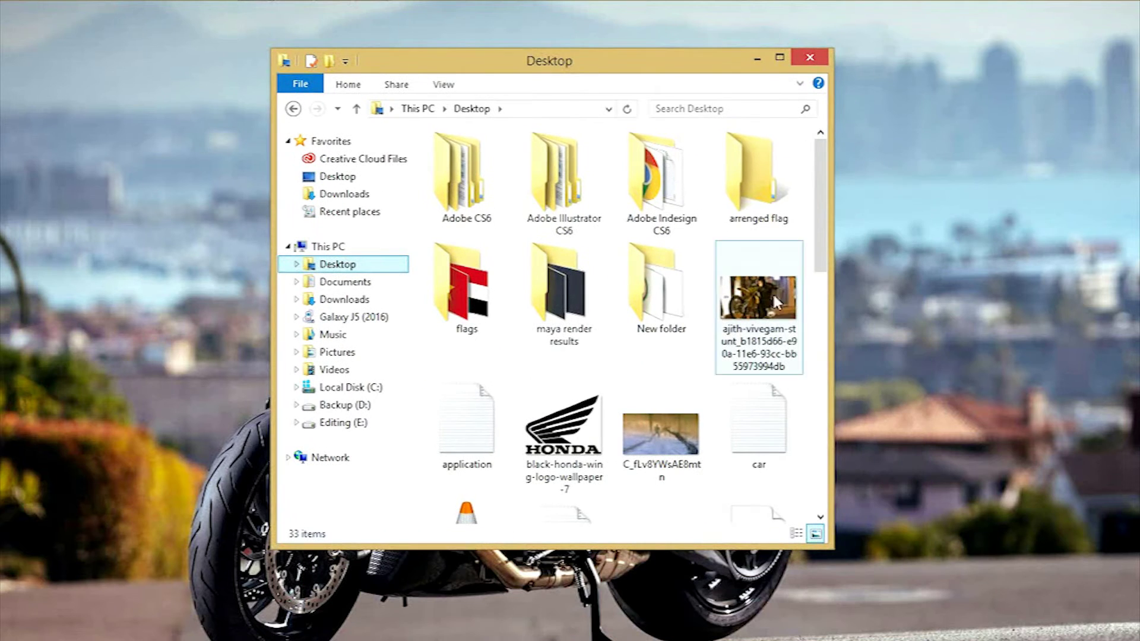
double_click(767, 429)
left_click(808, 57)
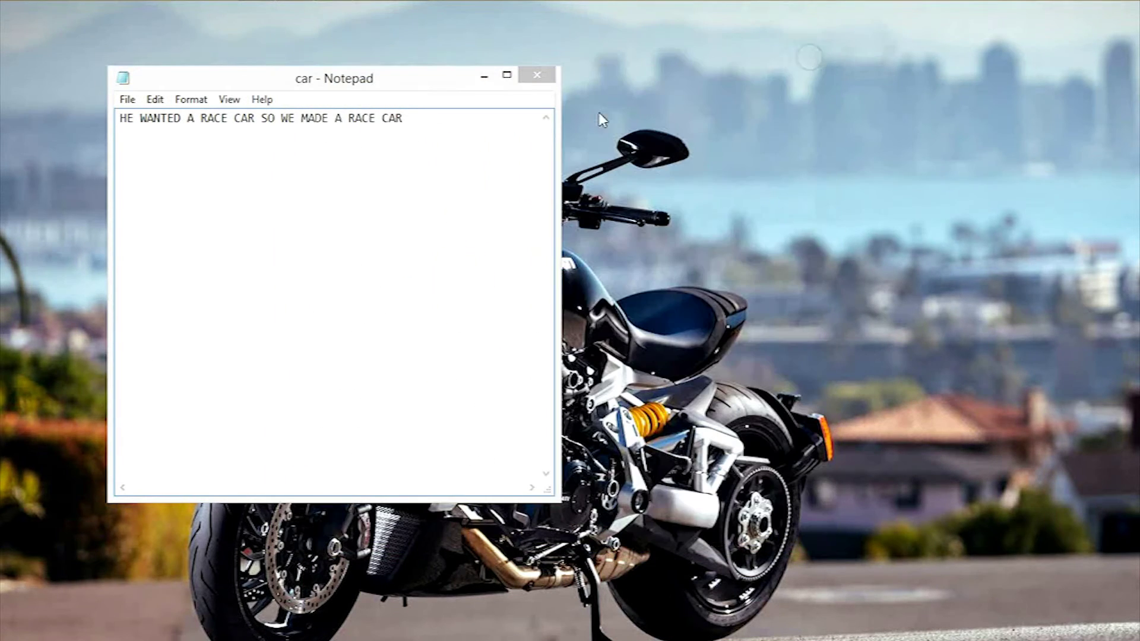
Select the whole quote line in Notepad and switch back to the car document in Illustrator
left_click_drag(404, 130, 105, 151)
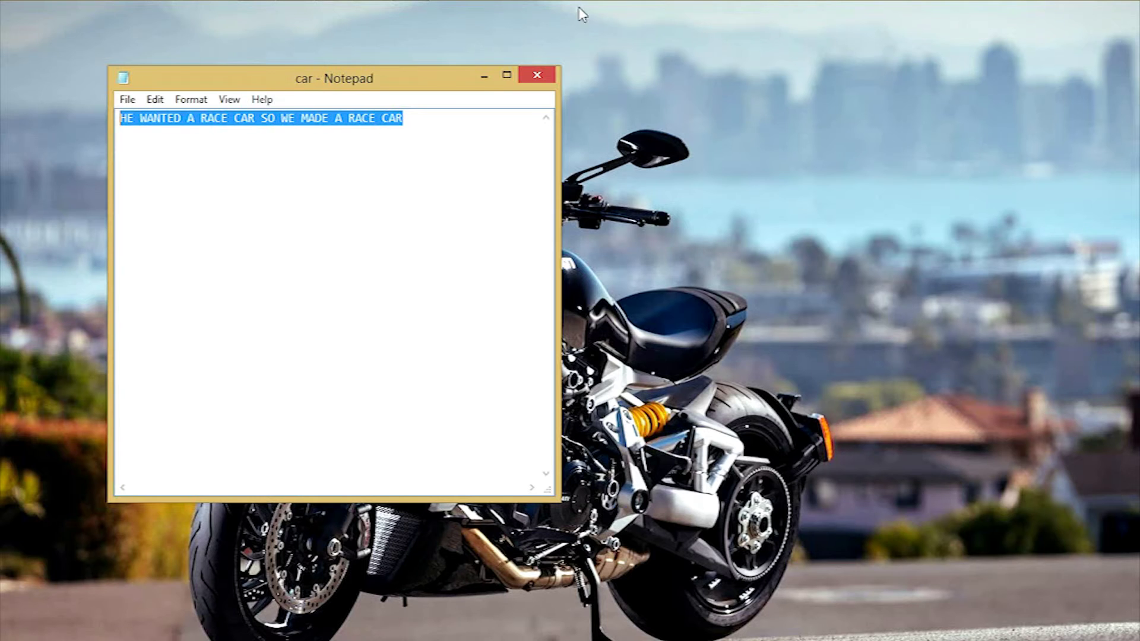
left_click(484, 76)
left_click(374, 11)
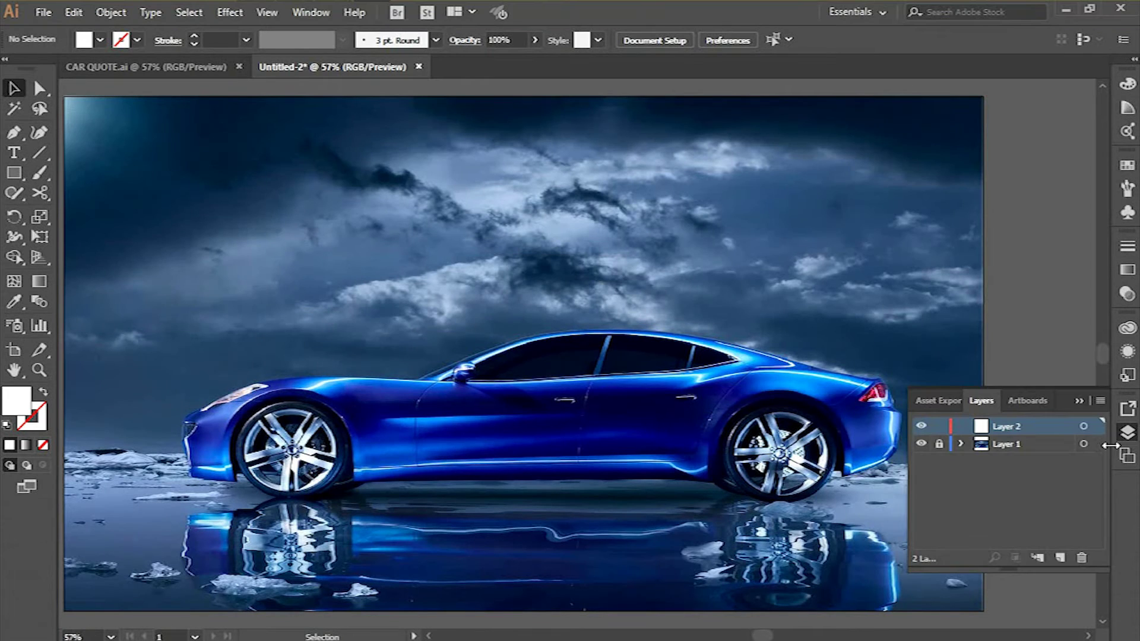
left_click(1078, 401)
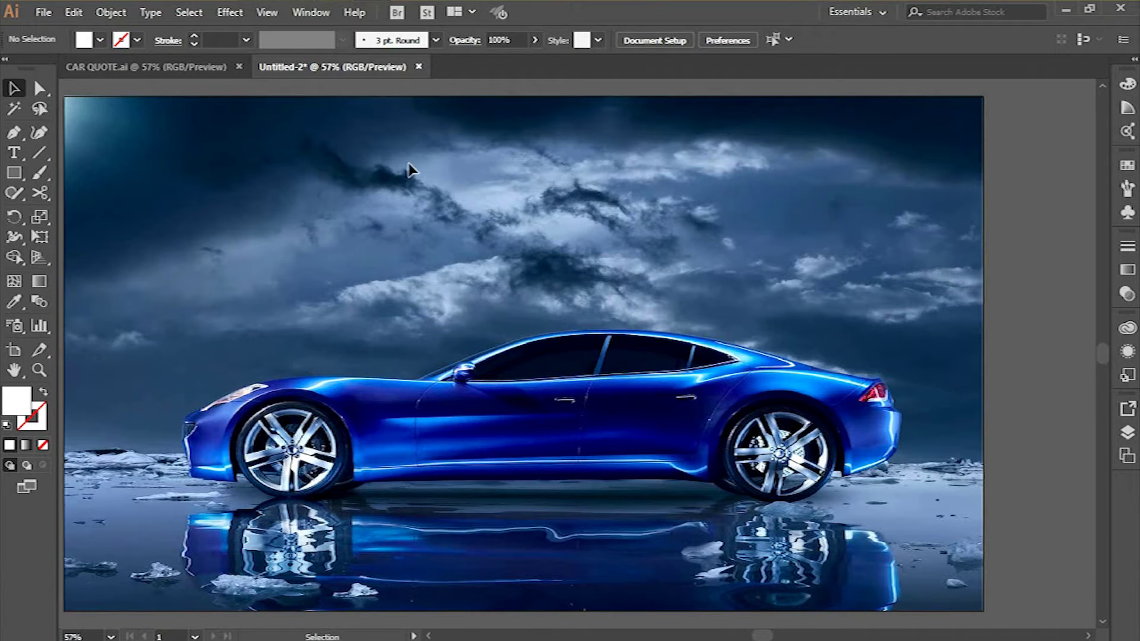
Open the "car" text file holding the quote from the Desktop folder and close the folder window
mouse_move(399, 6)
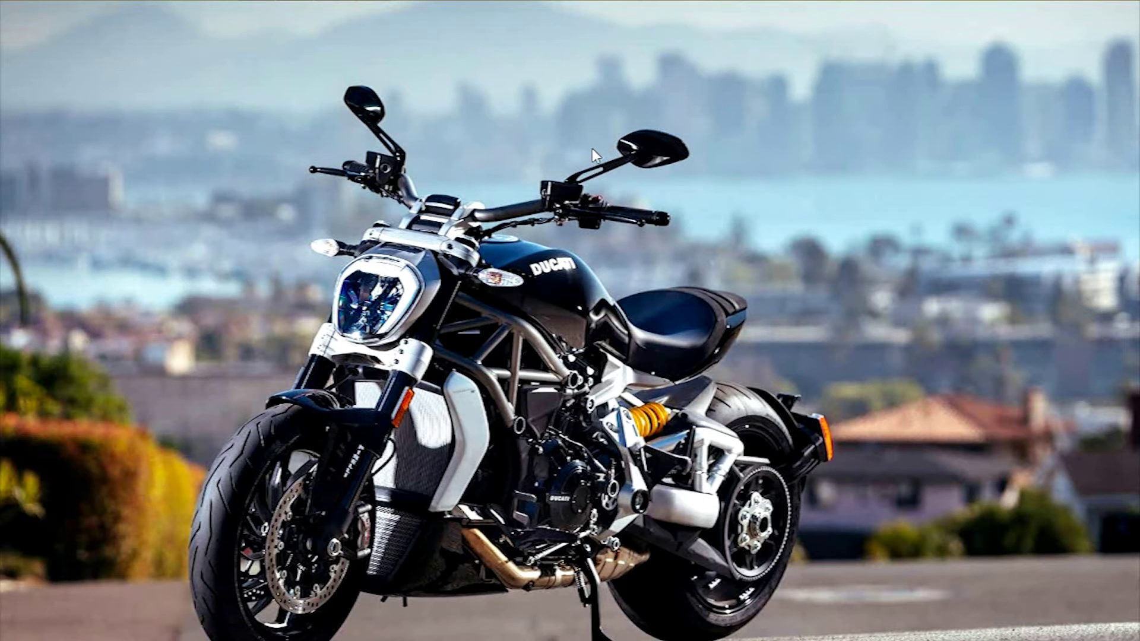
key("super+e")
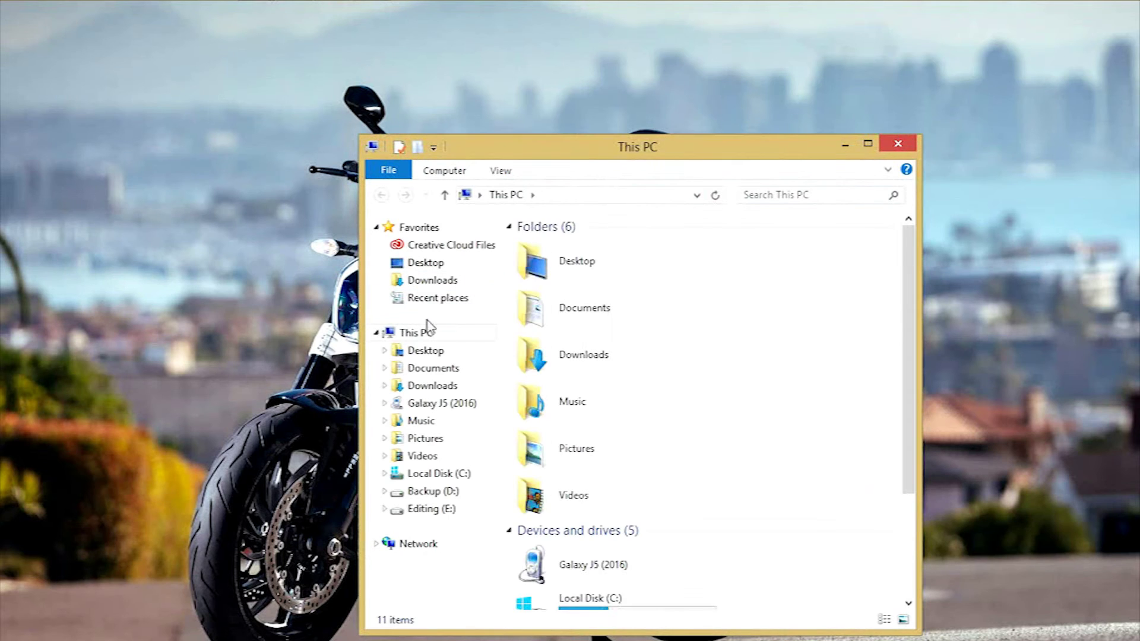
left_click(439, 351)
left_click_drag(719, 161, 628, 61)
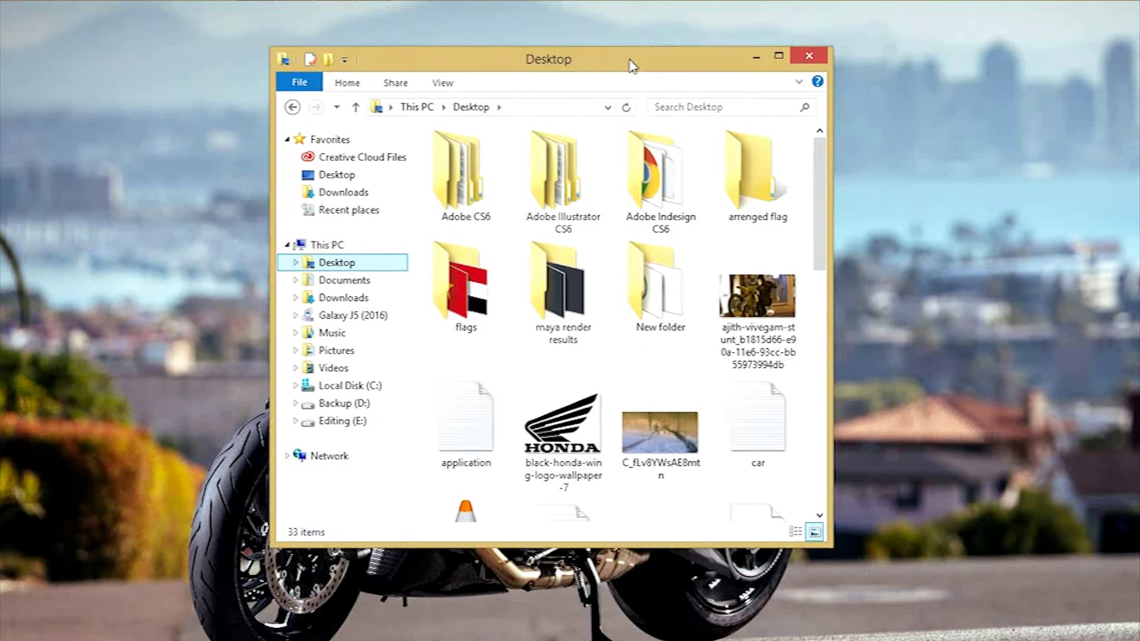
double_click(778, 432)
left_click(810, 57)
Copy the quote "HE WANTED A RACE CAR SO WE MADE A RACE CAR" from Notepad and return to Illustrator
left_click_drag(408, 122, 103, 144)
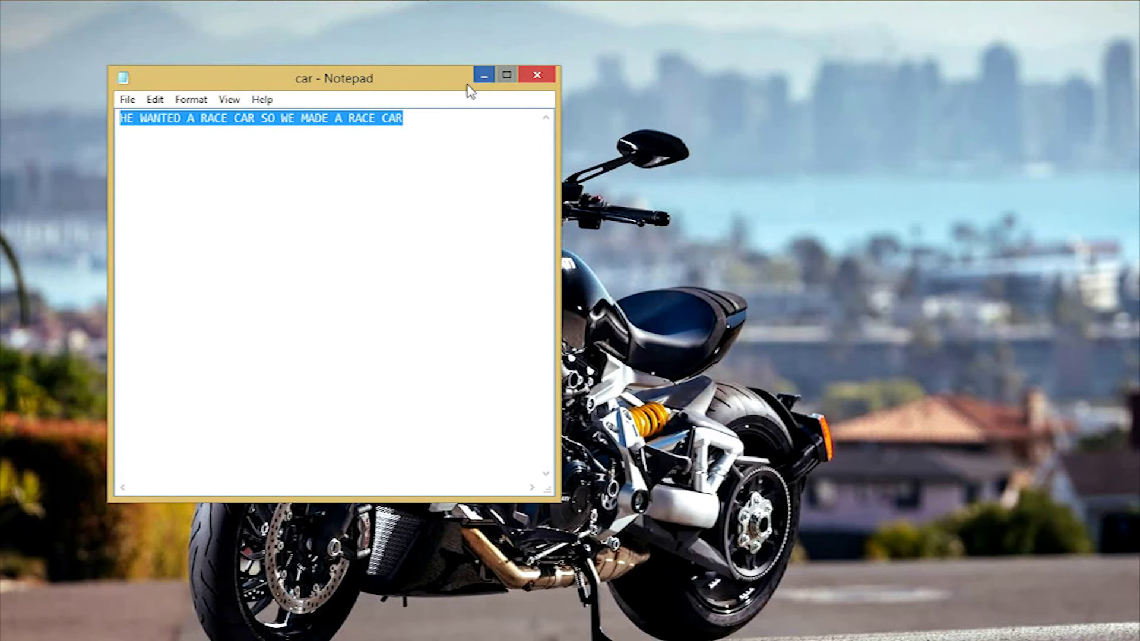
left_click(482, 76)
left_click(368, 10)
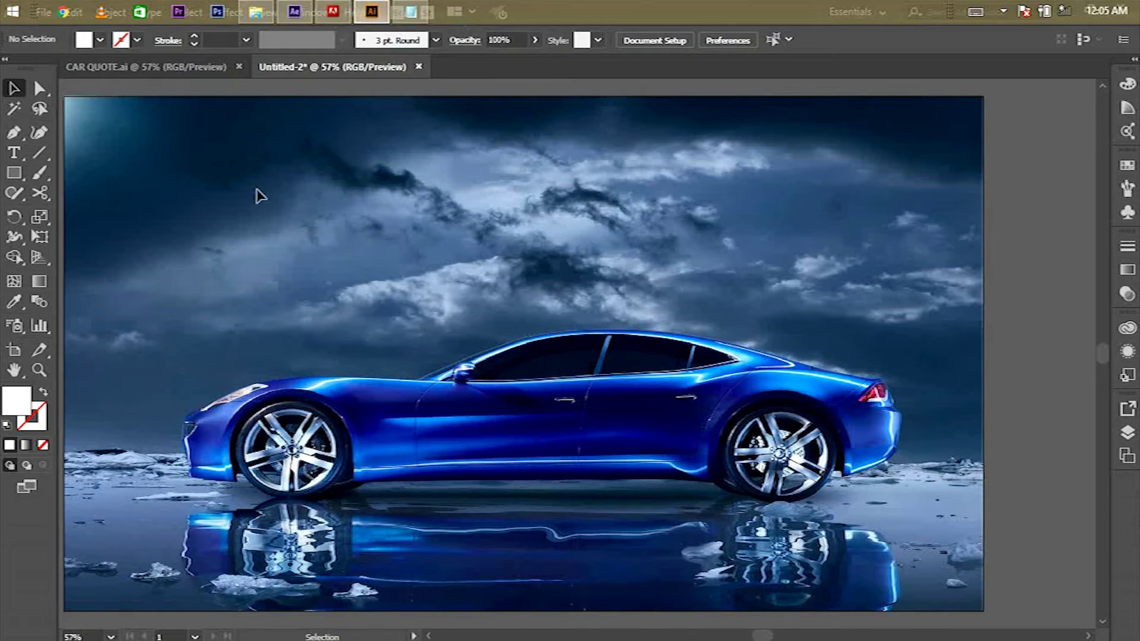
Paste the copied quote as a new text object in the sky above the car and select all its text
left_click(15, 153)
left_click(356, 184)
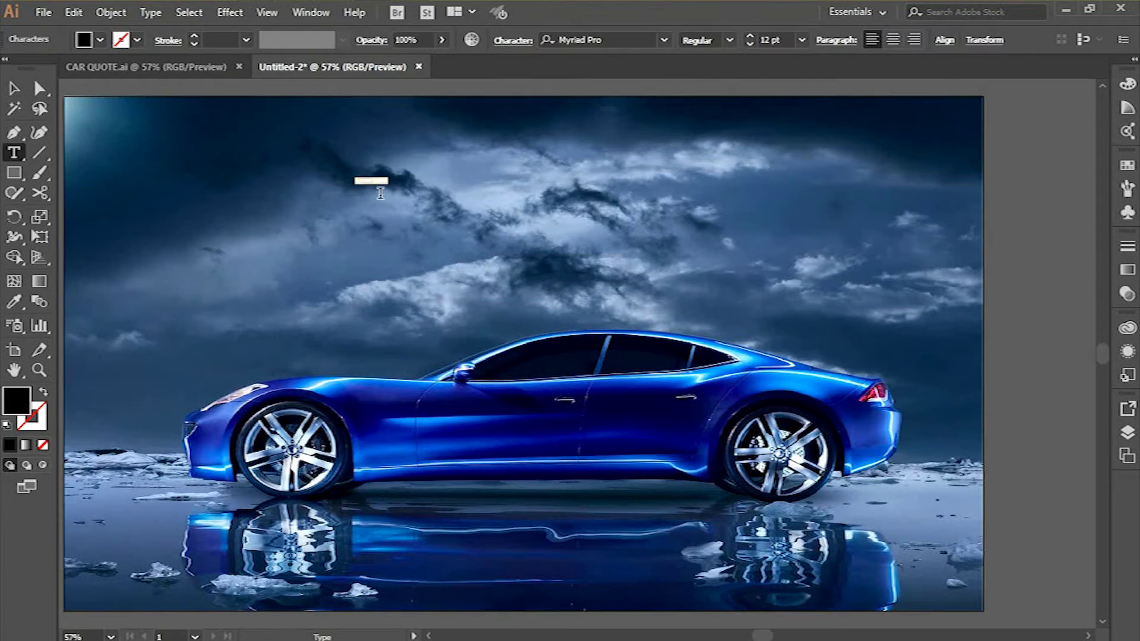
key("ctrl+v")
left_click_drag(488, 180, 325, 198)
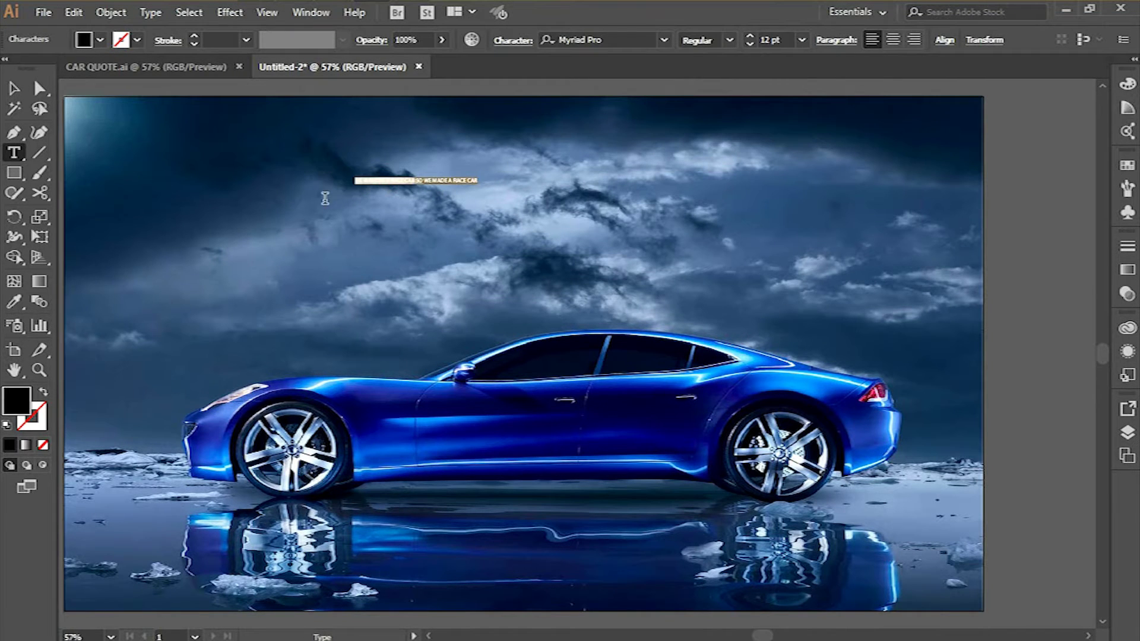
Set the selected quote's font size to 75 pt and its font to Gill Sans Ultra Bold
left_click(774, 43)
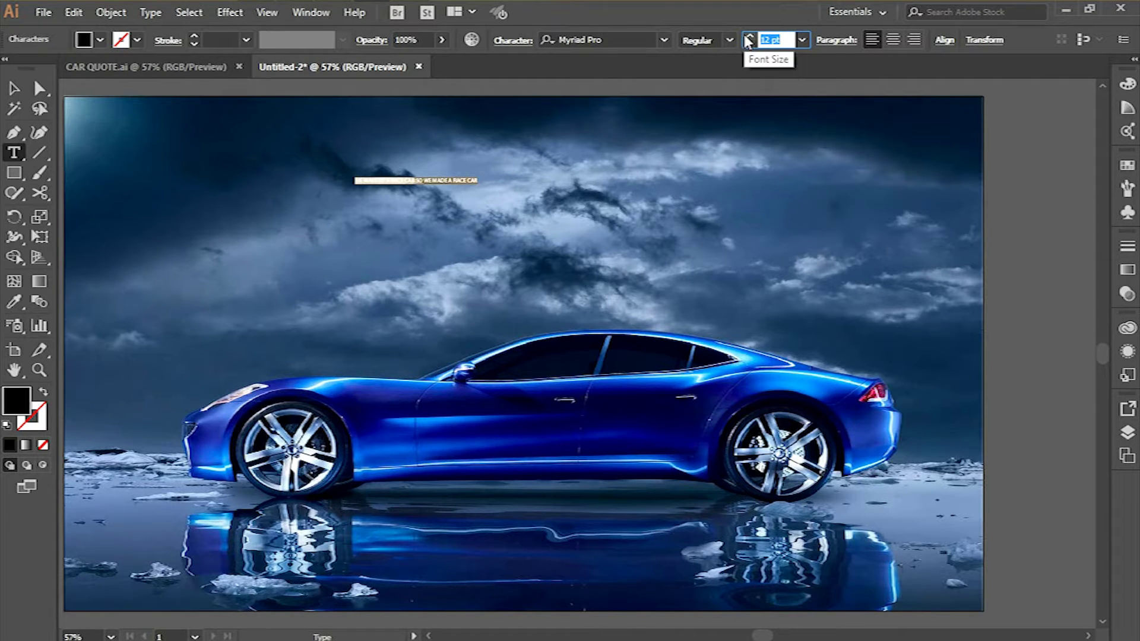
type("75")
key("Return")
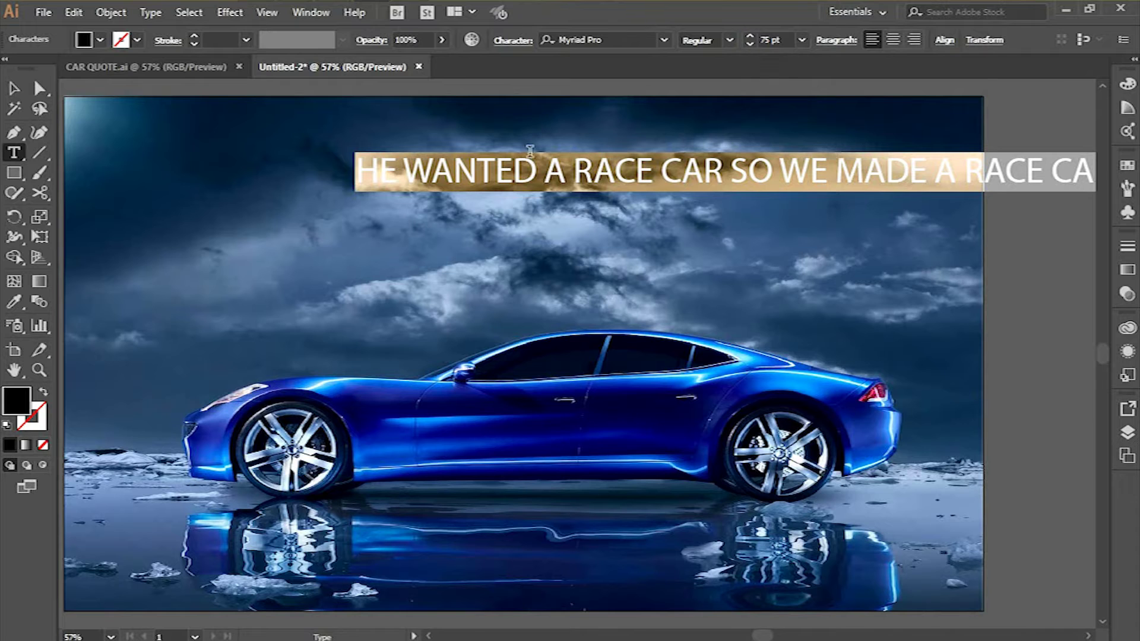
left_click(661, 41)
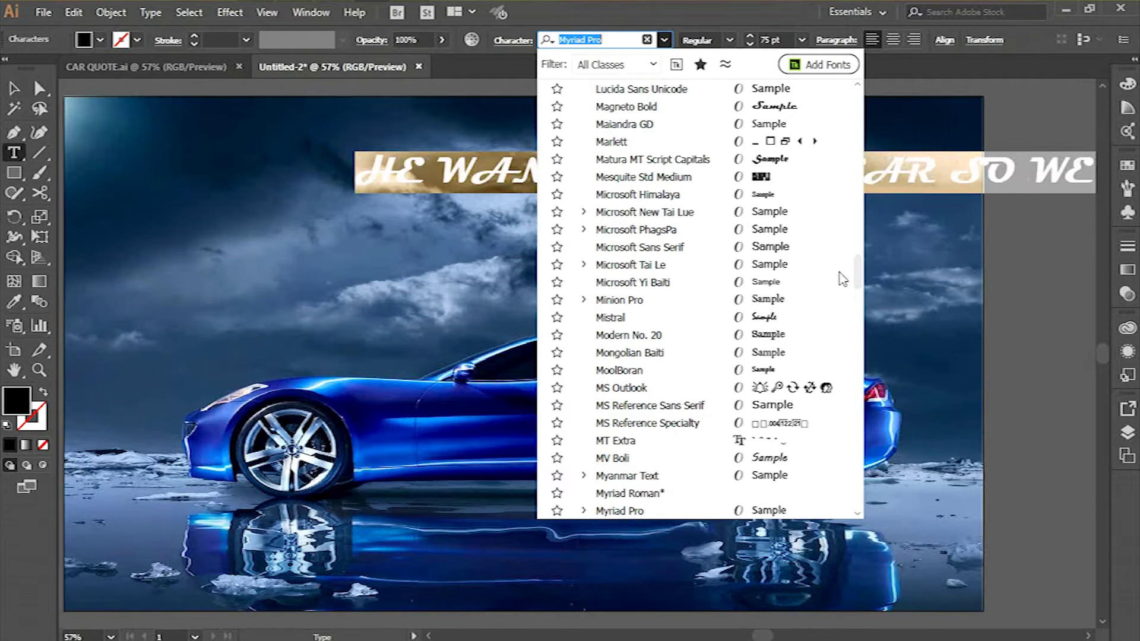
left_click_drag(857, 269, 859, 98)
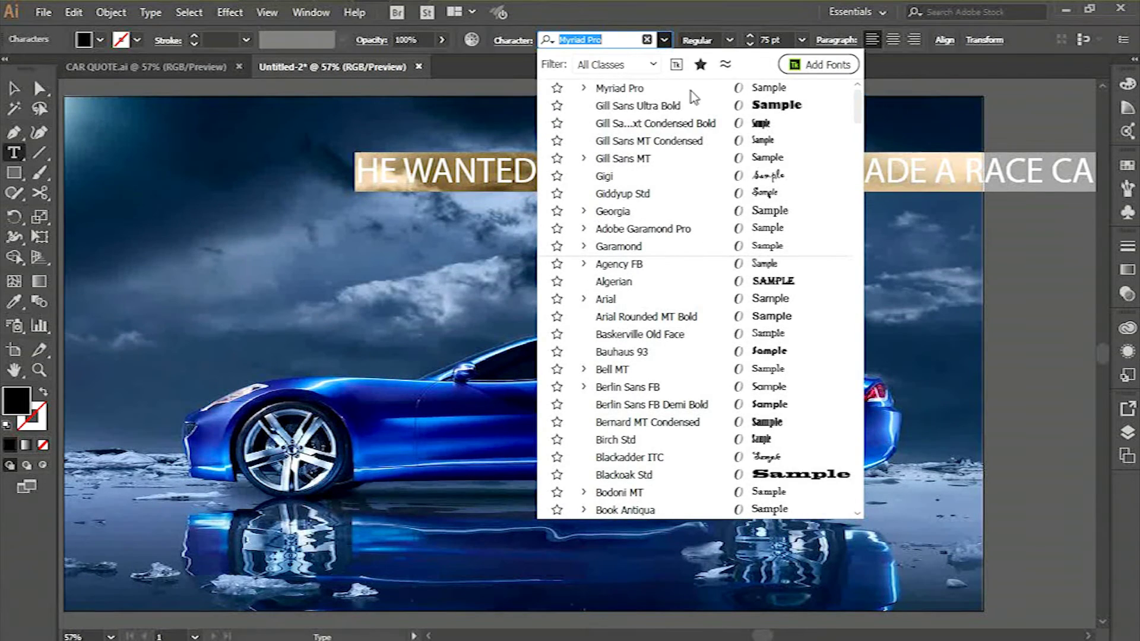
left_click(695, 108)
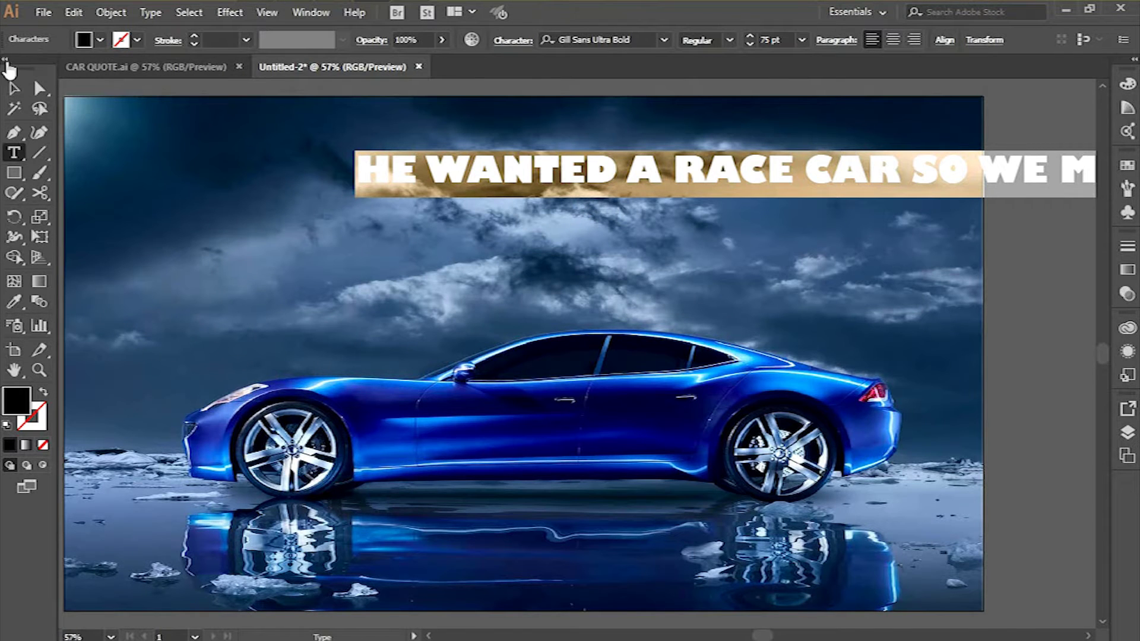
left_click(14, 89)
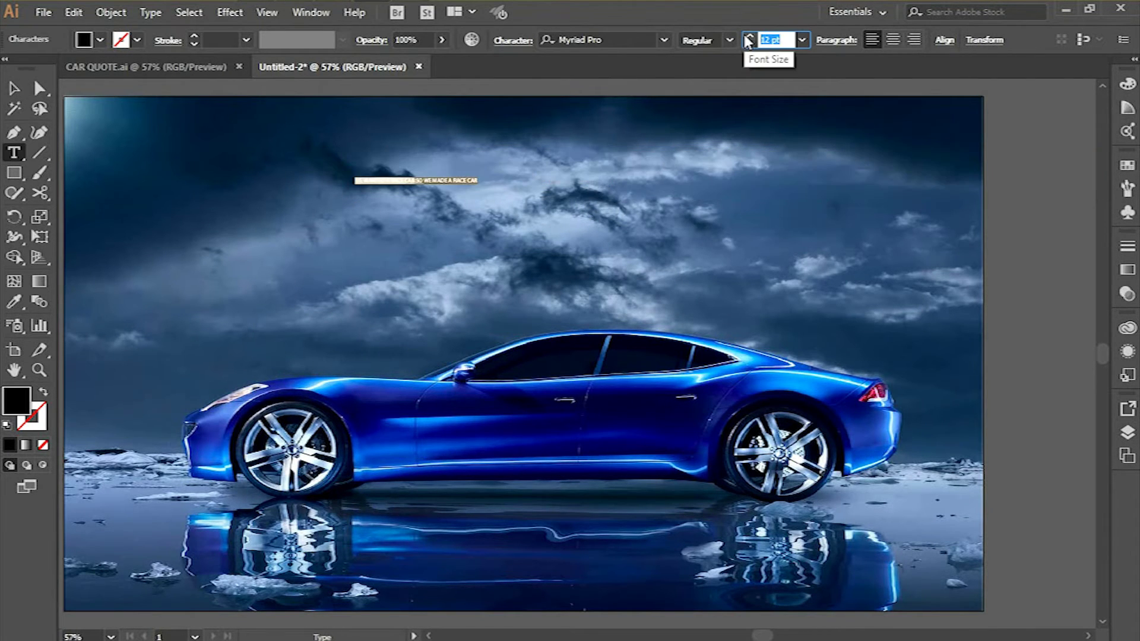
Give the quote text a 75 pt size and apply the Gill Sans Ultra Bold typeface
type("75")
key("Return")
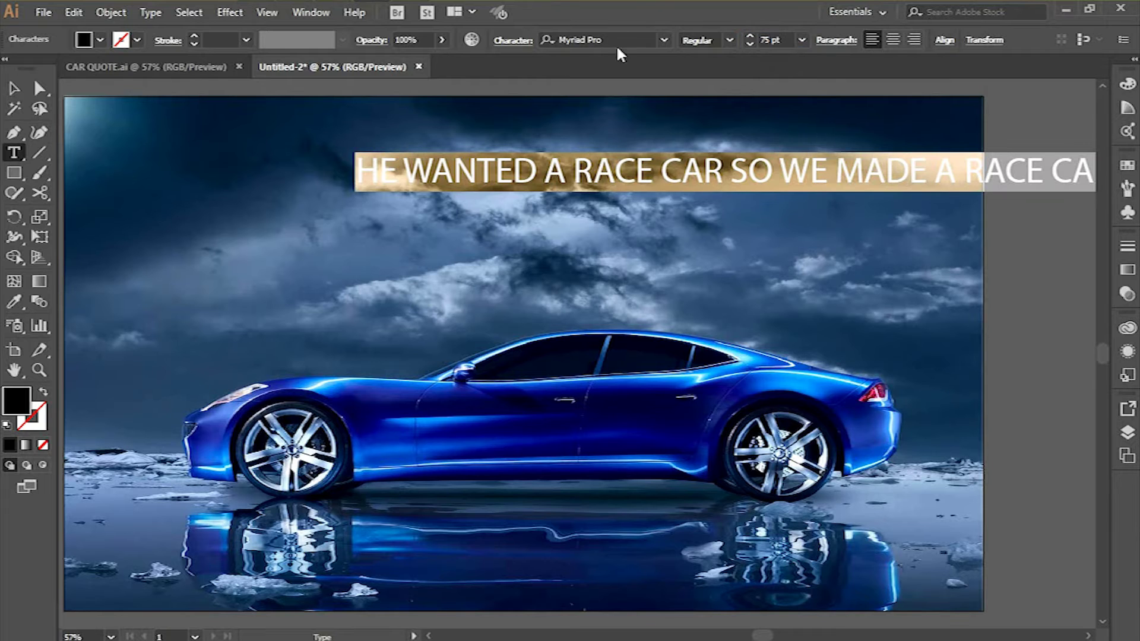
left_click(664, 40)
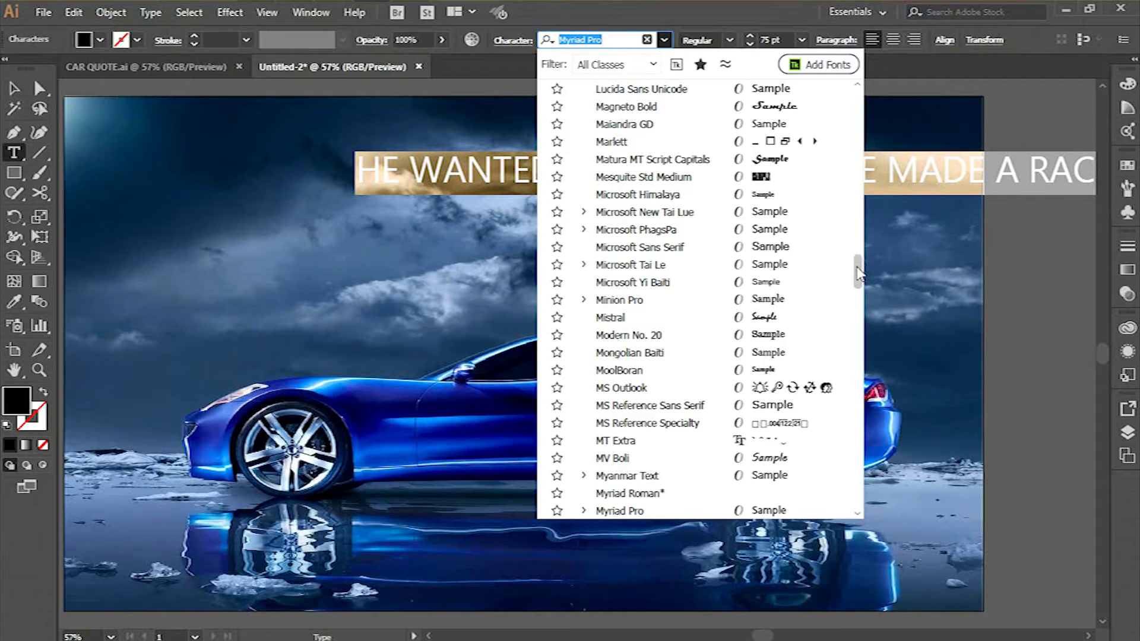
left_click_drag(858, 270, 859, 98)
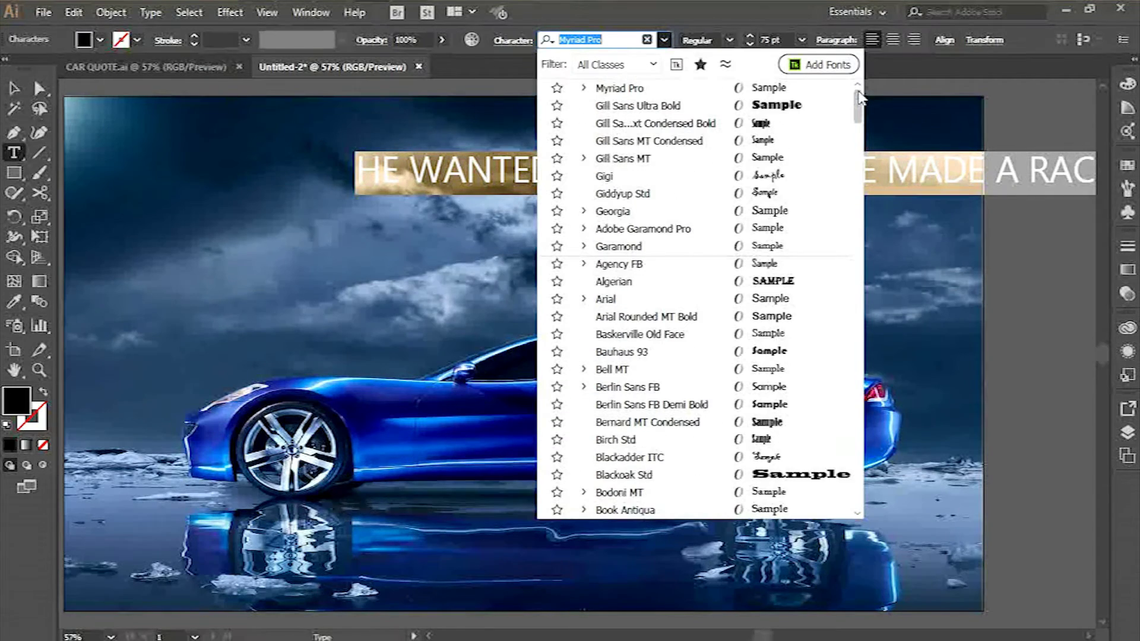
left_click(688, 107)
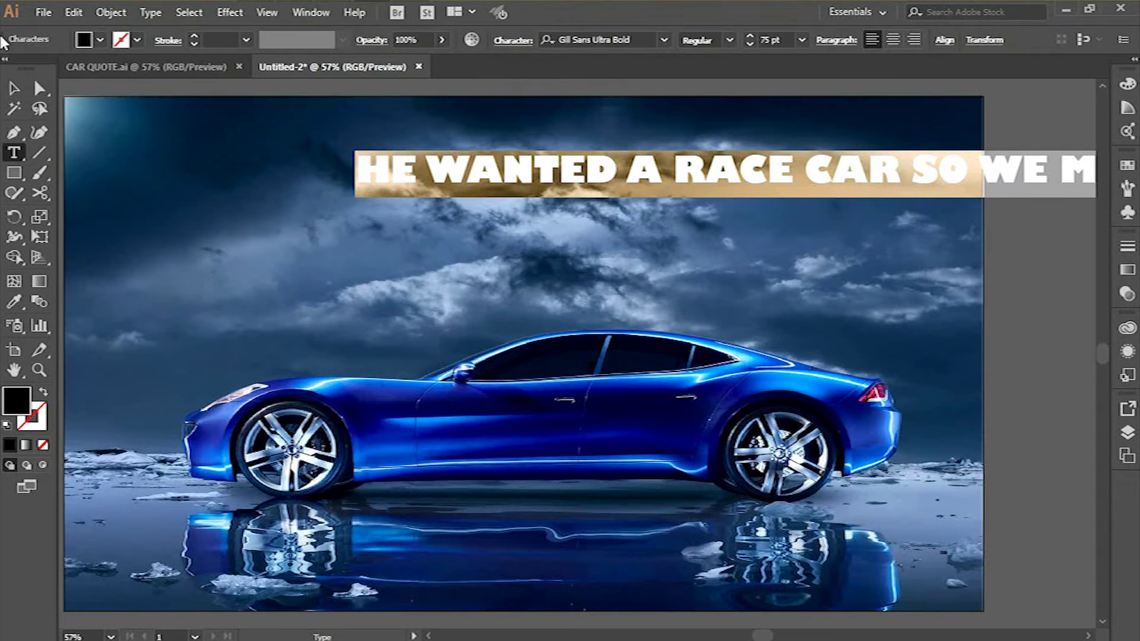
Move the quote down and to the left in the sky above the car and convert it to outlines
left_click(14, 88)
left_click_drag(596, 175, 295, 241)
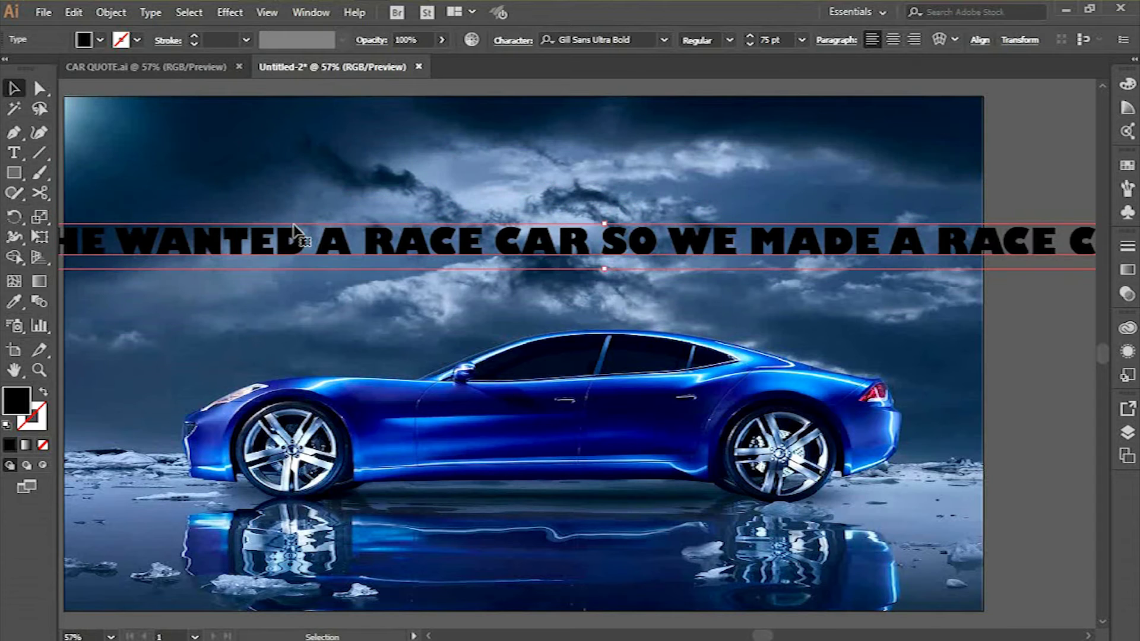
right_click(442, 242)
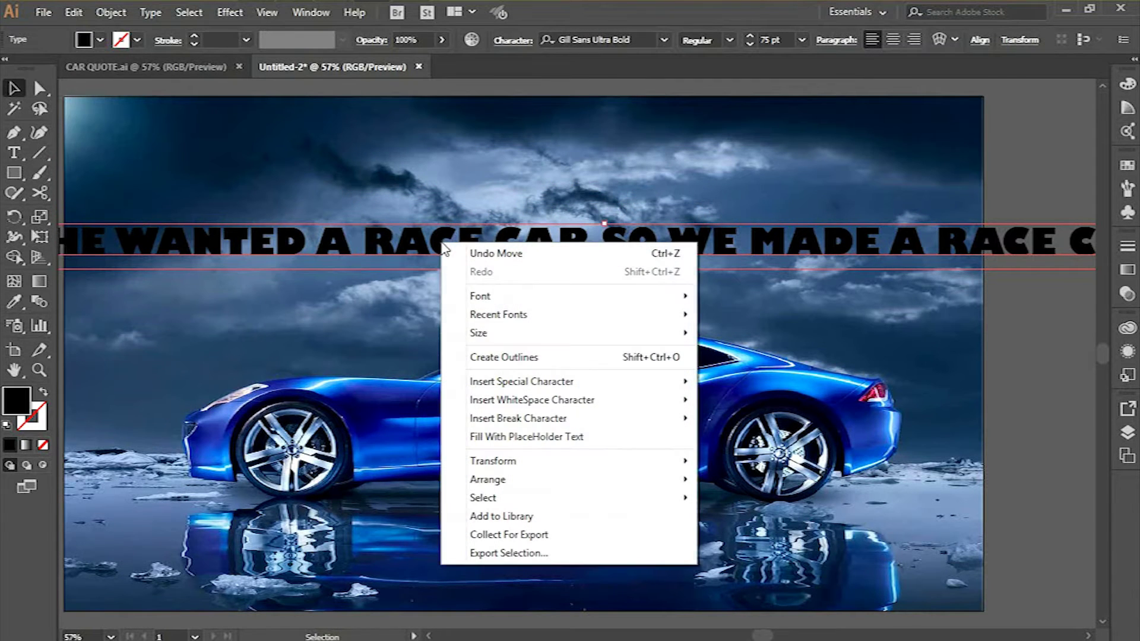
left_click(531, 358)
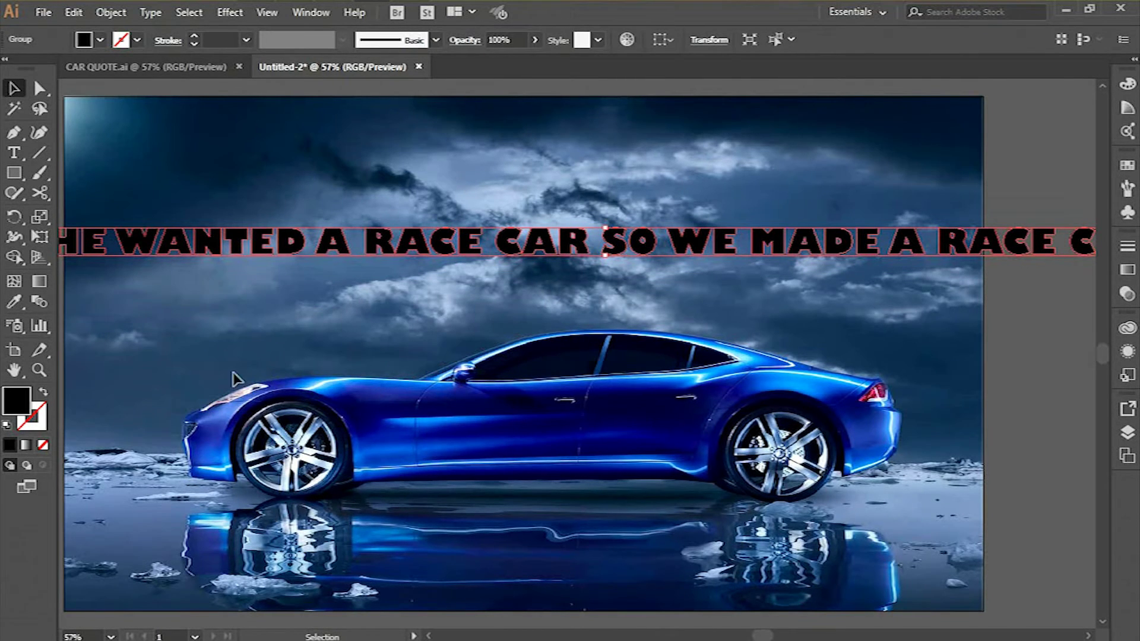
Select only the outlined letters of HE at the start of the quote and group them
key("h")
left_click_drag(236, 261, 428, 237)
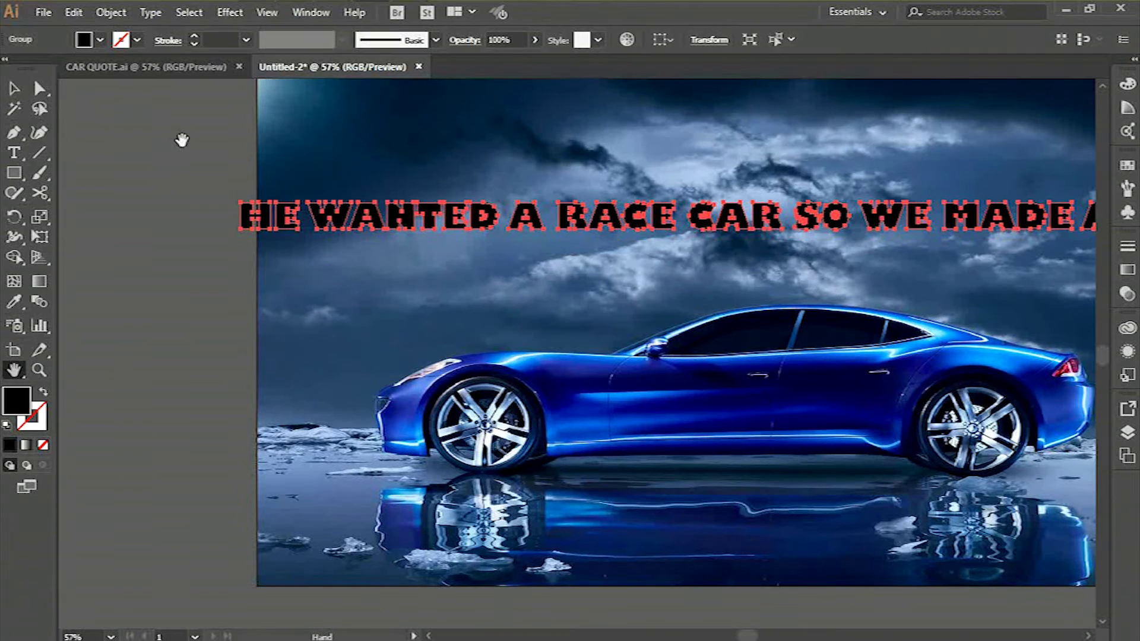
key("a")
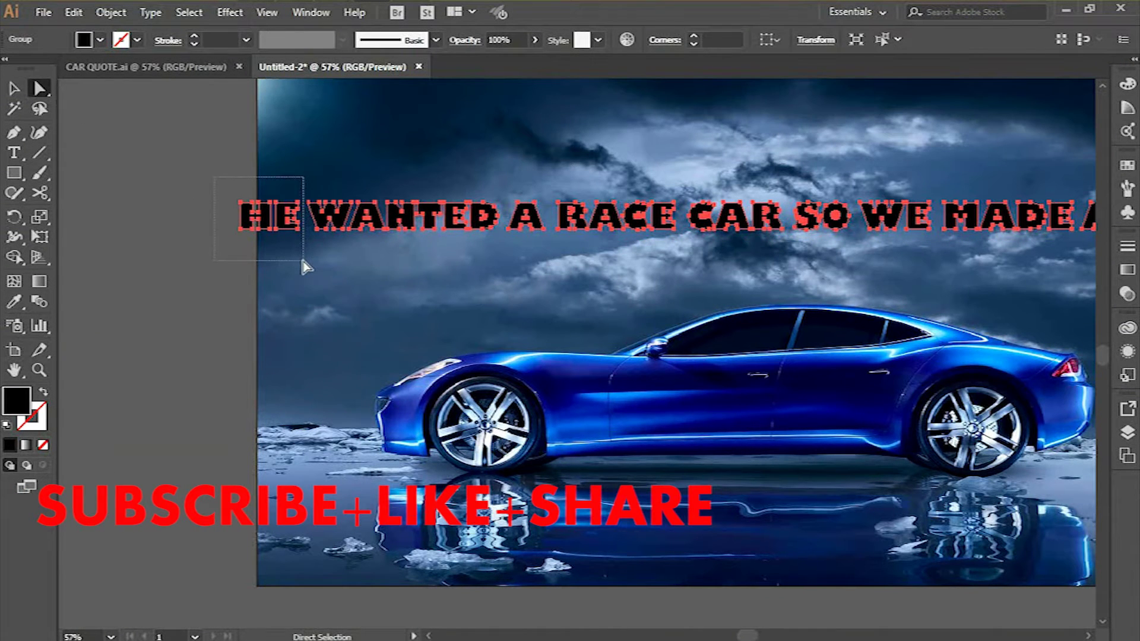
left_click_drag(303, 261, 303, 261)
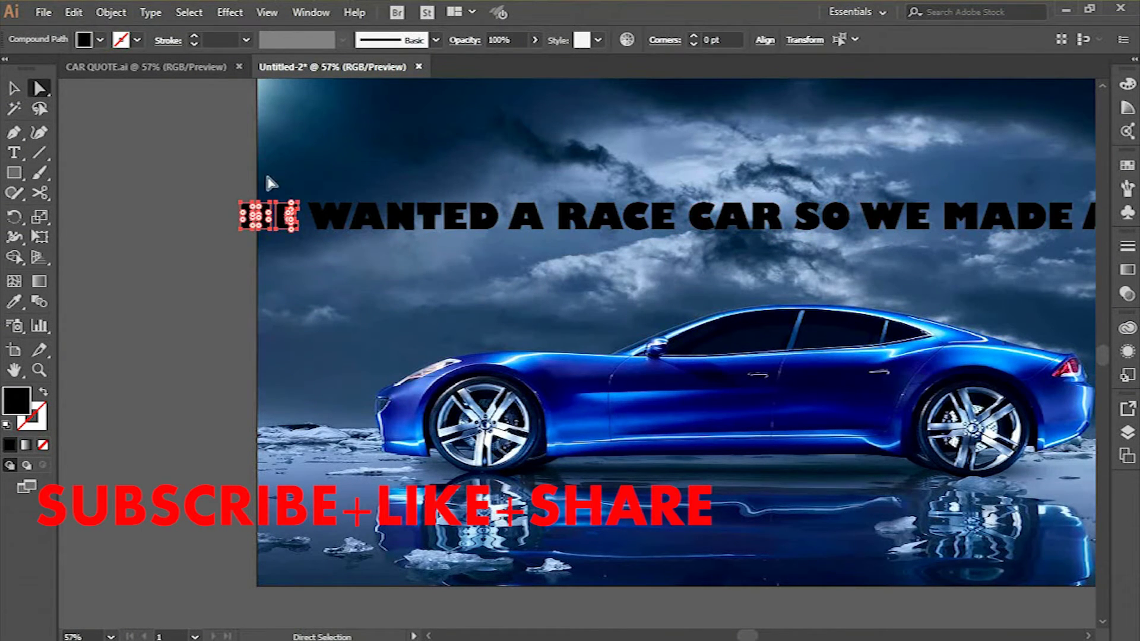
left_click(75, 10)
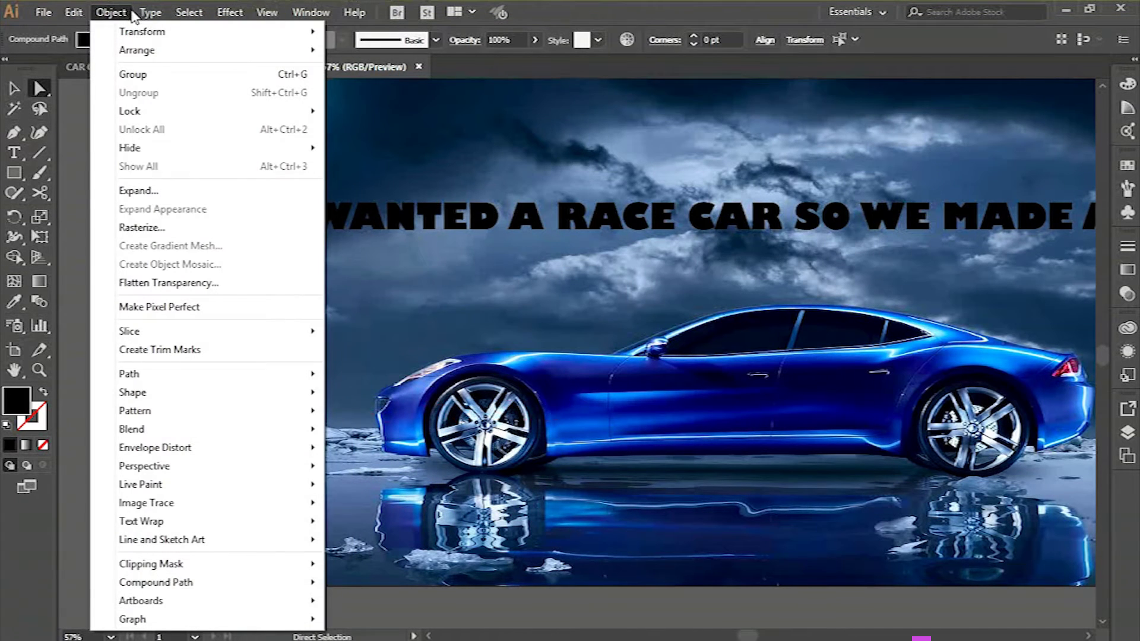
left_click(148, 73)
Group the outlined letters of WANTED, A and RACE as separate words
left_click_drag(361, 272, 504, 259)
key("ctrl+g")
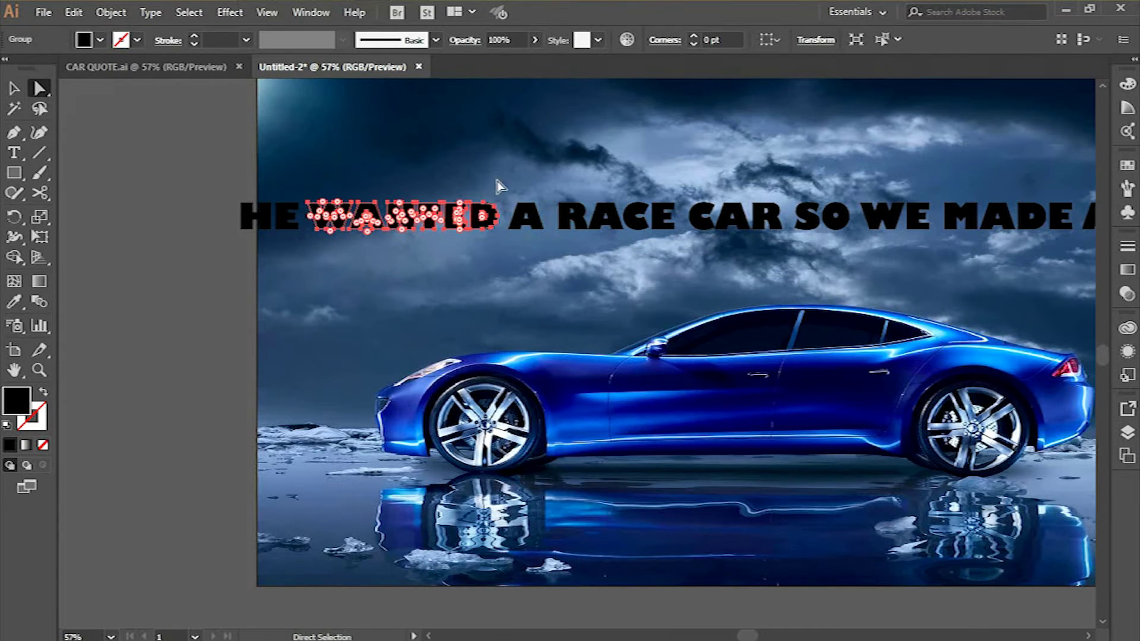
left_click(553, 238)
key("ctrl+g")
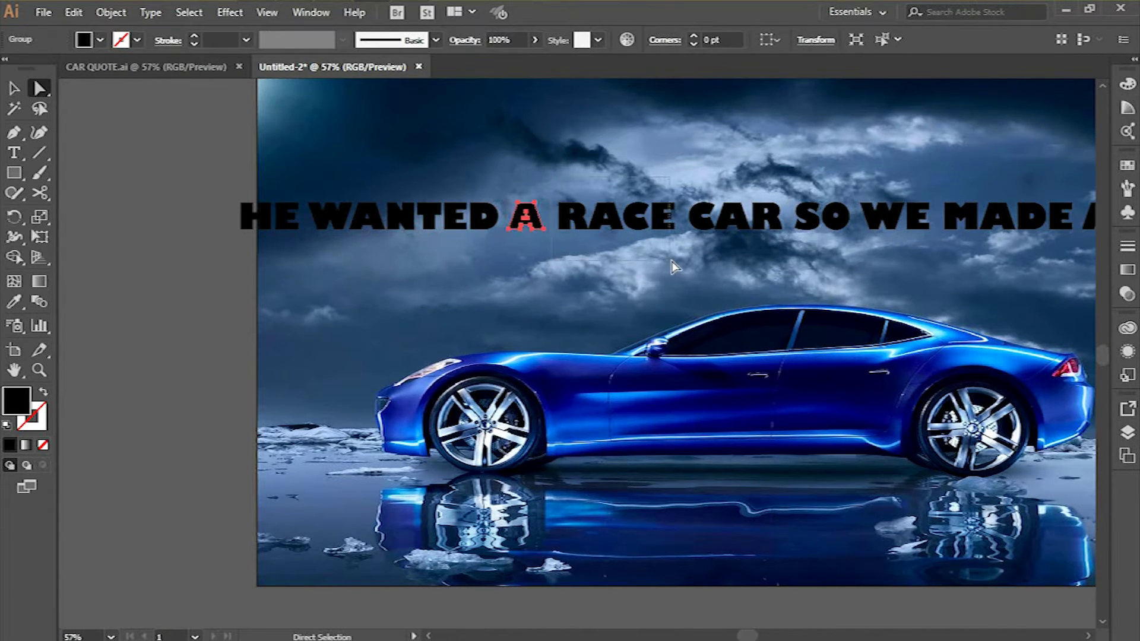
left_click_drag(666, 262, 675, 263)
key("ctrl+g")
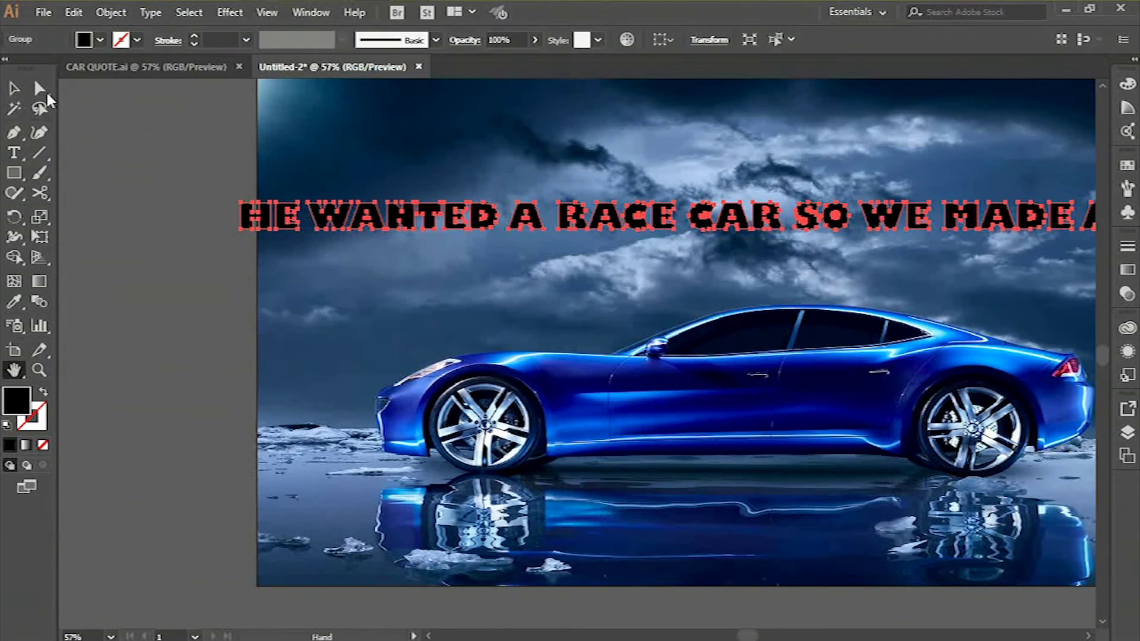
Group the two outlined letters of the quote's first word, HE
key("a")
left_click_drag(217, 187, 296, 251)
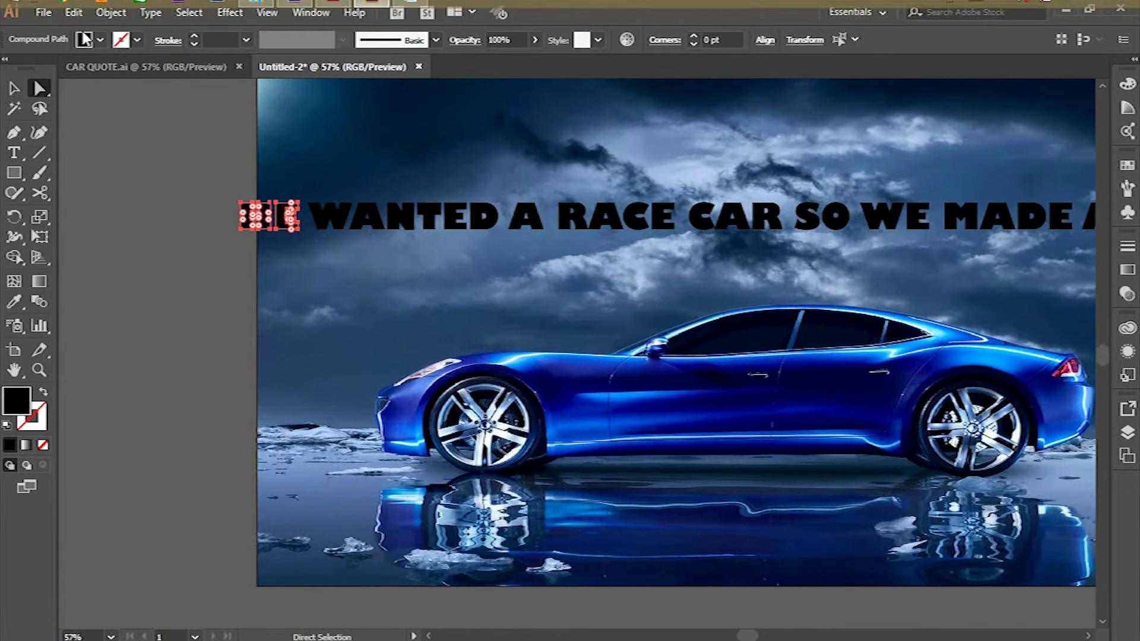
left_click(73, 12)
mouse_move(111, 12)
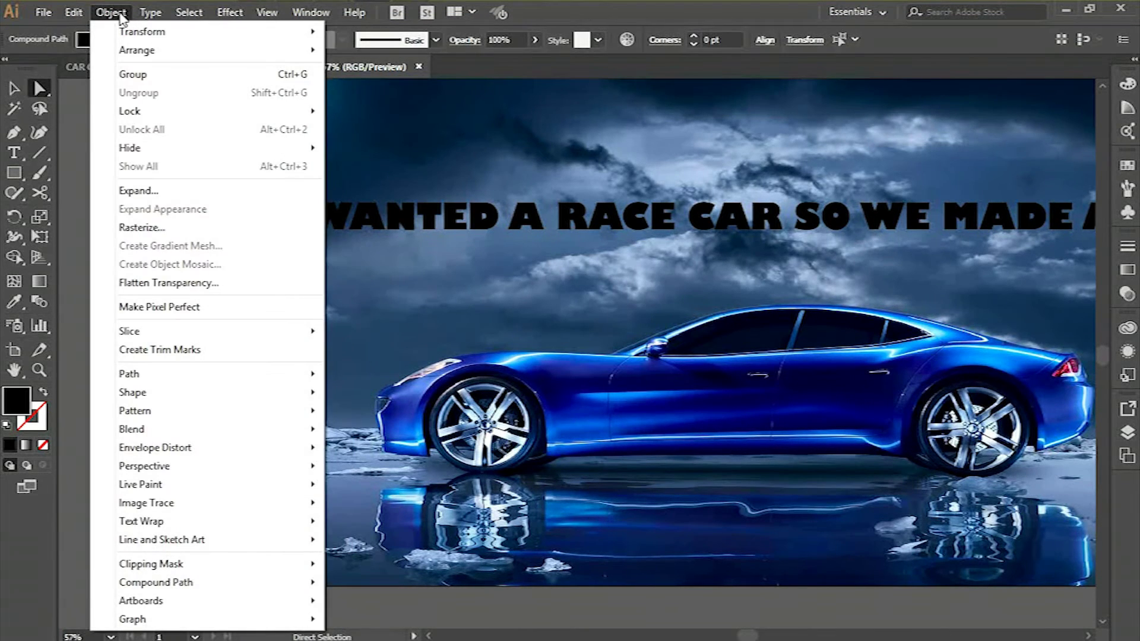
left_click(133, 74)
Group the letters of WANTED and of the first RACE into separate word groups, keeping the A between them separate
left_click_drag(302, 181, 503, 262)
key("ctrl+g")
left_click_drag(499, 179, 553, 244)
left_click_drag(550, 181, 683, 266)
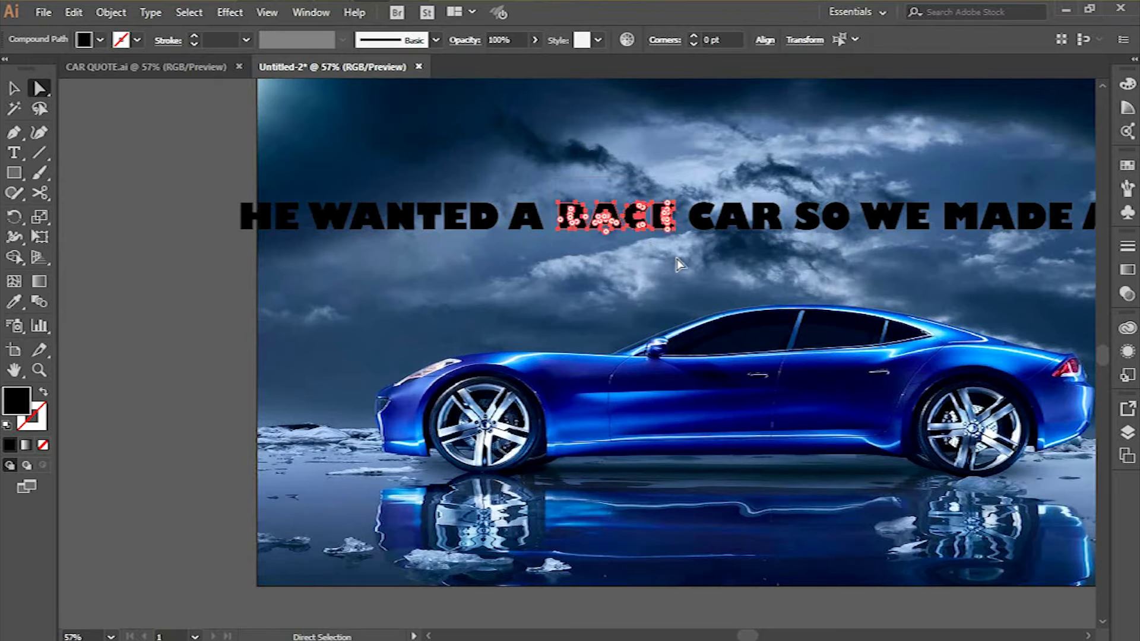
key("ctrl+g")
Group the letters of the first CAR, SO, WE and MADE into one group per word
left_click_drag(682, 182, 783, 253)
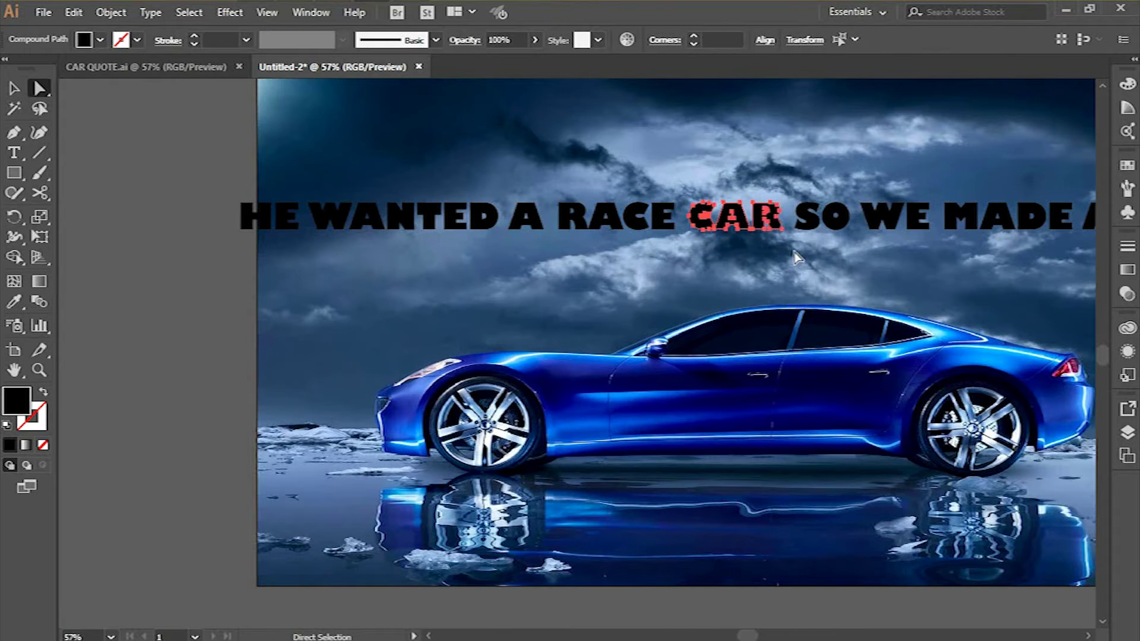
key("ctrl+g")
left_click_drag(791, 185, 846, 244)
key("ctrl+g")
left_click_drag(855, 190, 932, 244)
key("ctrl+g")
left_click_drag(942, 188, 1068, 246)
key("ctrl+g")
Select the second A and RACE in turn, and group the letters of the final CAR
left_click_drag(1092, 245, 747, 240)
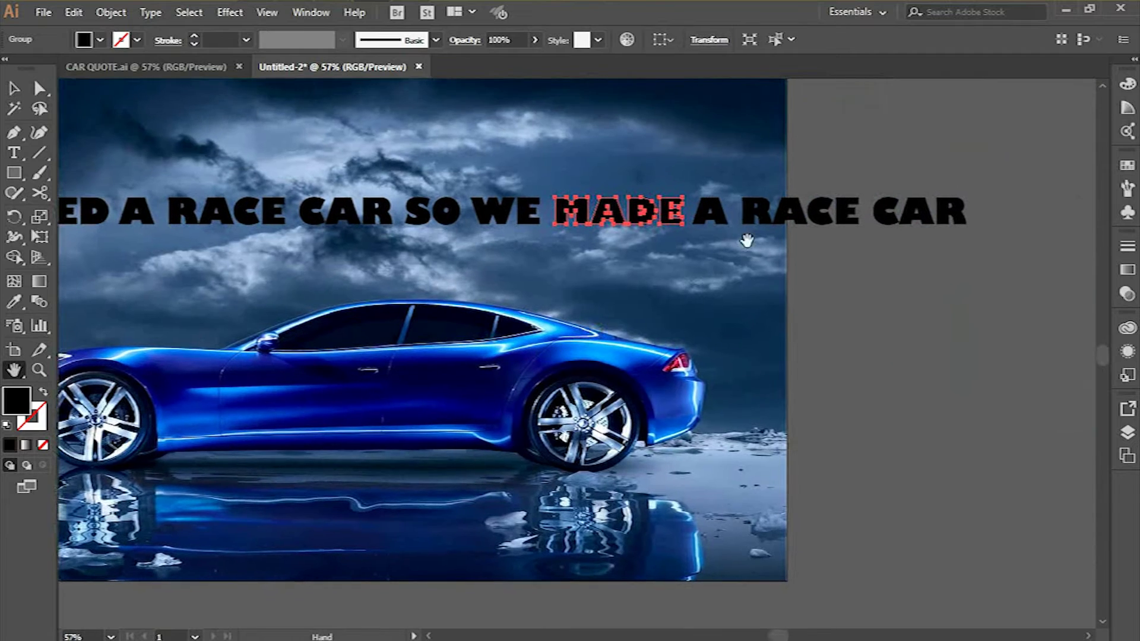
key("a")
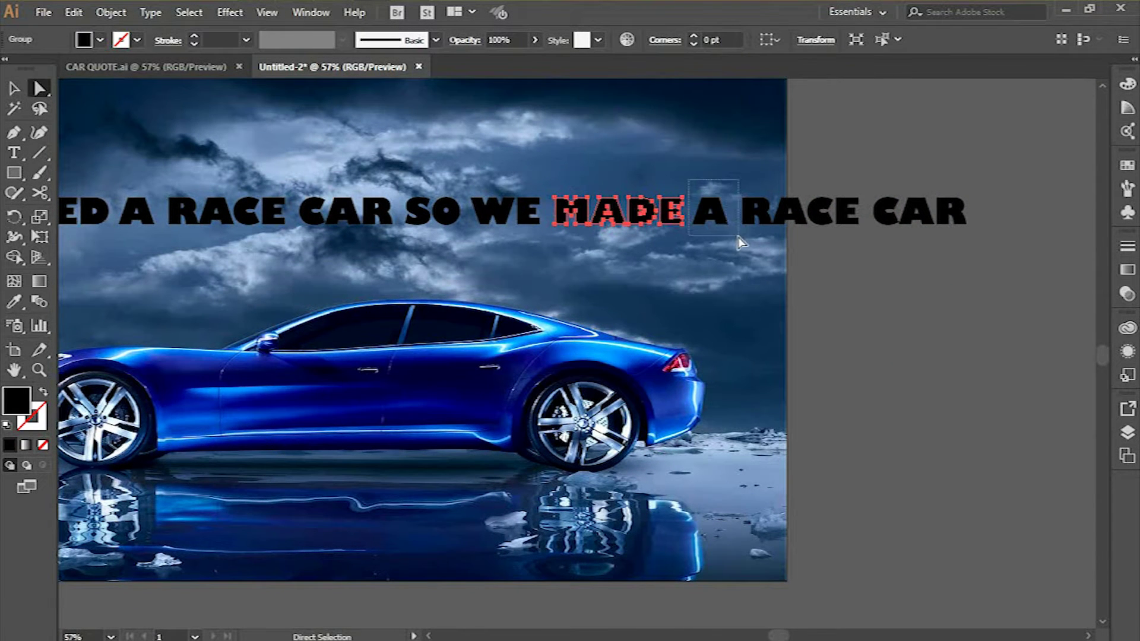
left_click(710, 213)
left_click_drag(738, 173, 749, 197)
left_click_drag(872, 249, 868, 234)
left_click_drag(874, 191, 988, 233)
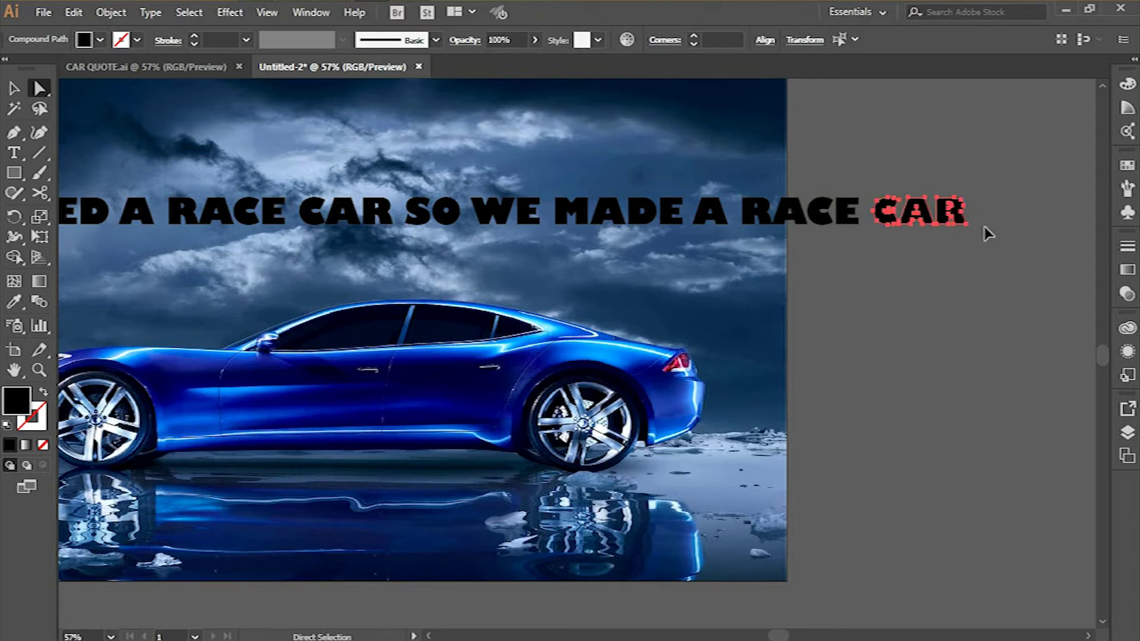
key("ctrl+g")
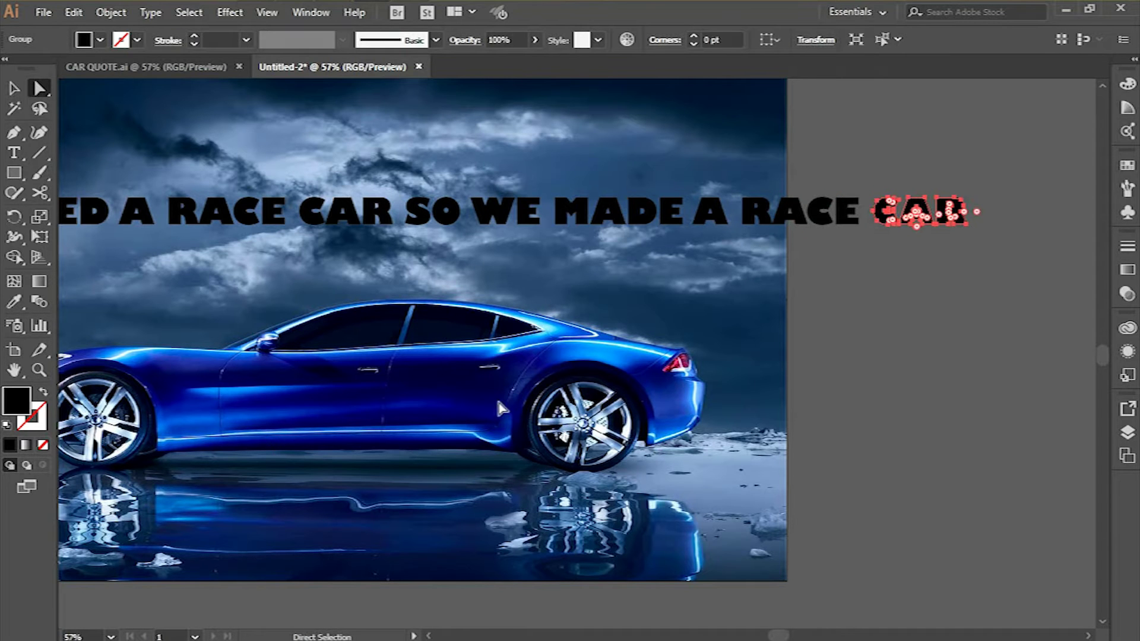
Clear the selection and select only the grouped word HE at the start of the quote
key("h")
left_click_drag(300, 325, 613, 343)
left_click(11, 93)
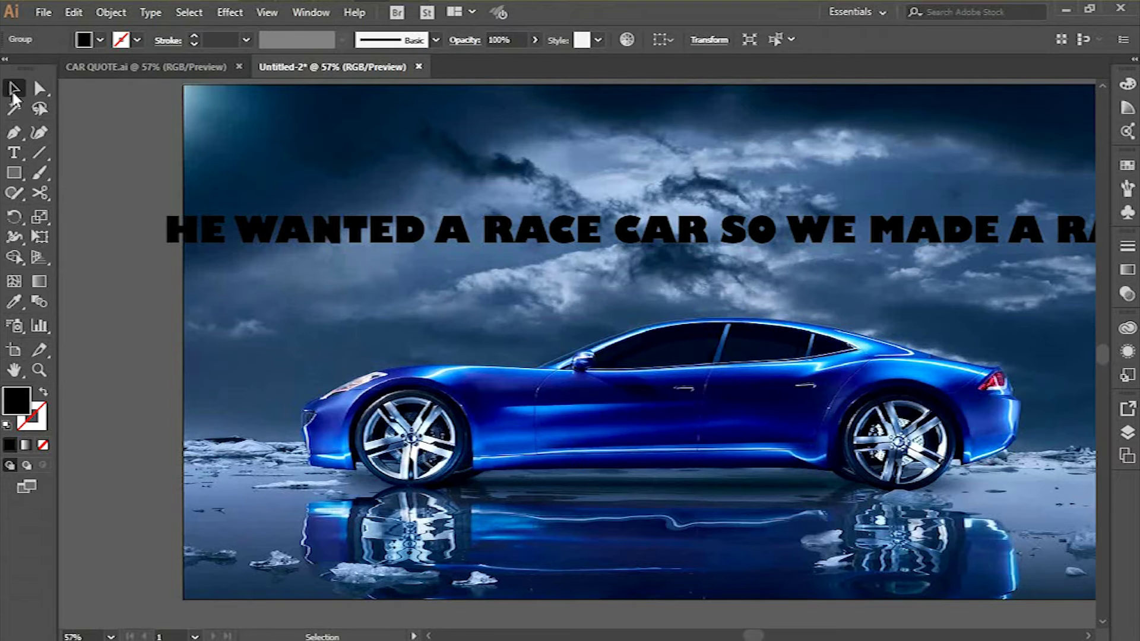
left_click(259, 232)
left_click_drag(140, 190, 231, 254)
left_click(40, 90)
left_click(87, 178)
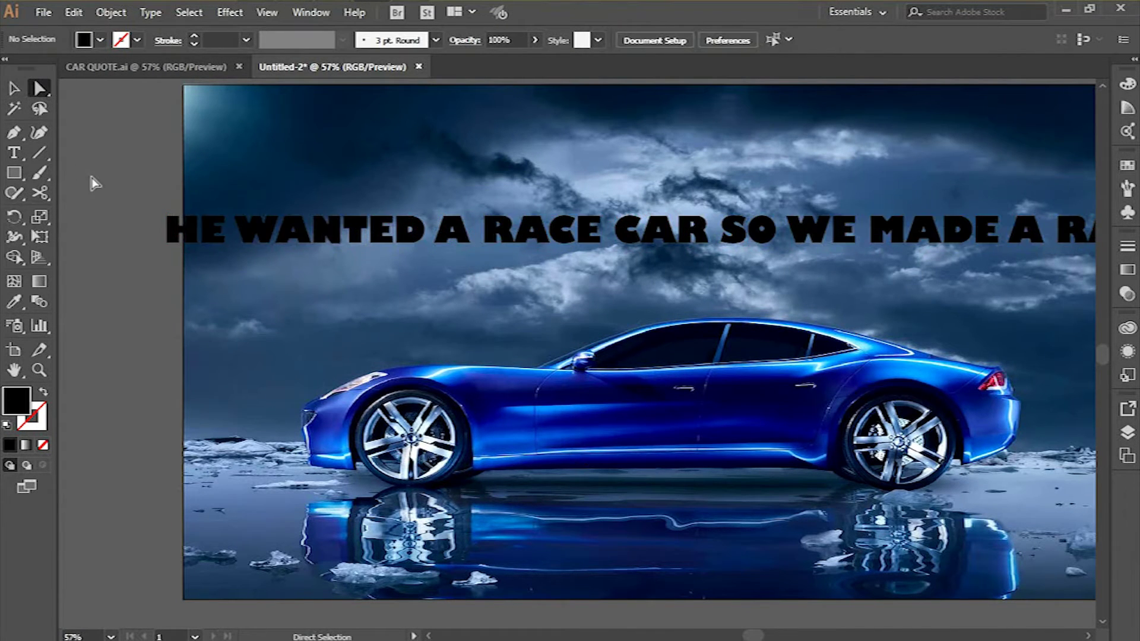
left_click_drag(148, 198, 233, 253)
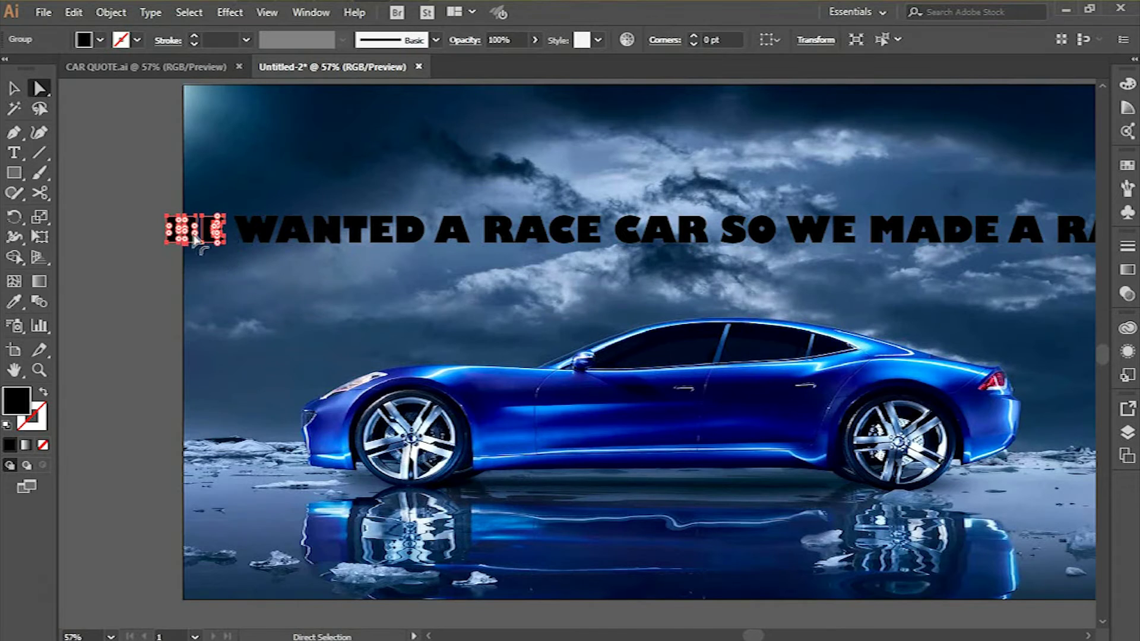
left_click(14, 88)
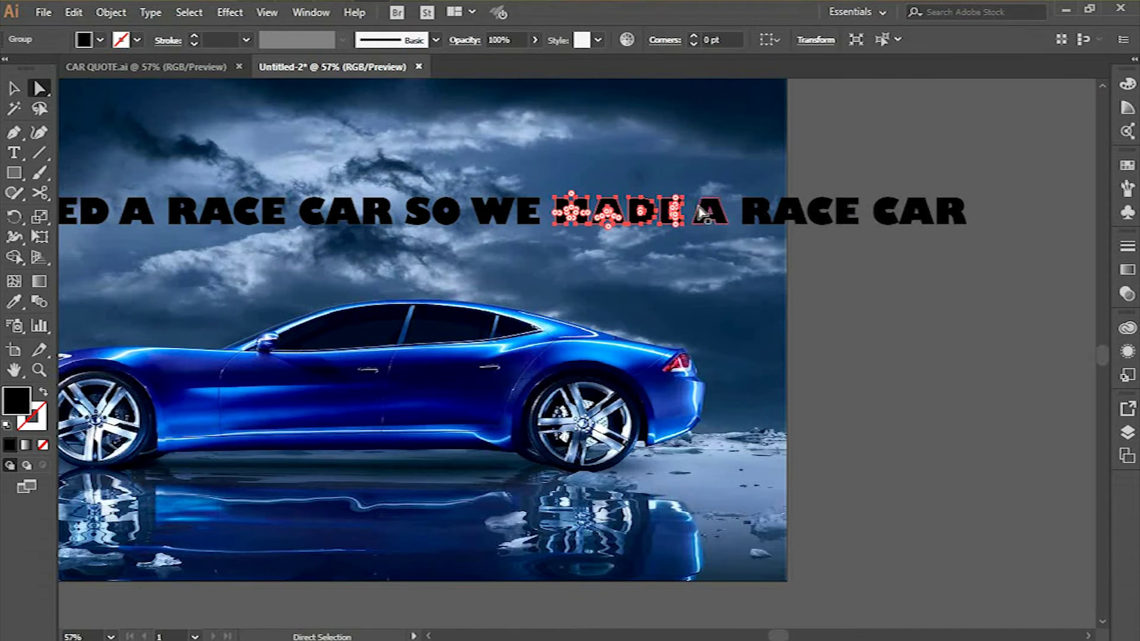
Group the letters of the last RACE and of the final CAR into separate words, keeping the second A on its own
left_click_drag(686, 180, 736, 230)
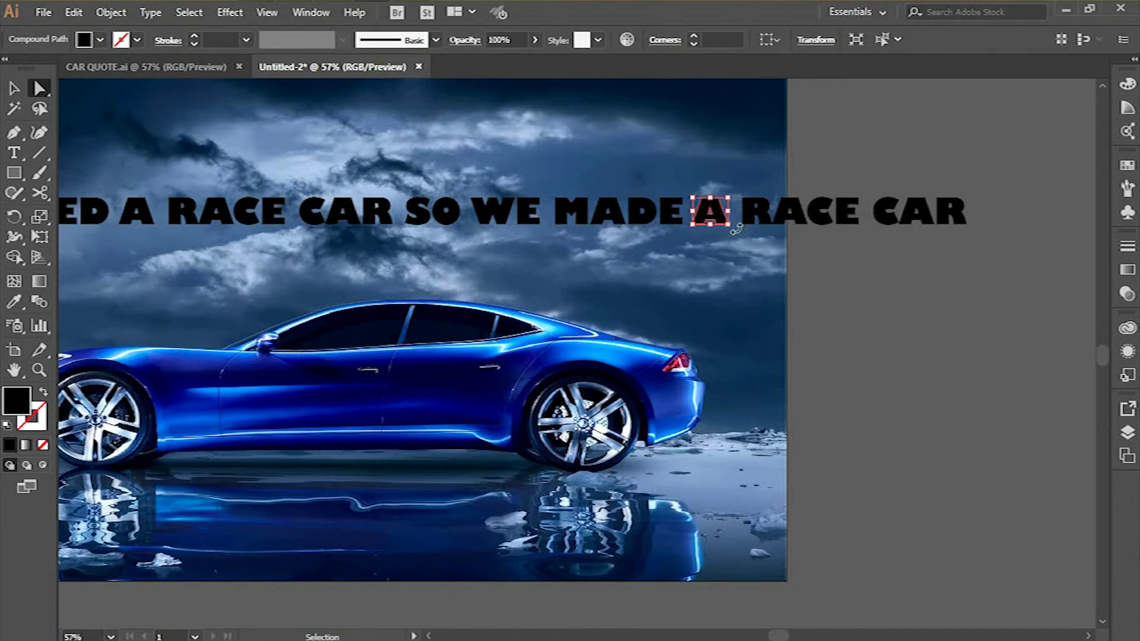
left_click_drag(736, 175, 869, 243)
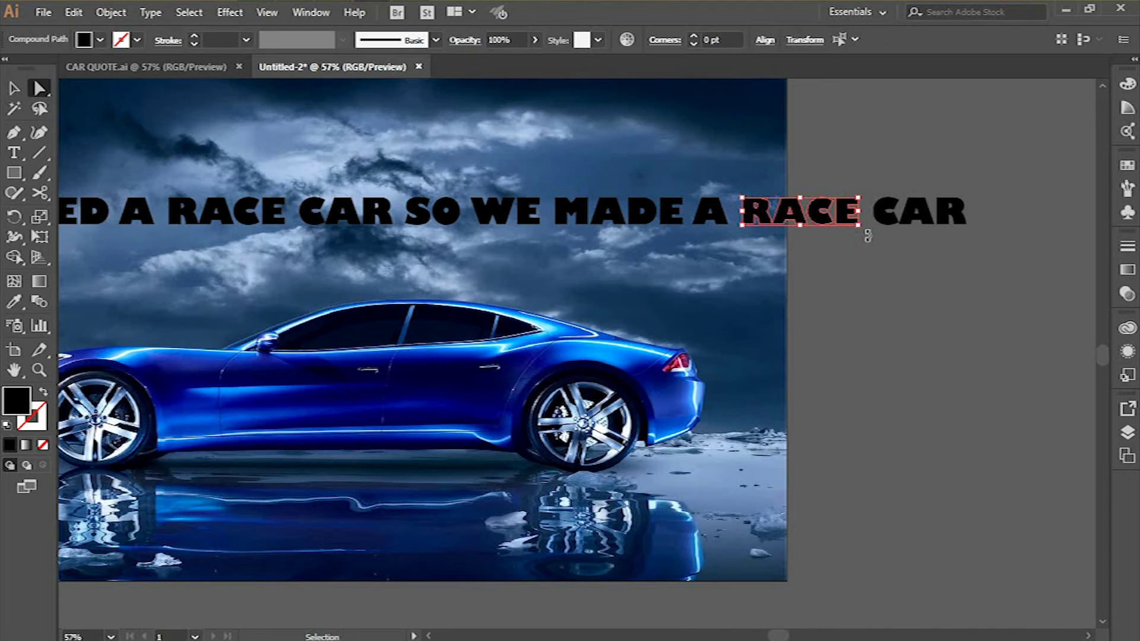
left_click_drag(878, 191, 974, 237)
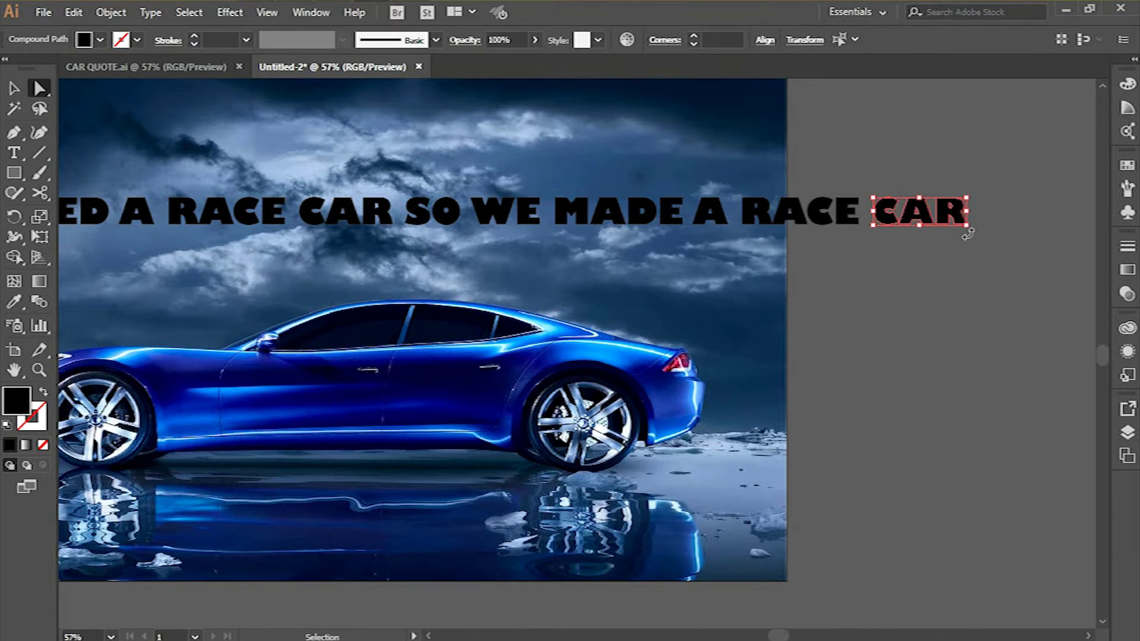
Try to select only the word HE at the start of the quote, including by entering and leaving isolation of its group
key("h")
left_click_drag(314, 336, 631, 355)
left_click(9, 92)
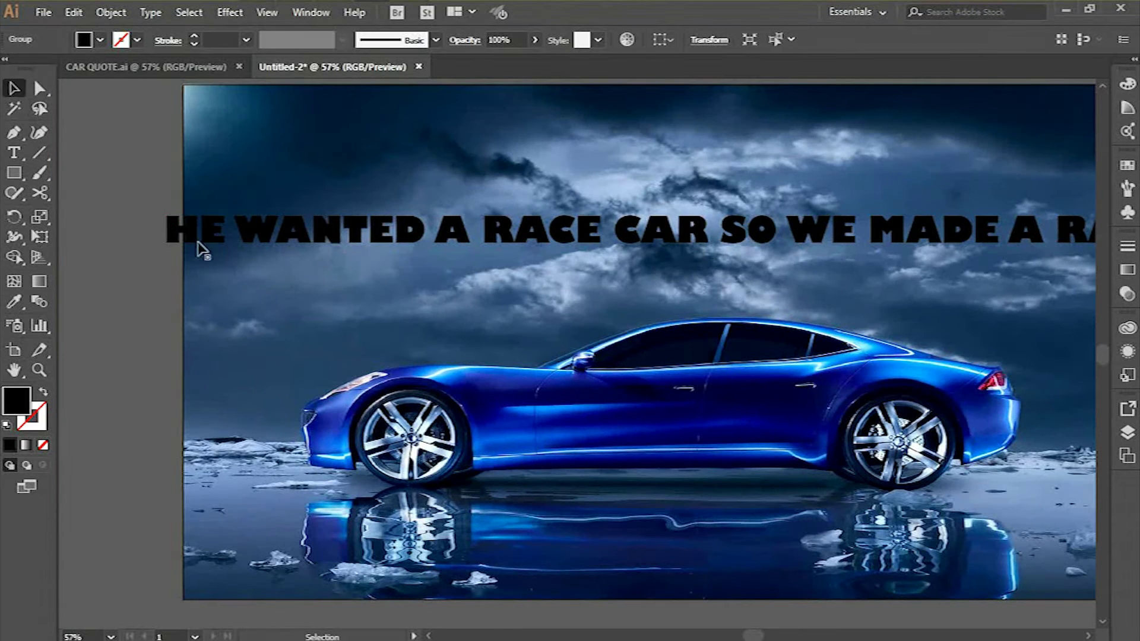
left_click(253, 232)
left_click_drag(142, 190, 236, 255)
left_click(41, 90)
left_click_drag(148, 204, 238, 267)
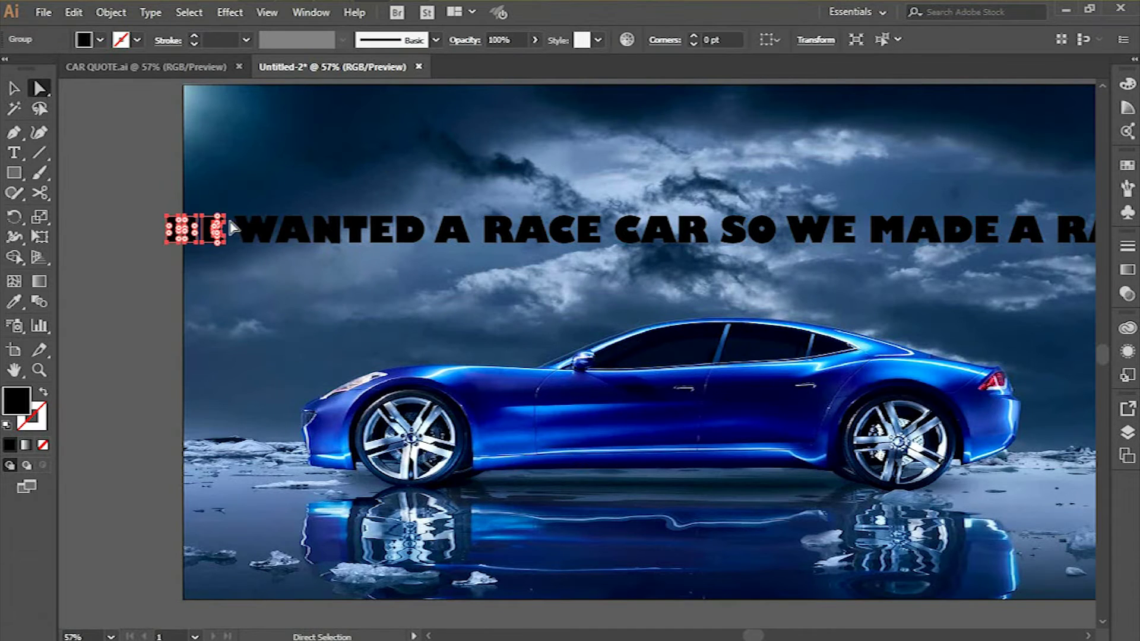
left_click(13, 89)
double_click(189, 236)
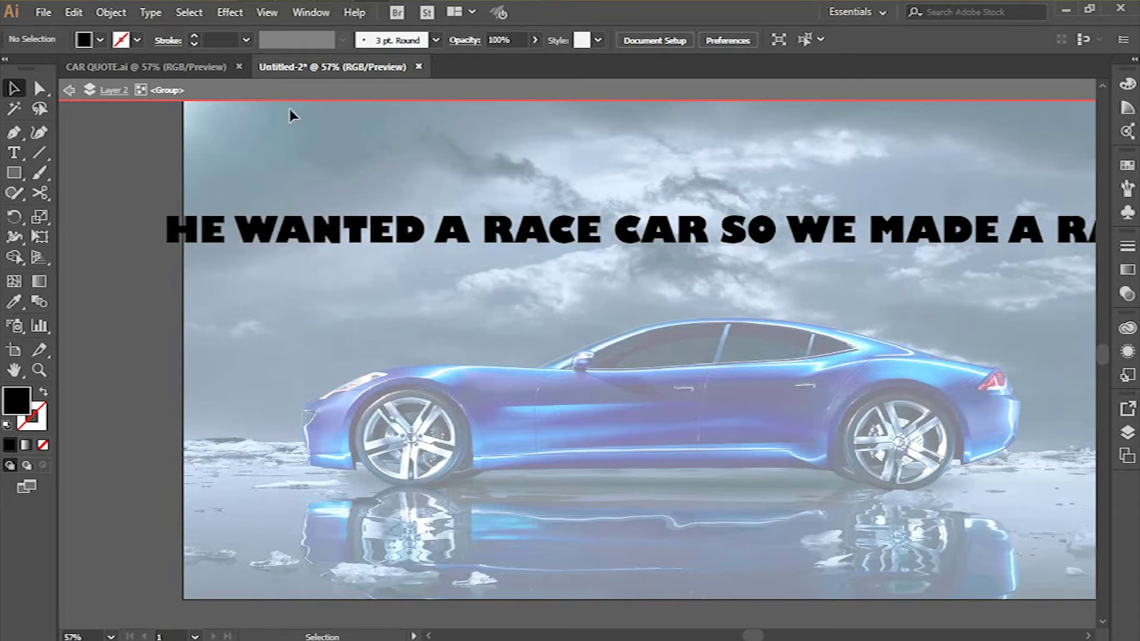
double_click(231, 169)
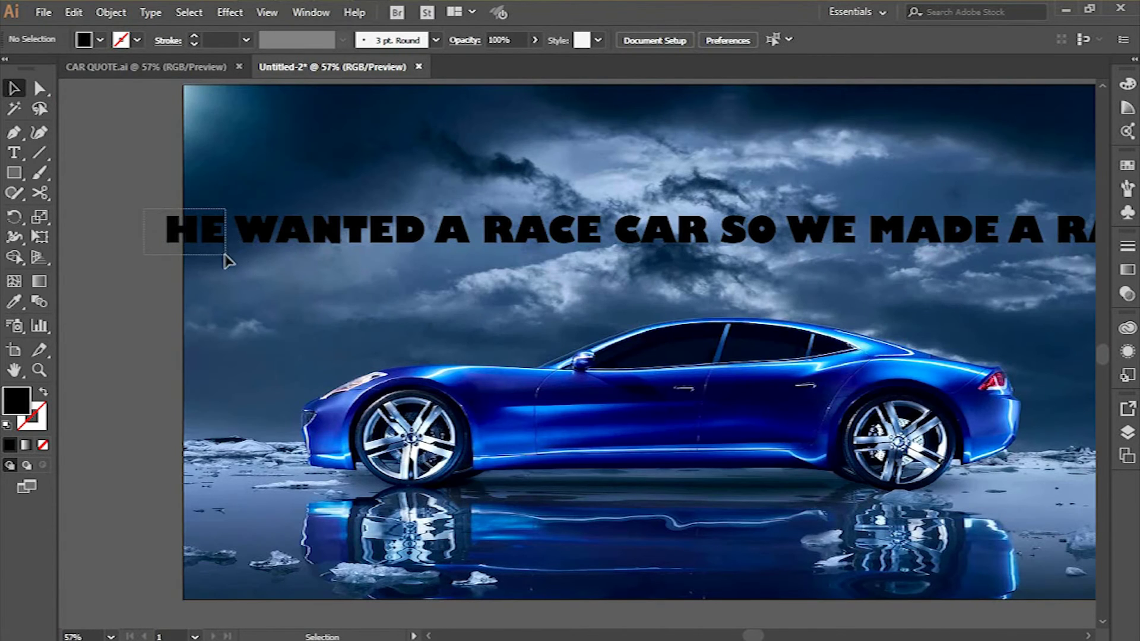
Ungroup the whole quote so each word group can be moved on its own
left_click(219, 234)
right_click(220, 234)
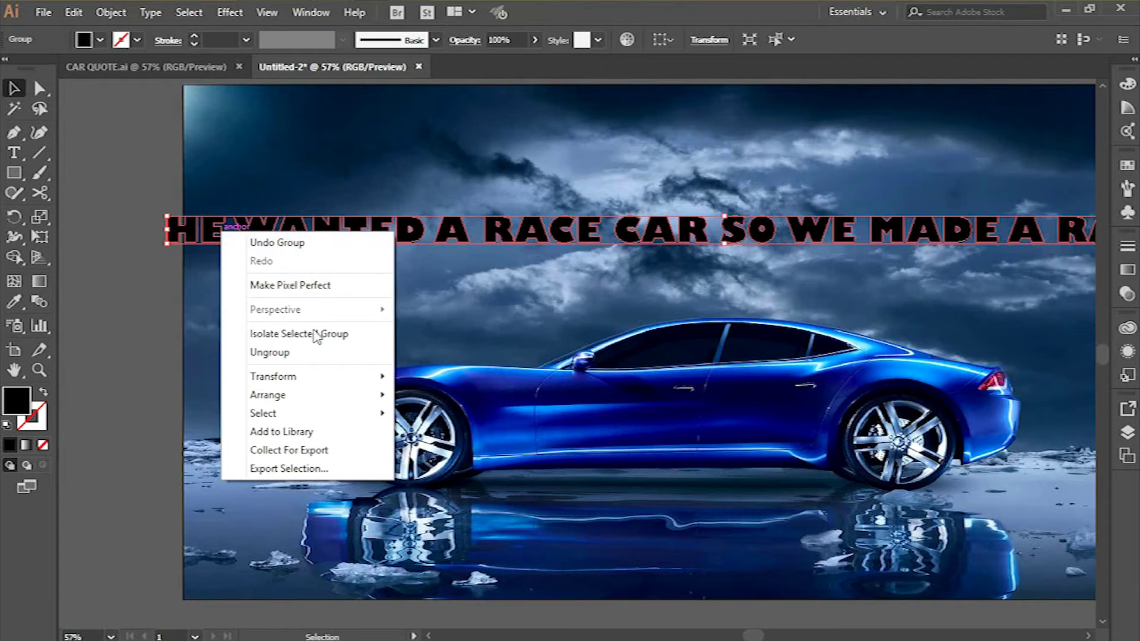
left_click(304, 355)
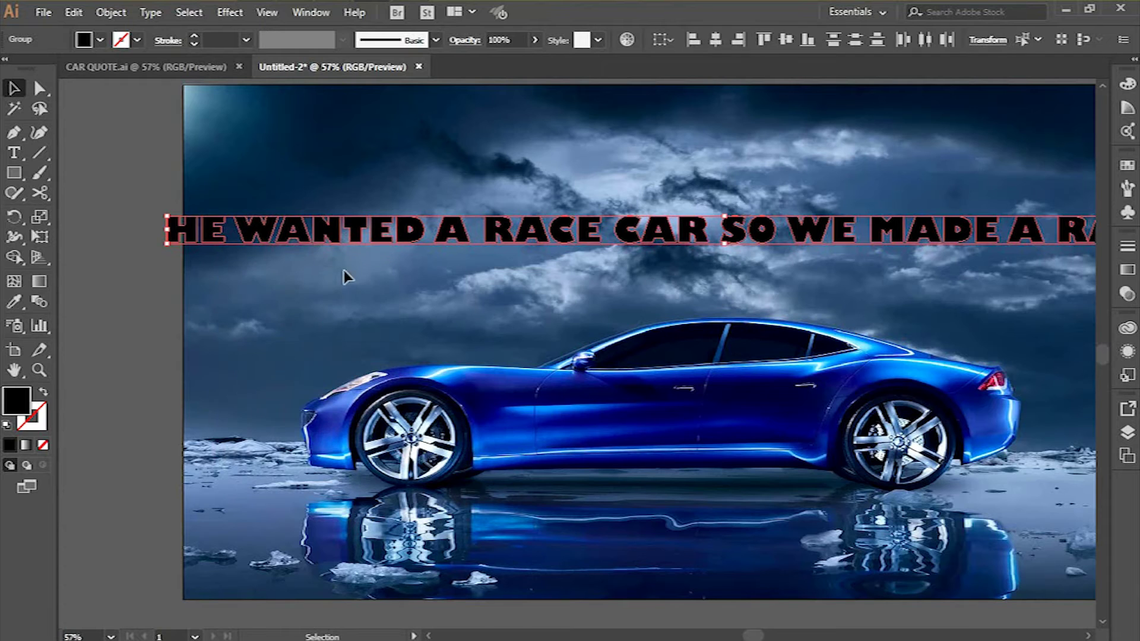
left_click(181, 205)
left_click_drag(162, 191, 360, 468)
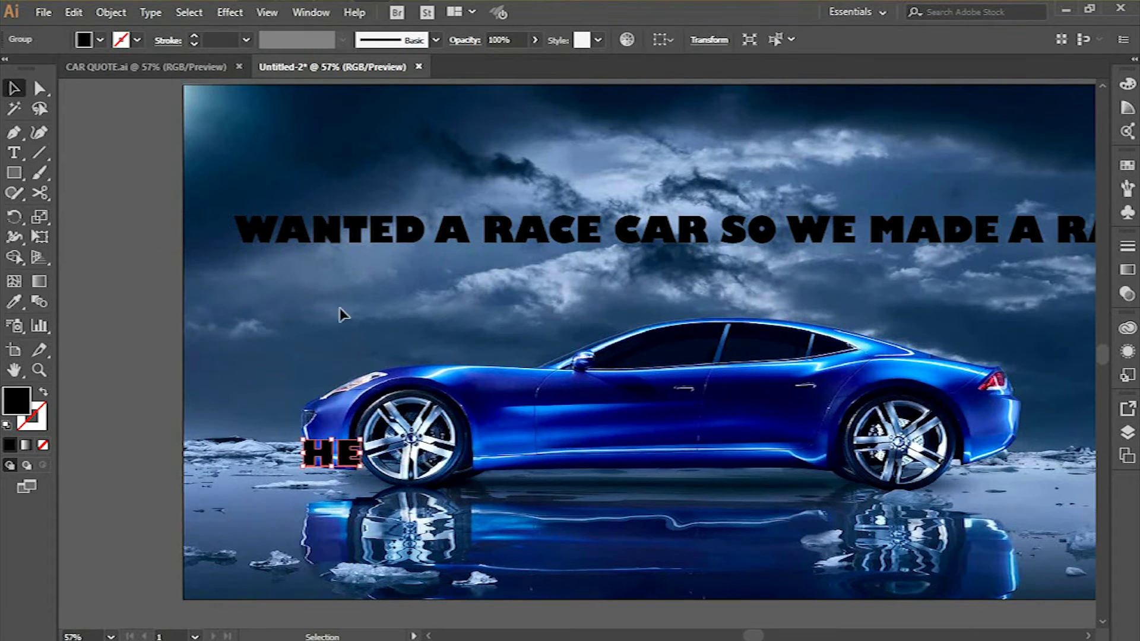
left_click_drag(287, 226, 432, 272)
left_click_drag(368, 234, 442, 399)
left_click_drag(425, 196, 470, 252)
left_click_drag(462, 234, 519, 443)
left_click_drag(588, 273, 589, 272)
left_click_drag(567, 231, 617, 415)
left_click_drag(709, 270, 709, 269)
left_click_drag(677, 235, 697, 427)
left_click_drag(661, 237, 672, 460)
left_click_drag(712, 237, 775, 269)
left_click_drag(749, 233, 738, 413)
Move HE onto the car's front bumper, WANTED above the front wheel, and the first A just behind that wheel
left_click_drag(166, 190, 354, 464)
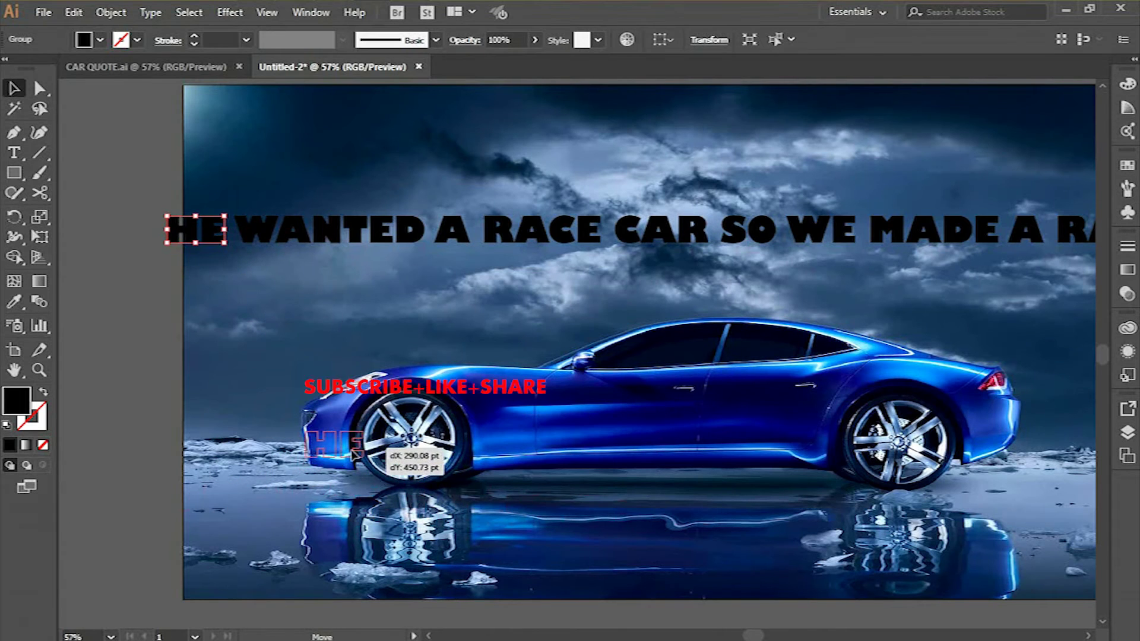
left_click_drag(216, 172, 415, 275)
left_click_drag(349, 234, 428, 396)
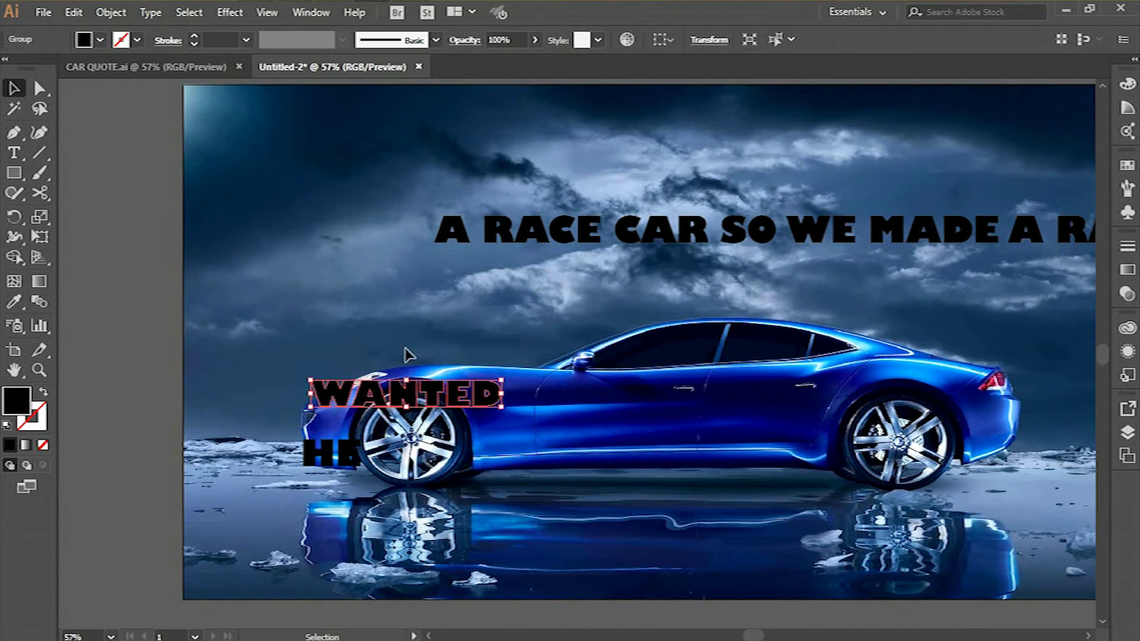
left_click(457, 234)
left_click_drag(460, 237, 516, 447)
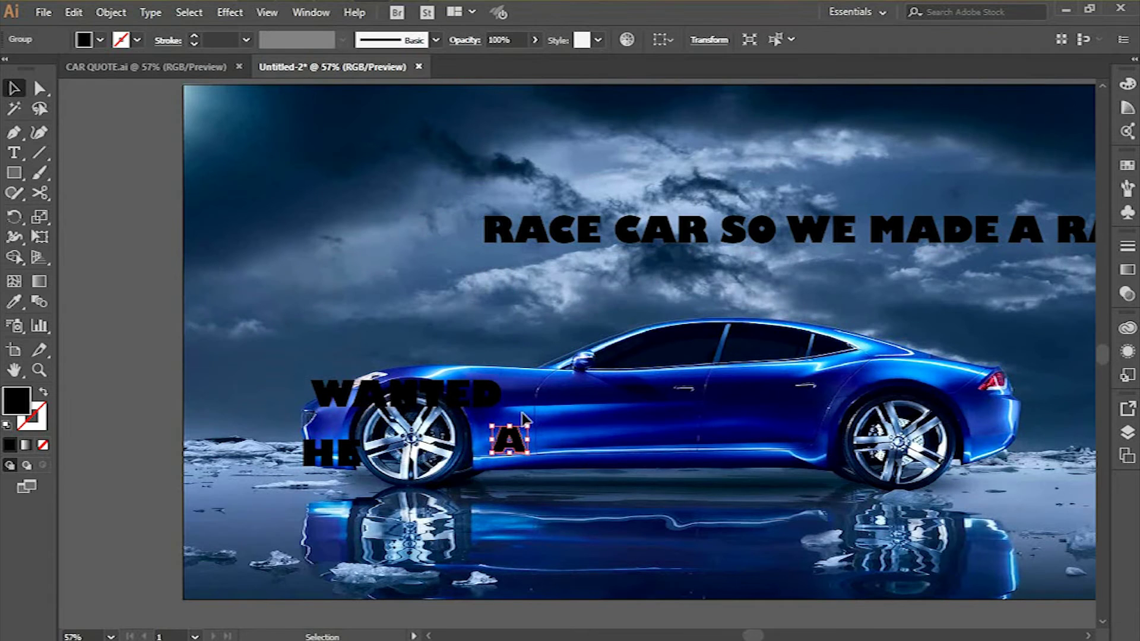
Place RACE and SO across the doors, CAR along the sill, WE ahead of the rear wheel, and MADE above that wheel
left_click_drag(587, 228, 634, 412)
left_click(676, 234)
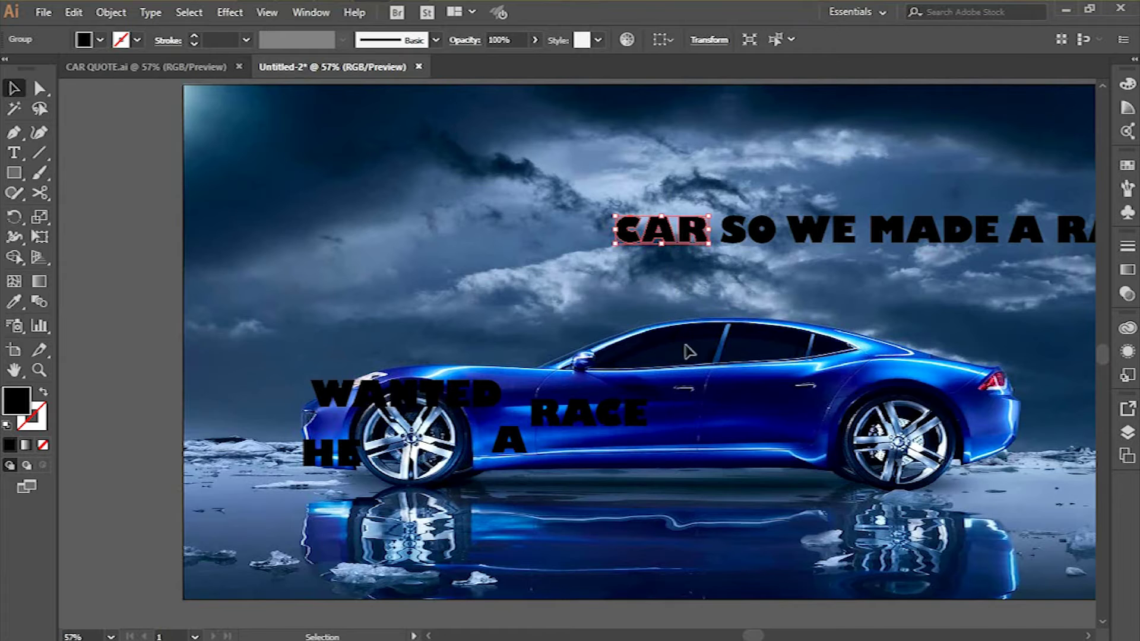
left_click_drag(670, 232, 678, 456)
left_click_drag(681, 176, 775, 278)
left_click_drag(738, 229, 720, 411)
left_click_drag(826, 221, 799, 389)
left_click_drag(849, 175, 893, 370)
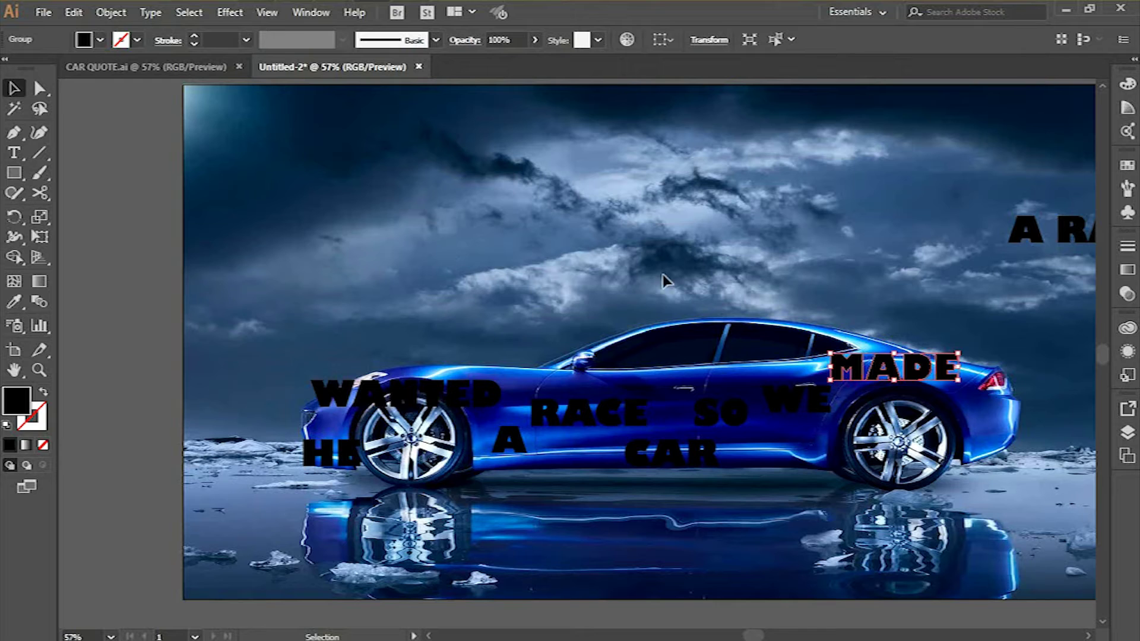
Select HE at the front bumper, open the envelope mesh settings for it, and cancel them
left_click_drag(294, 433, 367, 480)
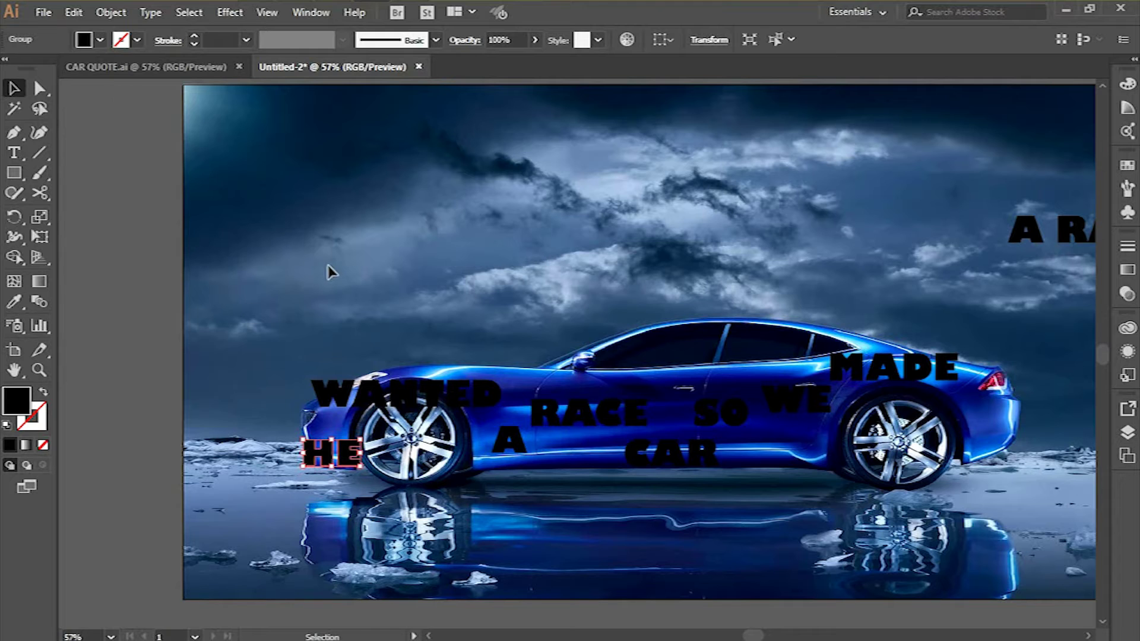
key("ctrl+alt+m")
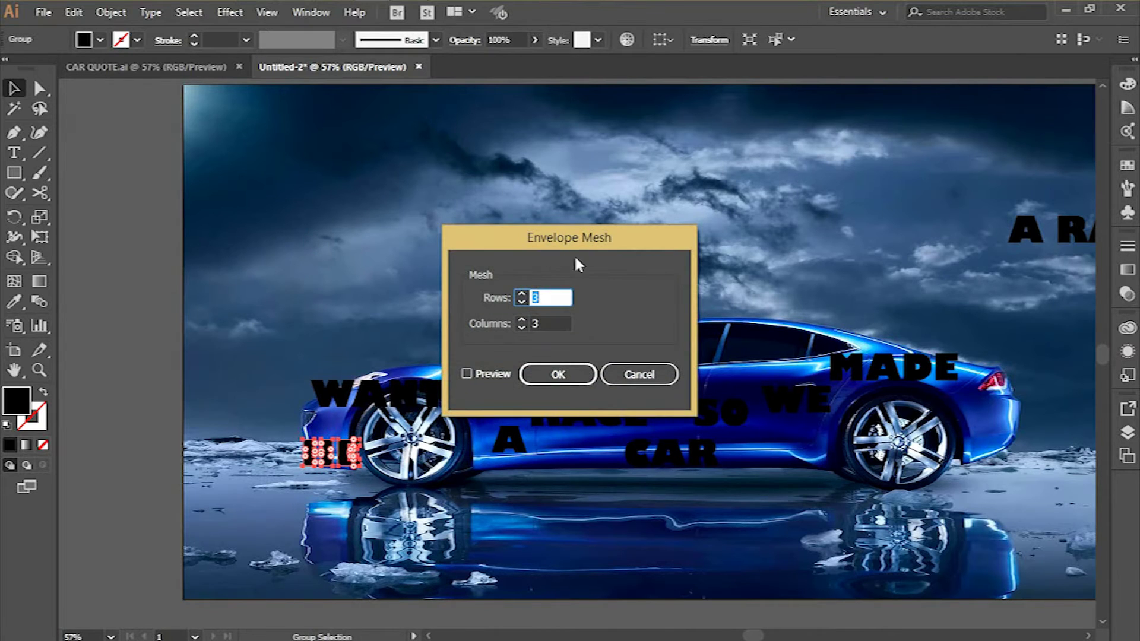
left_click(637, 375)
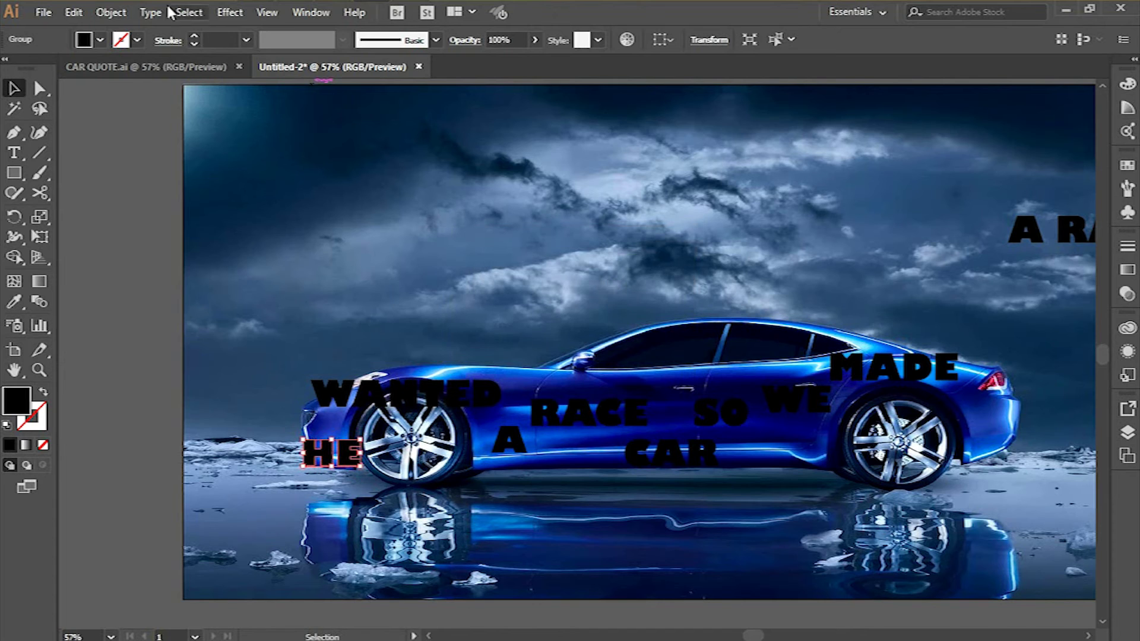
Try a three-row, three-column envelope mesh on HE, undo it, and reopen and cancel the mesh settings
left_click(112, 13)
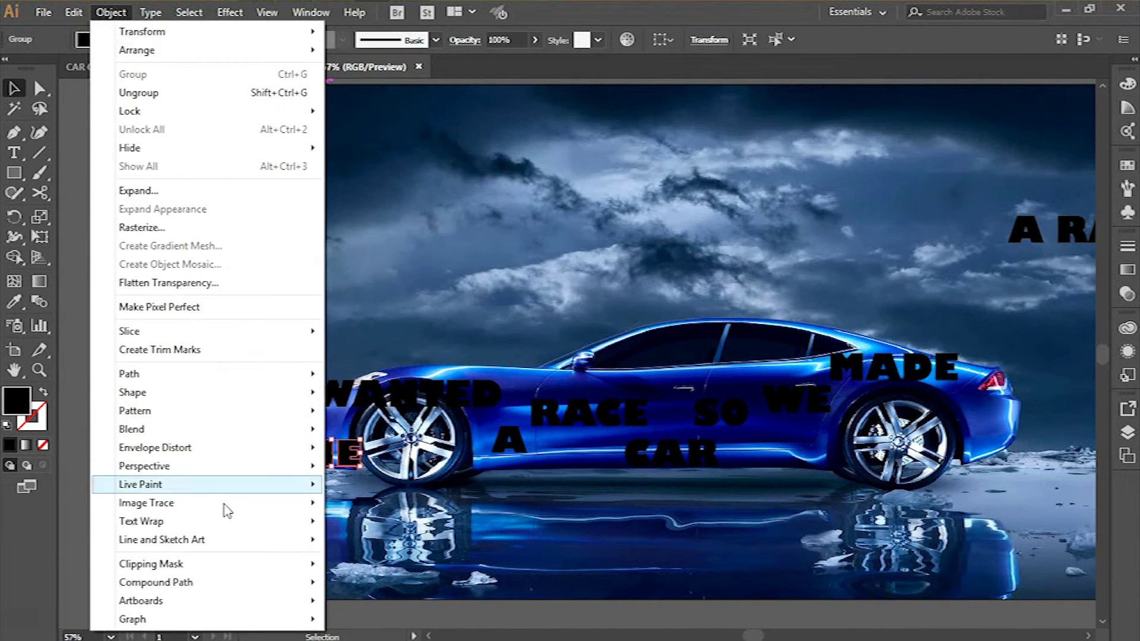
mouse_move(262, 457)
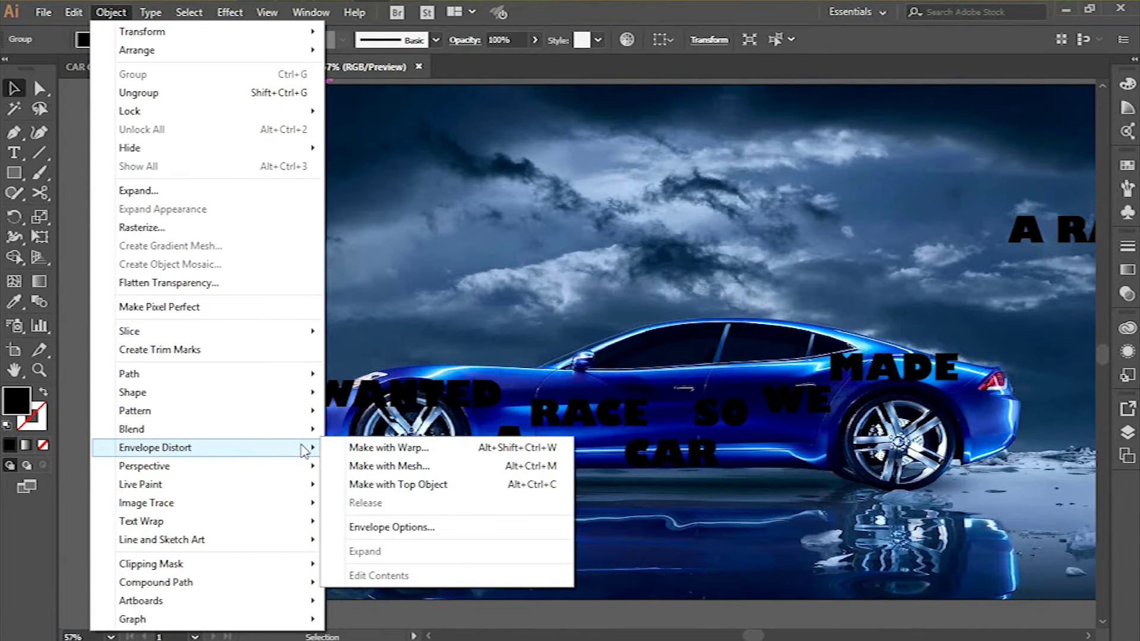
left_click(391, 467)
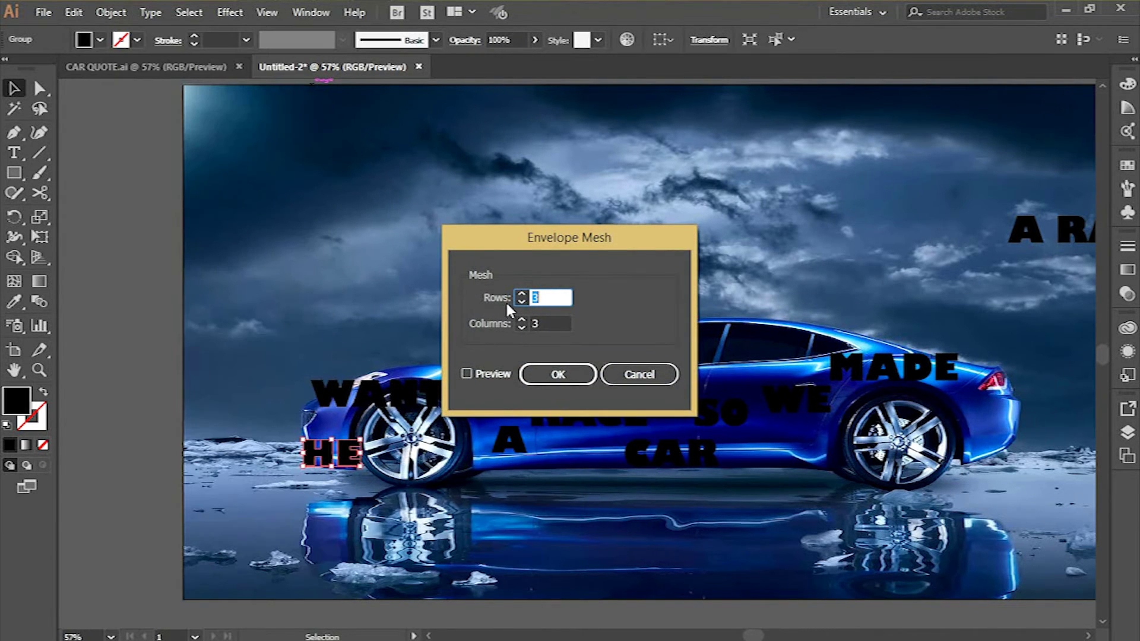
left_click(563, 375)
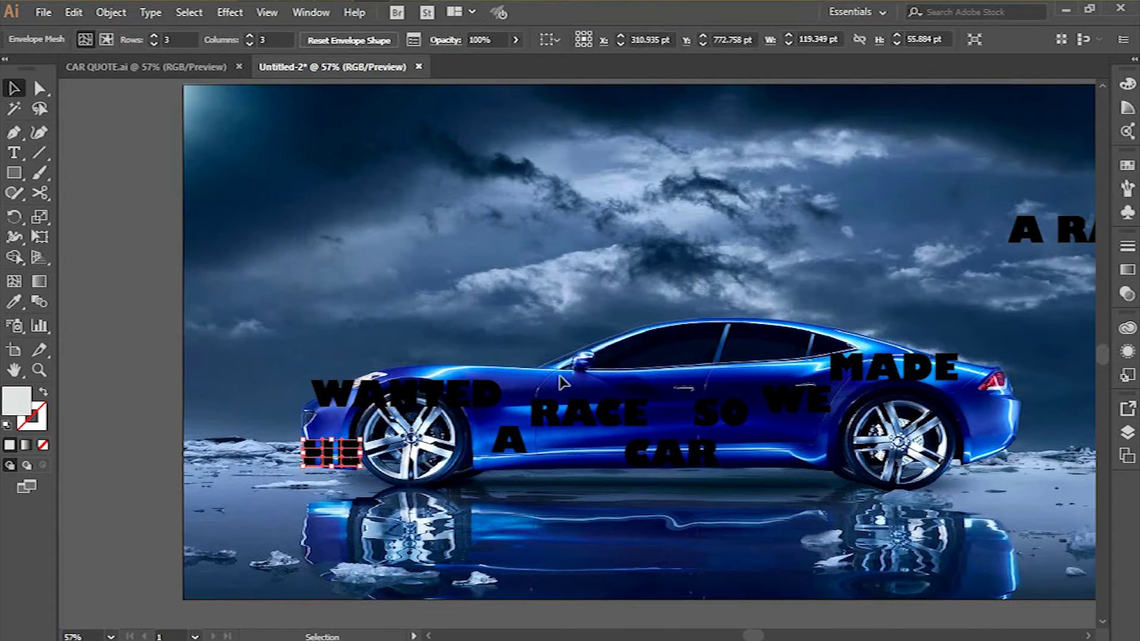
key("ctrl+alt")
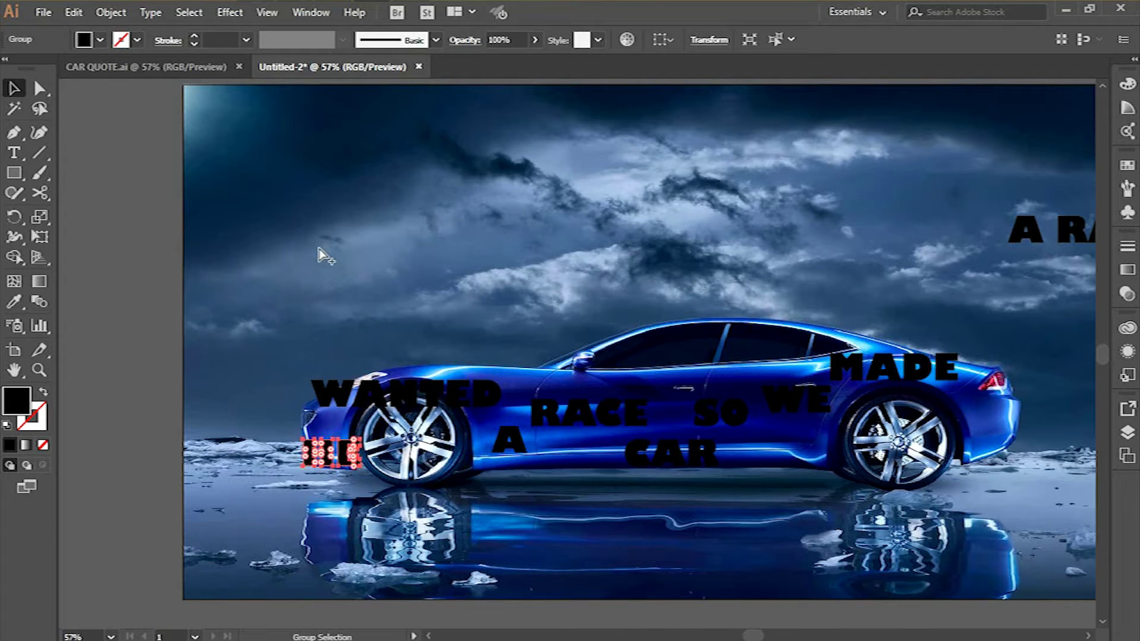
key("ctrl+alt+m")
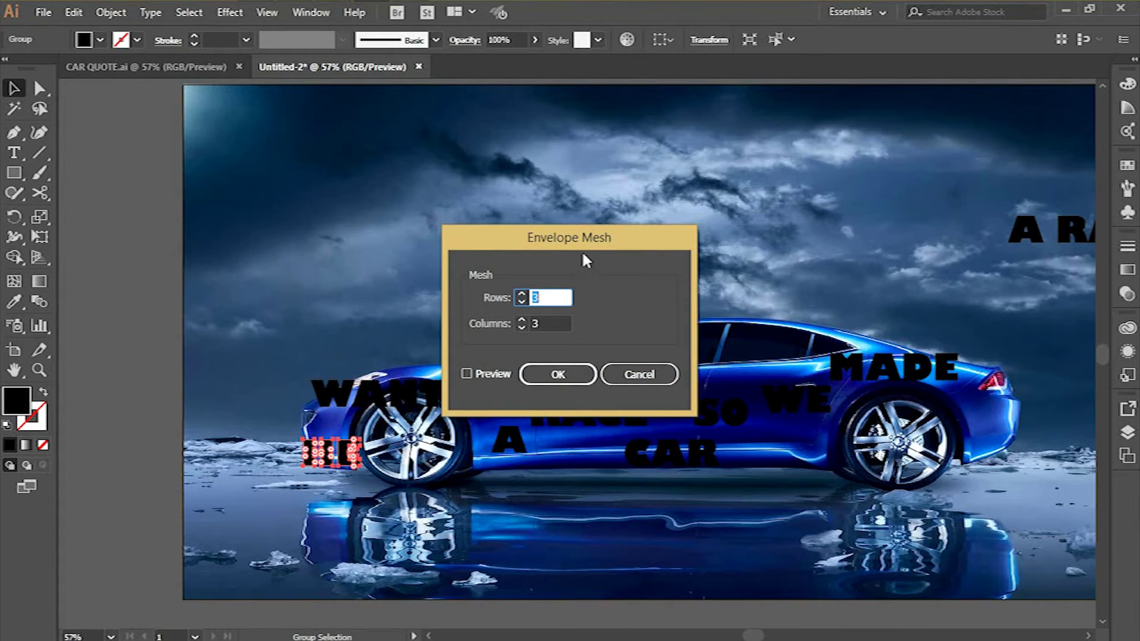
left_click(635, 375)
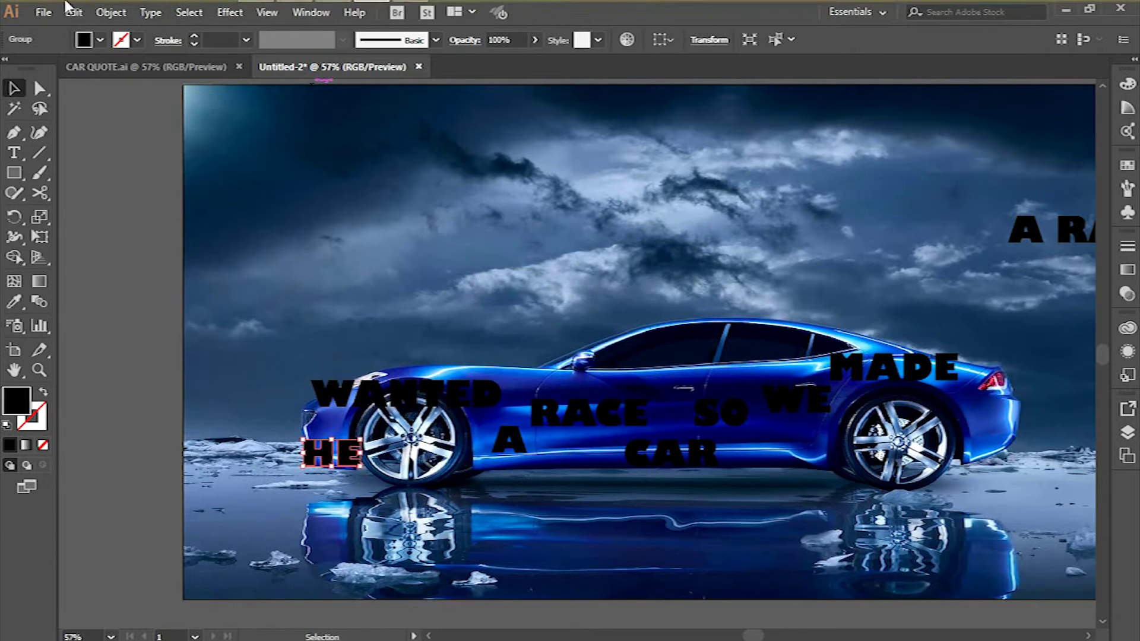
Apply an envelope distort mesh with 3 rows and 3 columns to HE
left_click(110, 15)
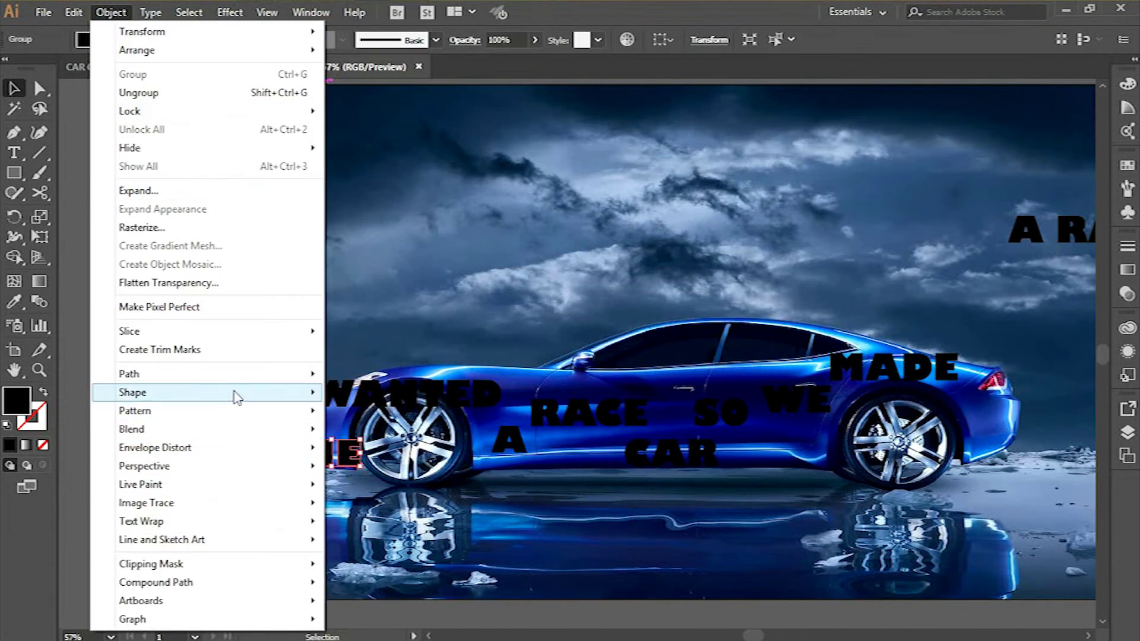
mouse_move(259, 459)
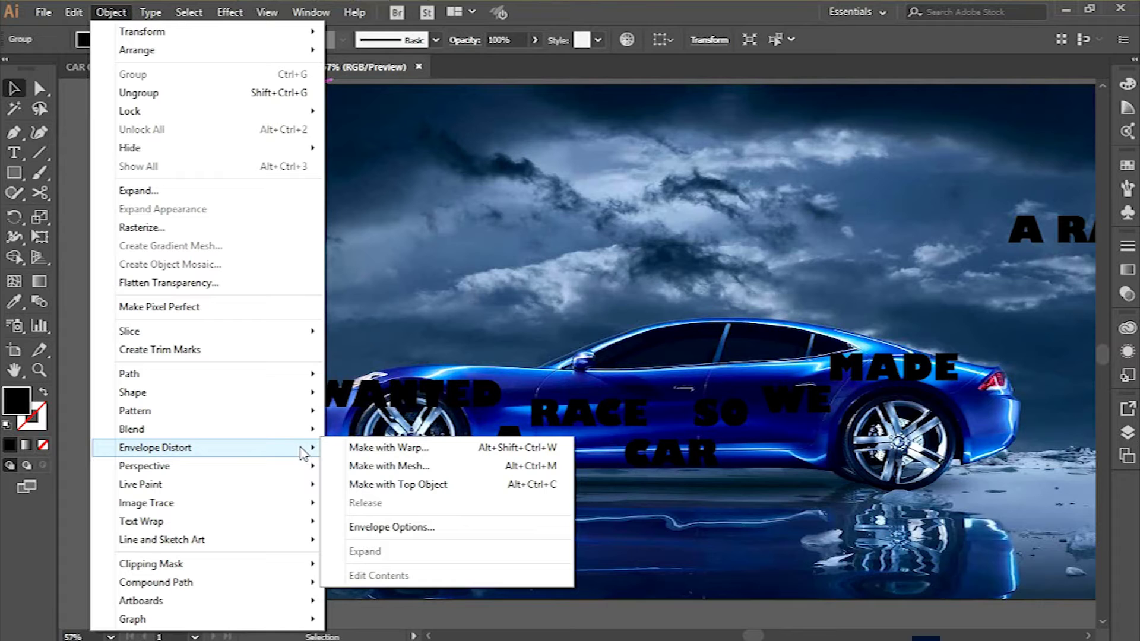
left_click(394, 467)
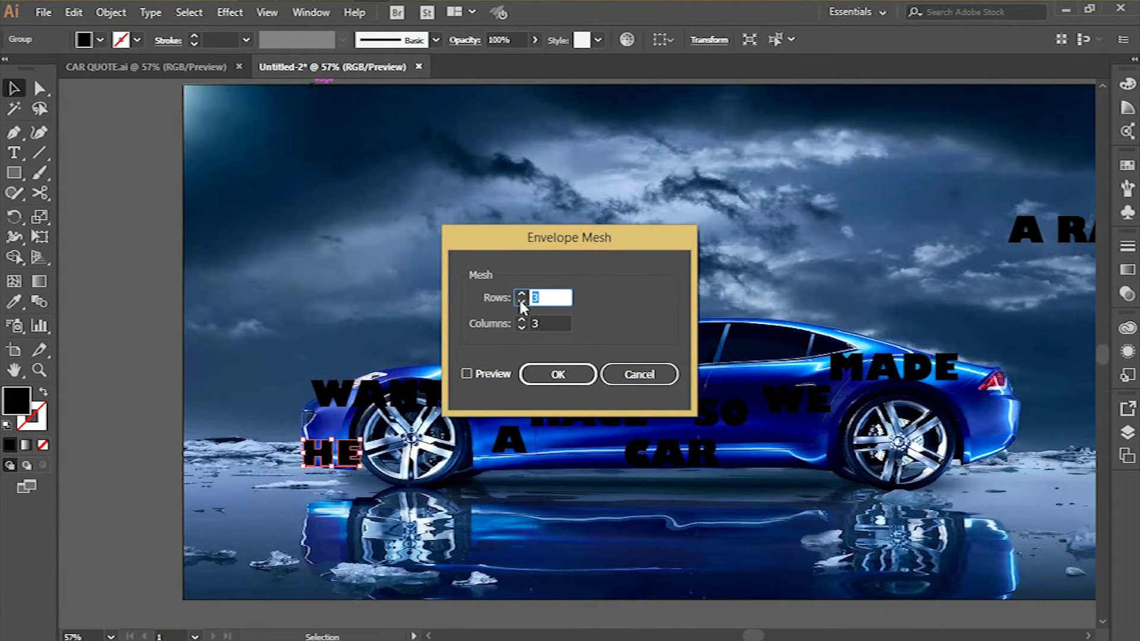
left_click(576, 376)
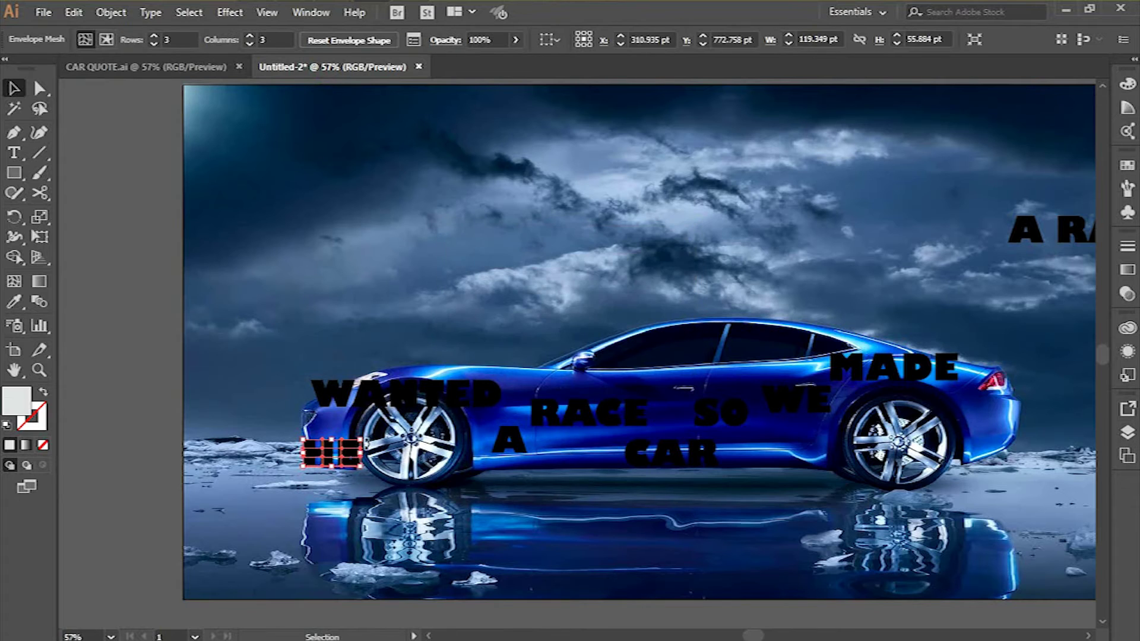
Reshape HE through its mesh points to about 99 pt wide and 93 pt high, pulling its lower wheel-side corner down to follow the bumper
left_click(39, 89)
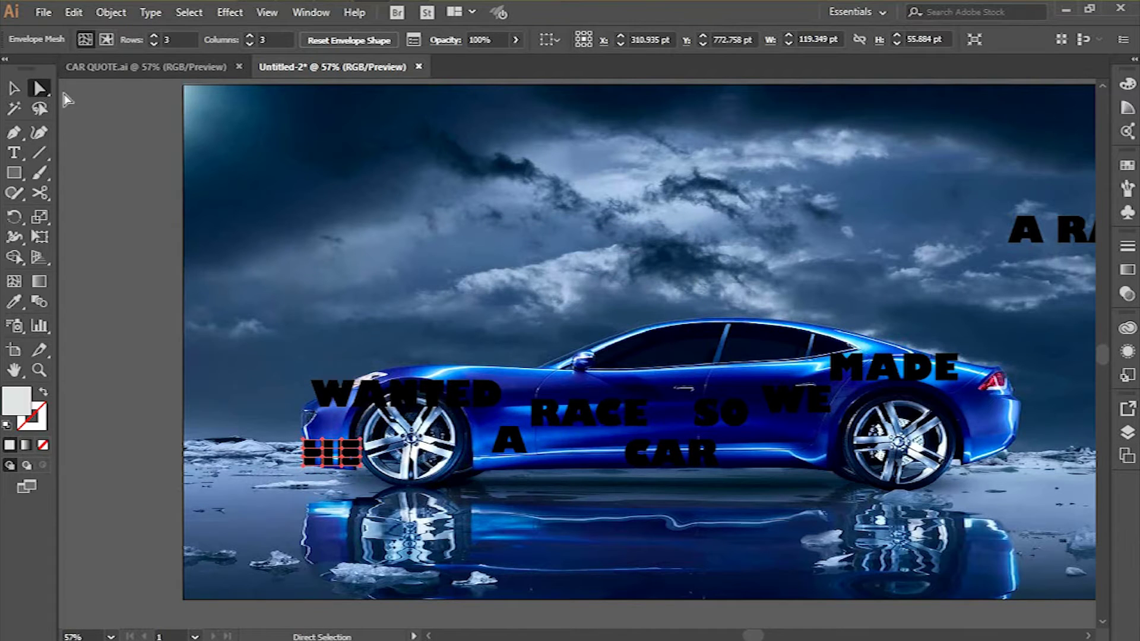
left_click(361, 452)
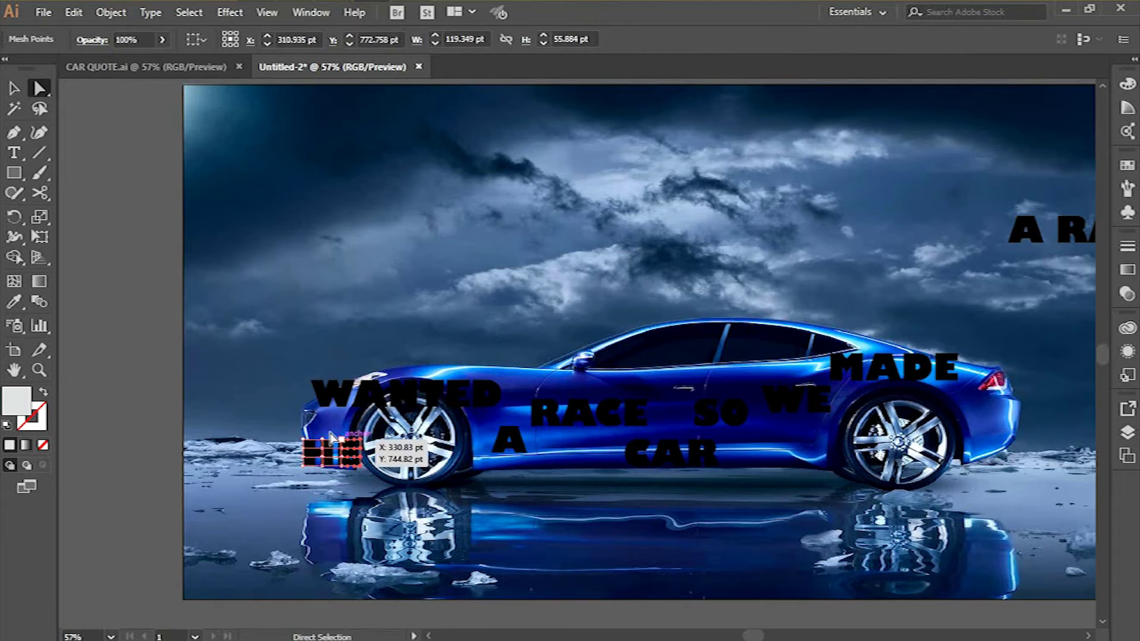
left_click_drag(358, 463, 331, 421)
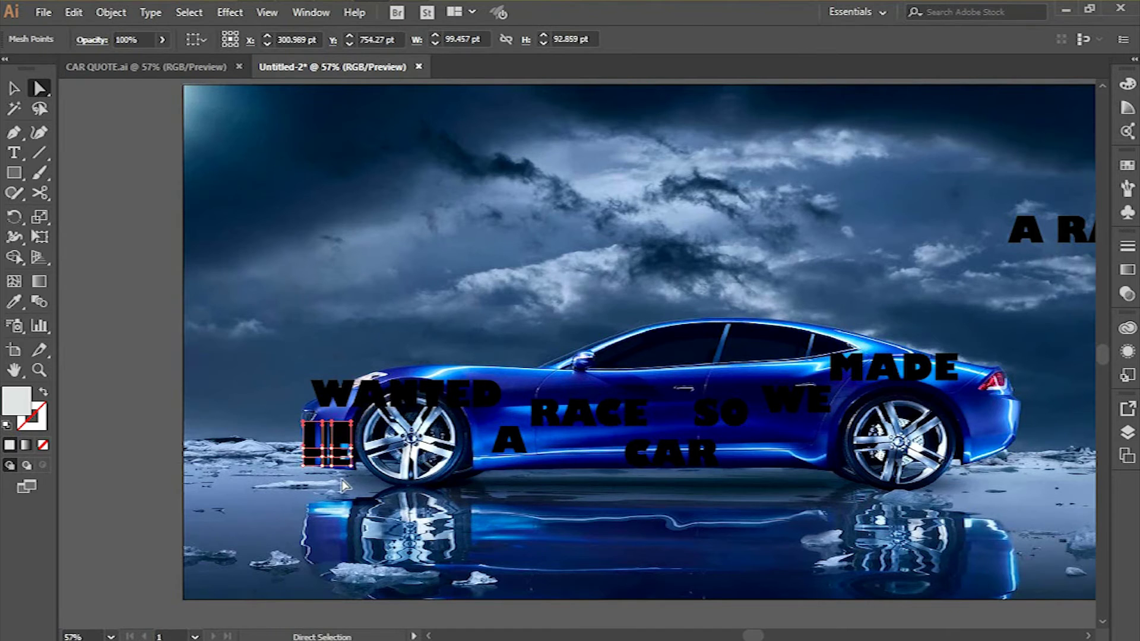
left_click(350, 469)
left_click_drag(354, 471, 358, 474)
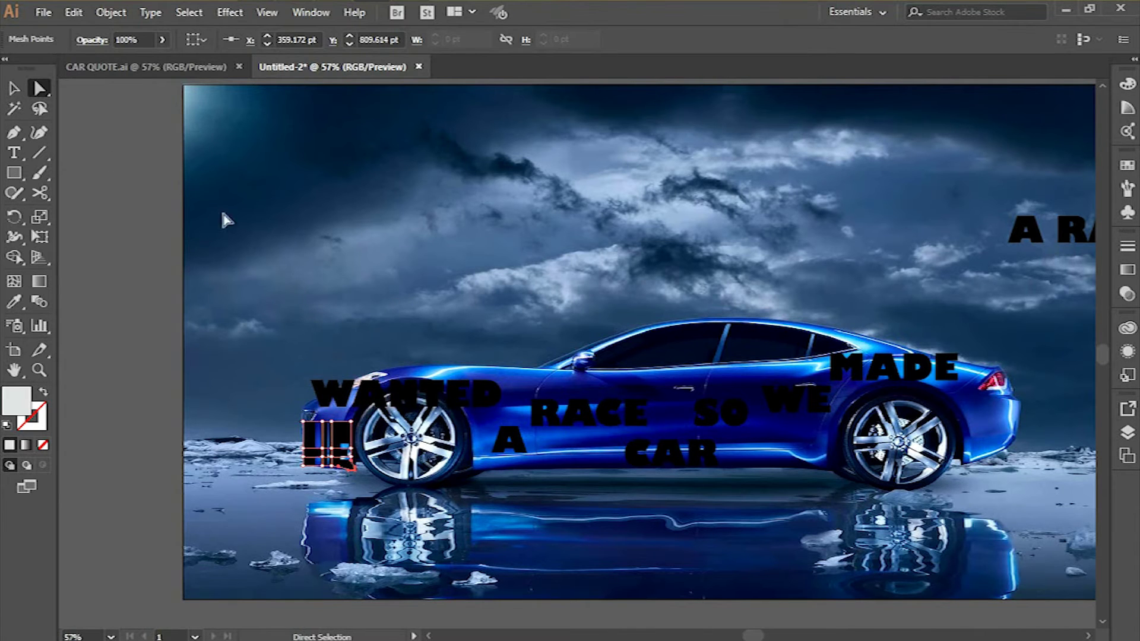
Move WANTED up onto the hood line and apply an envelope mesh to it
left_click(14, 88)
left_click_drag(404, 394, 410, 364)
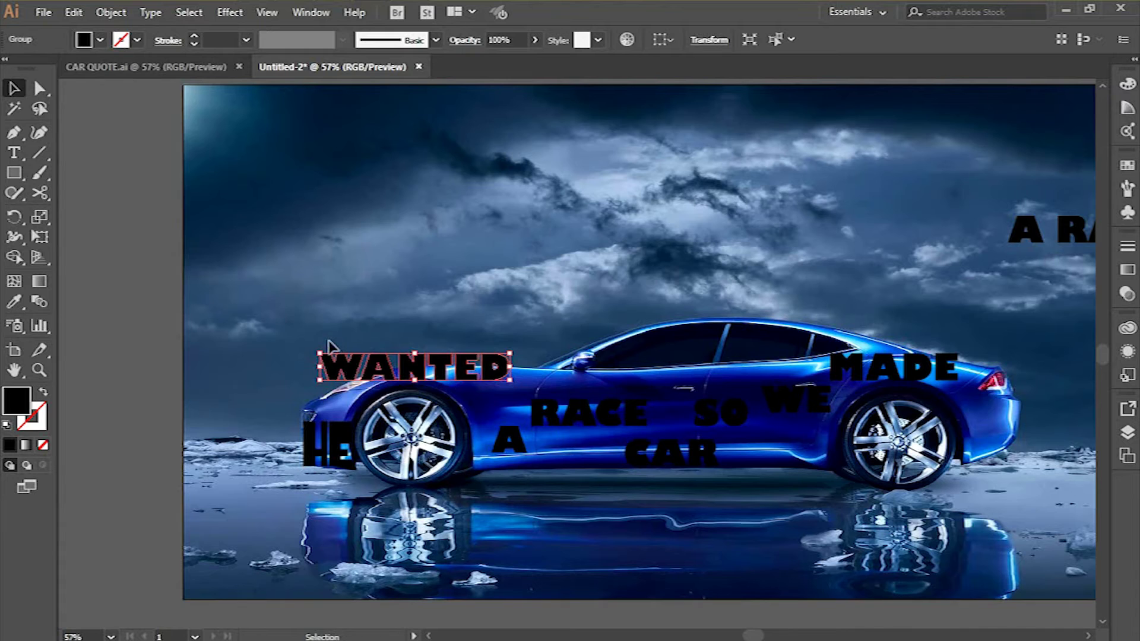
key("alt+ctrl+m")
left_click(578, 377)
Pull the lower mesh corner of HE beside the front wheel slightly down to match the bumper's edge
left_click(351, 467)
left_click_drag(357, 473, 361, 478)
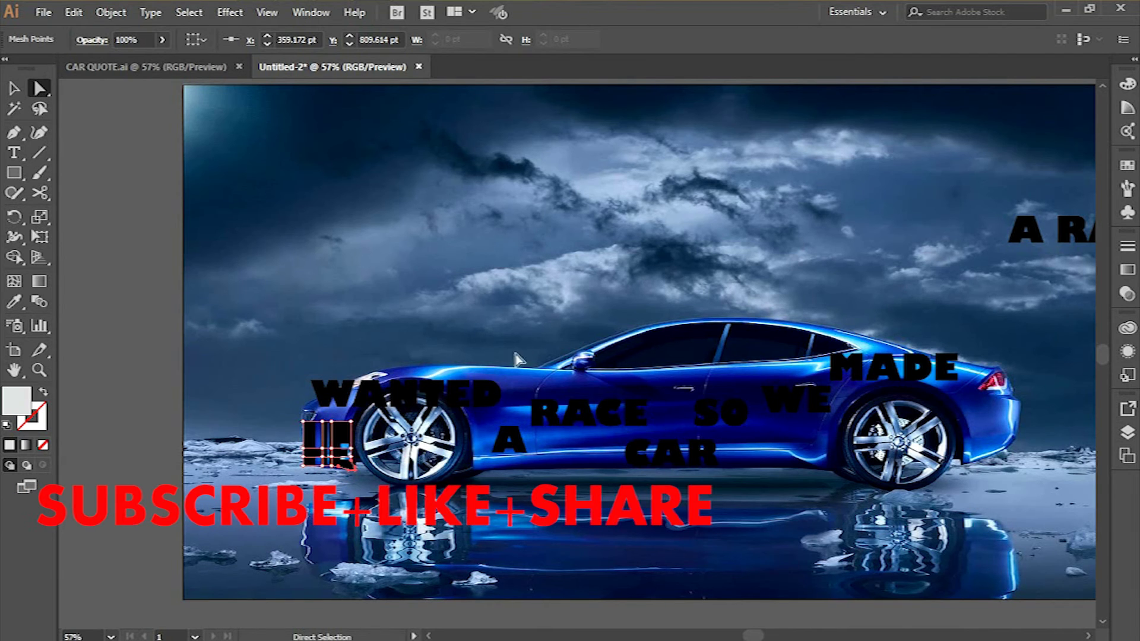
Position WANTED across the hood line above the front wheel and apply an envelope mesh with 3 rows and 3 columns
left_click(15, 89)
left_click_drag(417, 391, 411, 364)
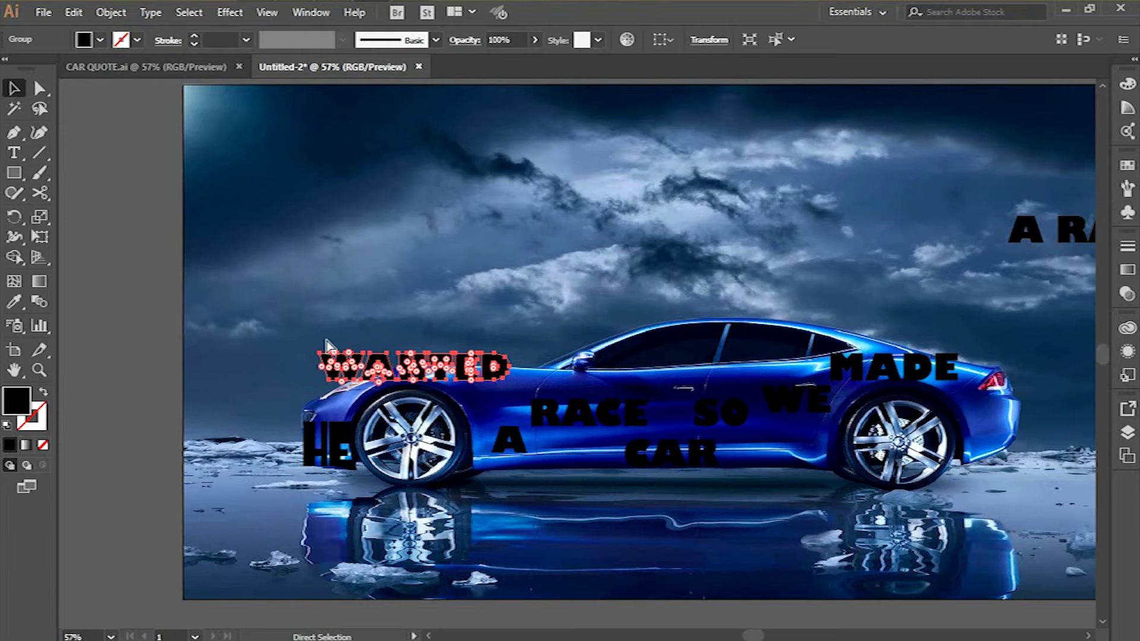
key("ctrl+alt+m")
left_click(570, 375)
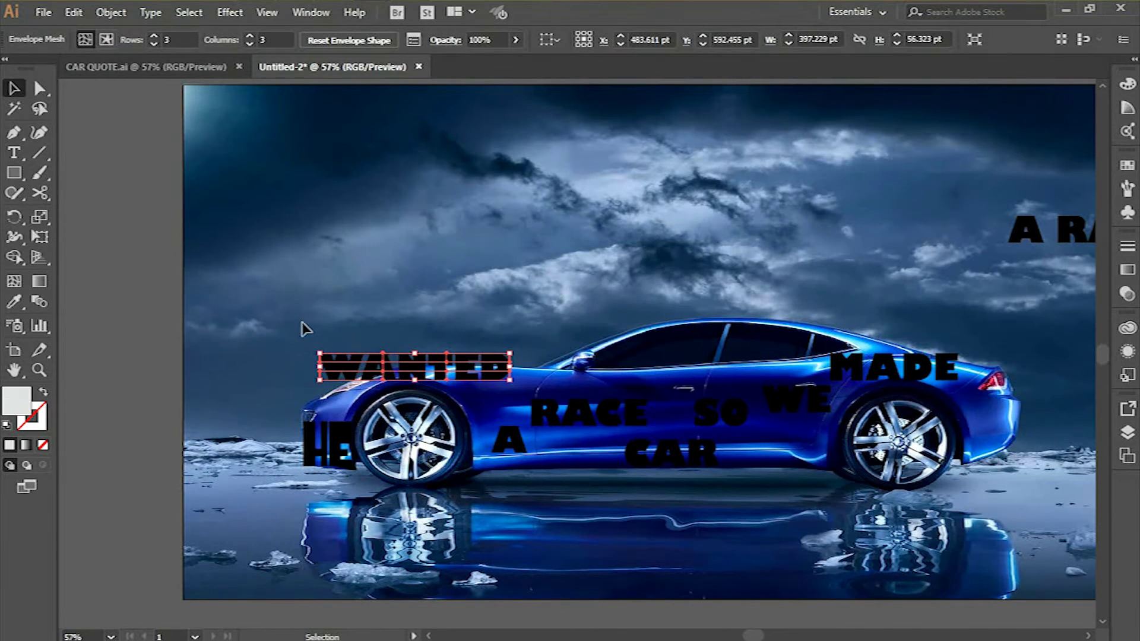
Lower WANTED onto the front fender and bend its mesh along the hood and wheel arch, about 423 pt wide and 95 pt high
left_click_drag(358, 392, 359, 390)
key("a")
left_click_drag(309, 368, 313, 395)
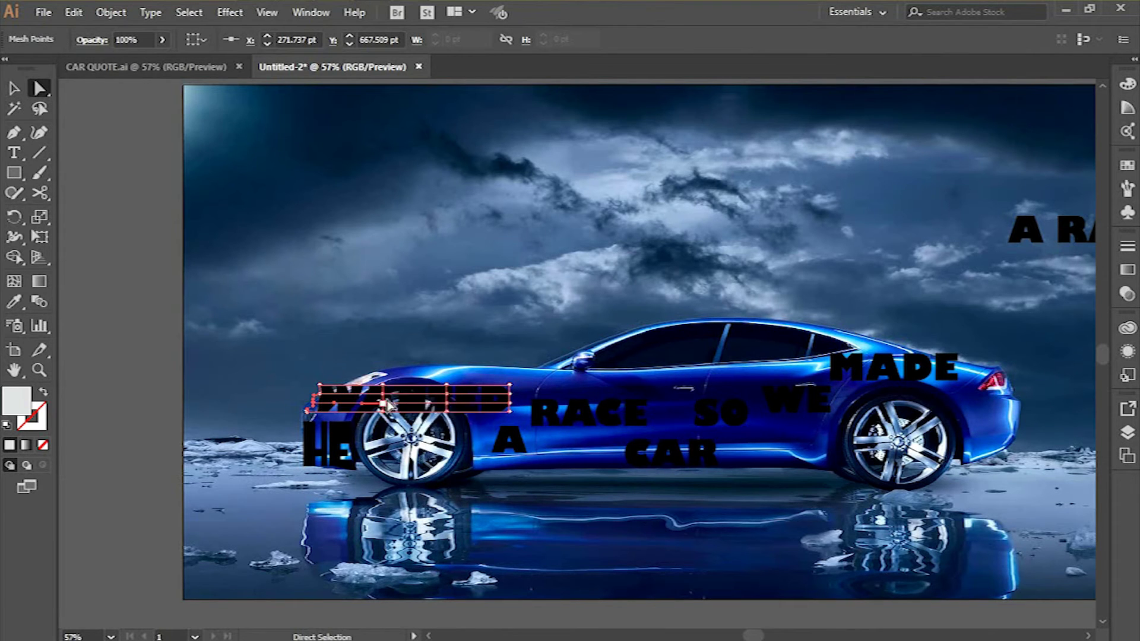
left_click_drag(403, 425, 449, 367)
mouse_move(321, 381)
left_mouse_down()
mouse_move(327, 413)
mouse_move(308, 408)
mouse_move(313, 396)
left_mouse_up()
left_click_drag(404, 424, 449, 360)
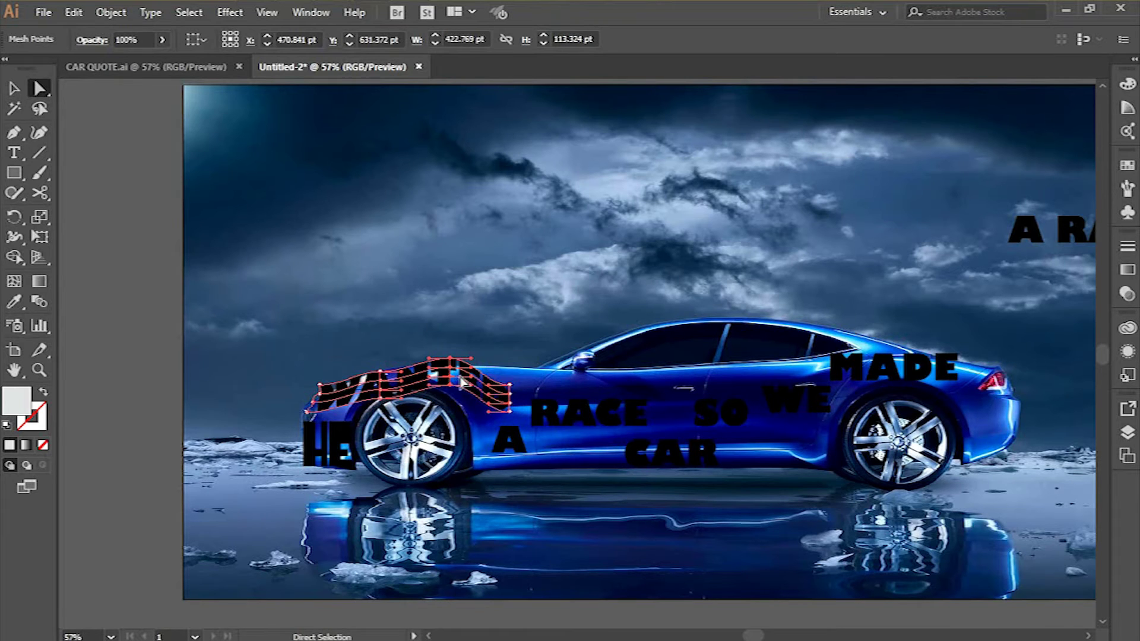
left_click_drag(452, 374, 452, 375)
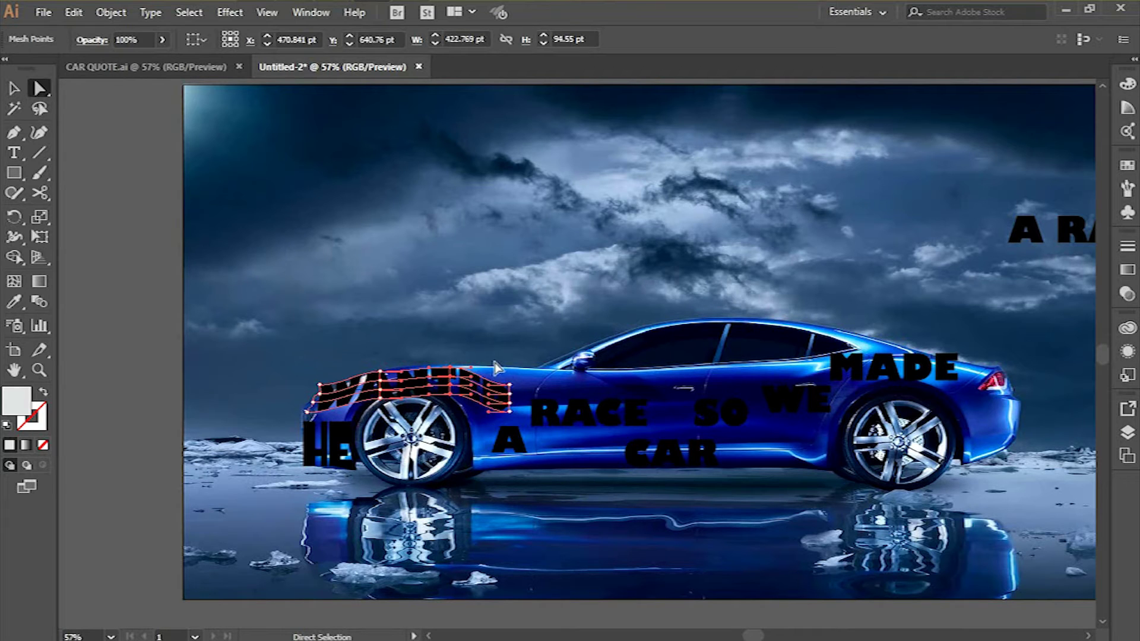
left_click_drag(510, 386, 509, 372)
left_click(518, 409)
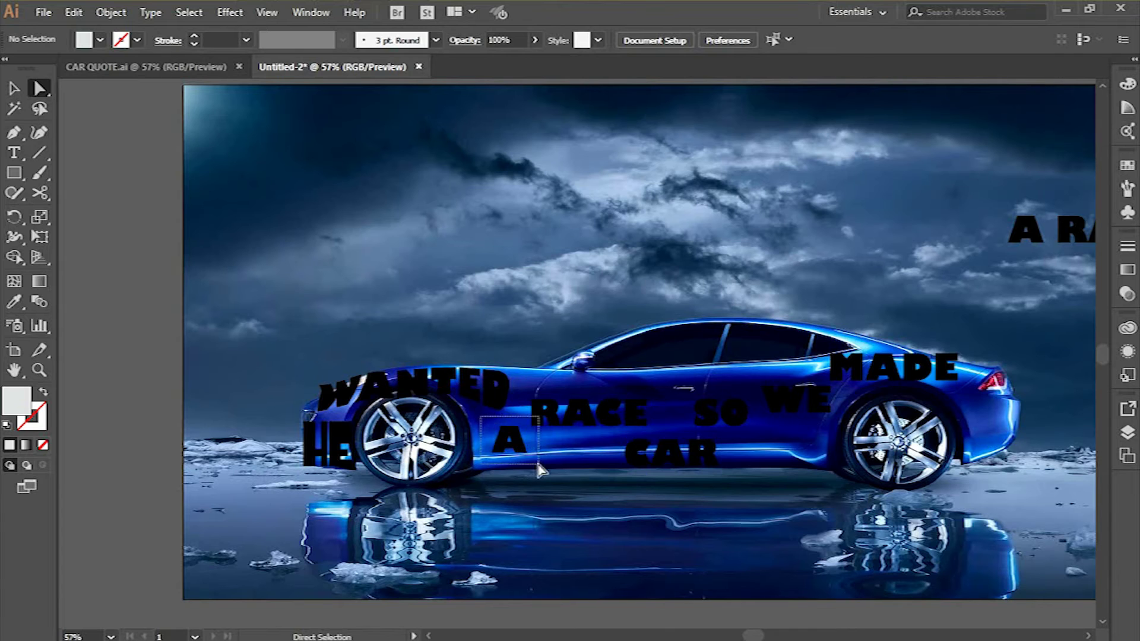
Move the letter A closer to the front wheel, beneath the end of WANTED
left_click_drag(537, 463, 538, 463)
left_click_drag(485, 417, 502, 433)
key("v")
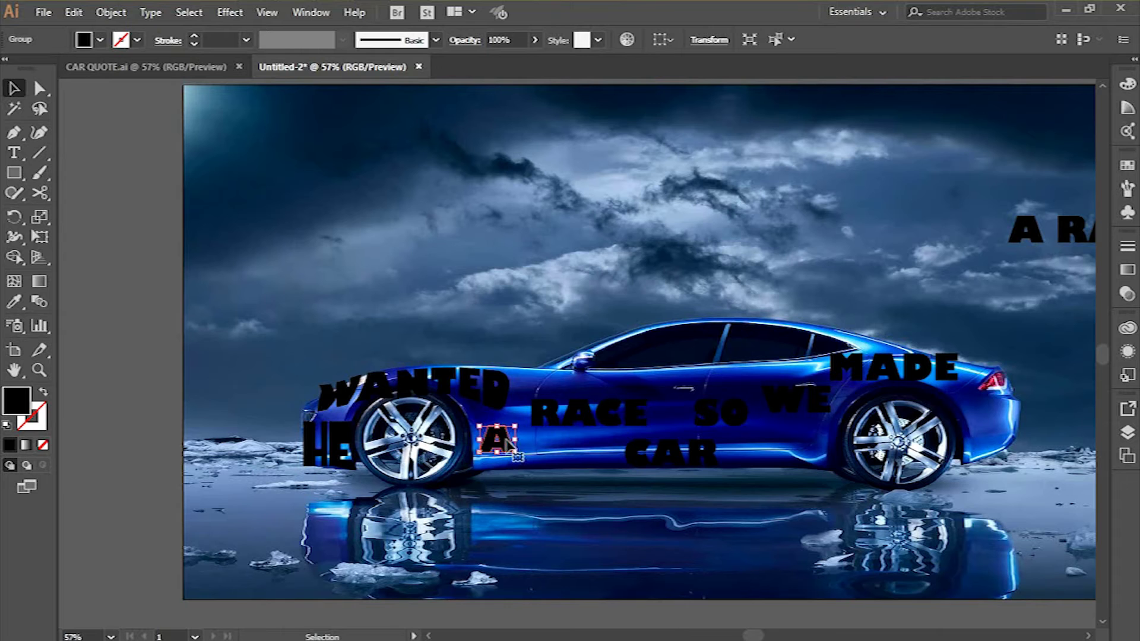
Try an envelope mesh with 3 rows and 3 columns on A, stretching it to about 88 pt wide and 122 pt high
key("ctrl+alt+m")
key("Return")
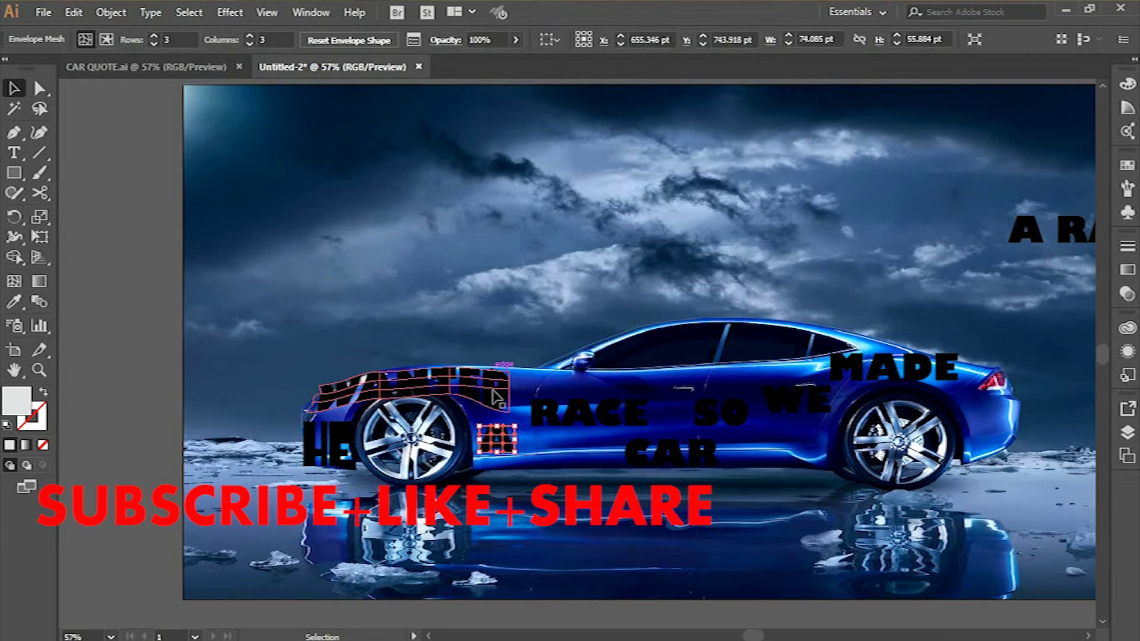
key("a")
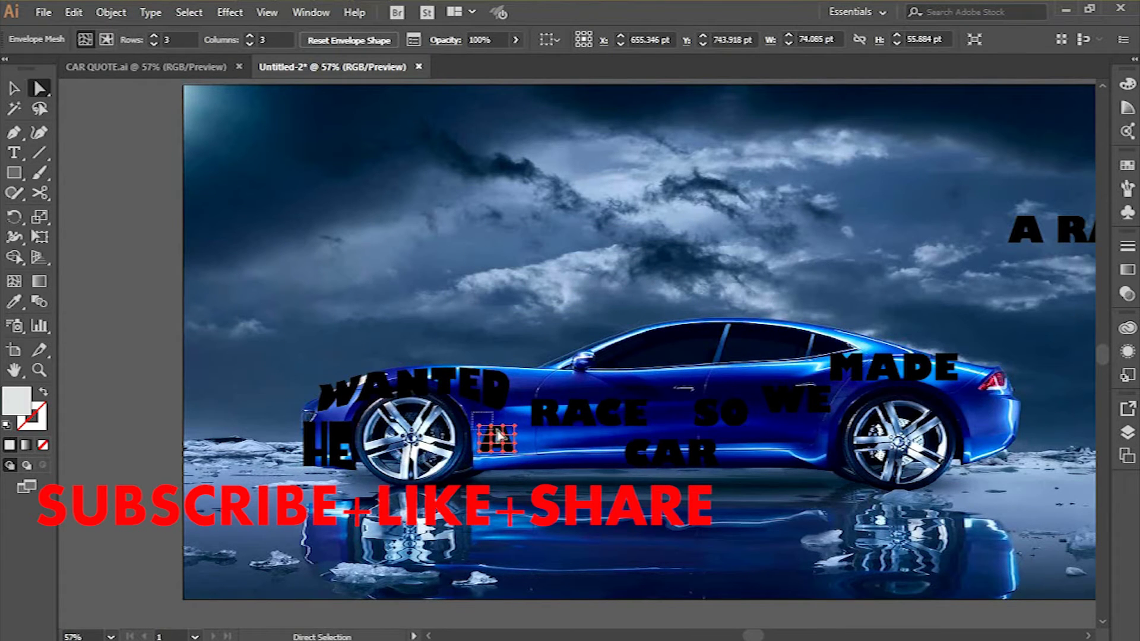
left_click(502, 428)
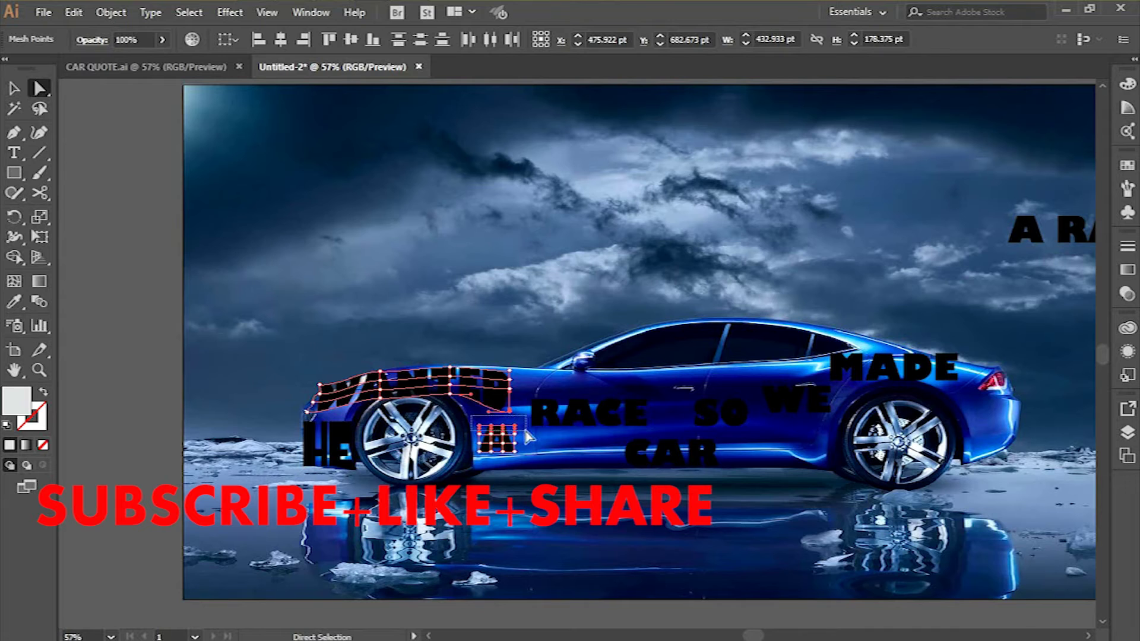
left_click_drag(526, 431, 502, 412)
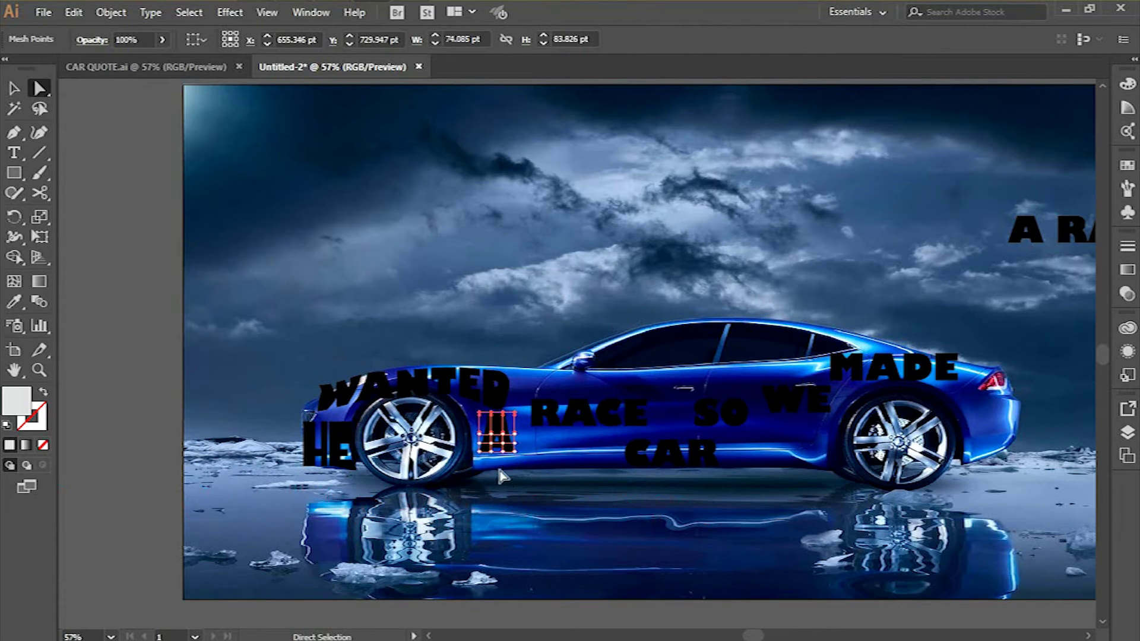
left_click_drag(538, 467, 538, 467)
mouse_move(504, 450)
left_mouse_down()
mouse_move(508, 472)
mouse_move(496, 469)
left_mouse_up()
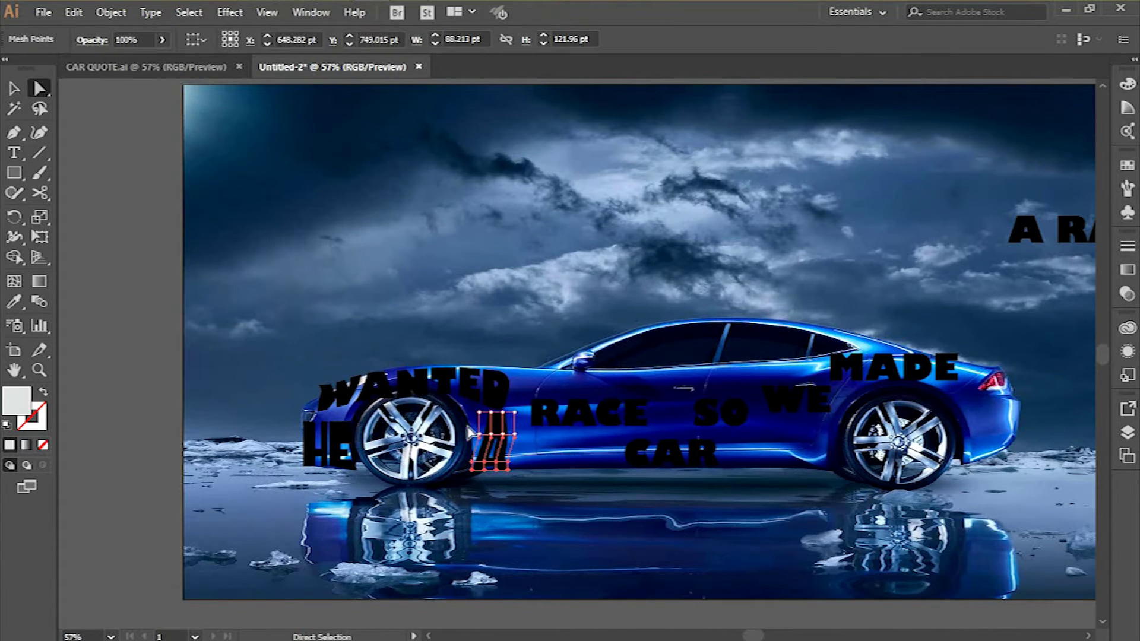
left_click_drag(532, 442, 533, 443)
Undo the stretching of A and its envelope mesh
key("ctrl+z")
key("ctrl+z")
key("ctrl+z")
Apply an envelope mesh with 3 rows and 3 columns to the letter A behind the front wheel
key("v")
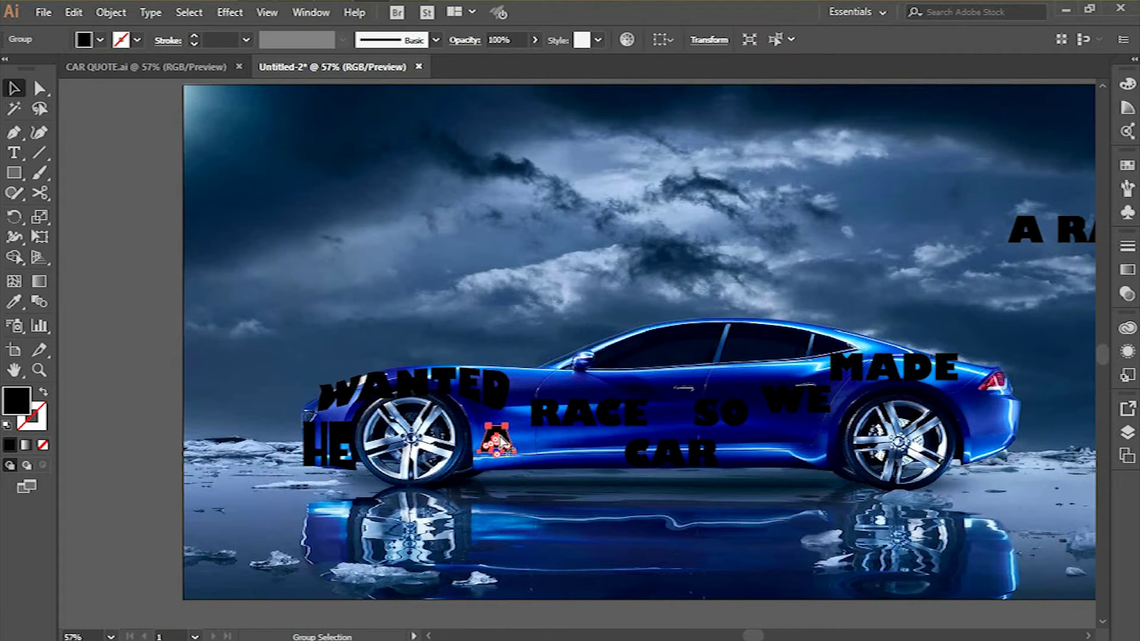
key("alt+ctrl+m")
key("Return")
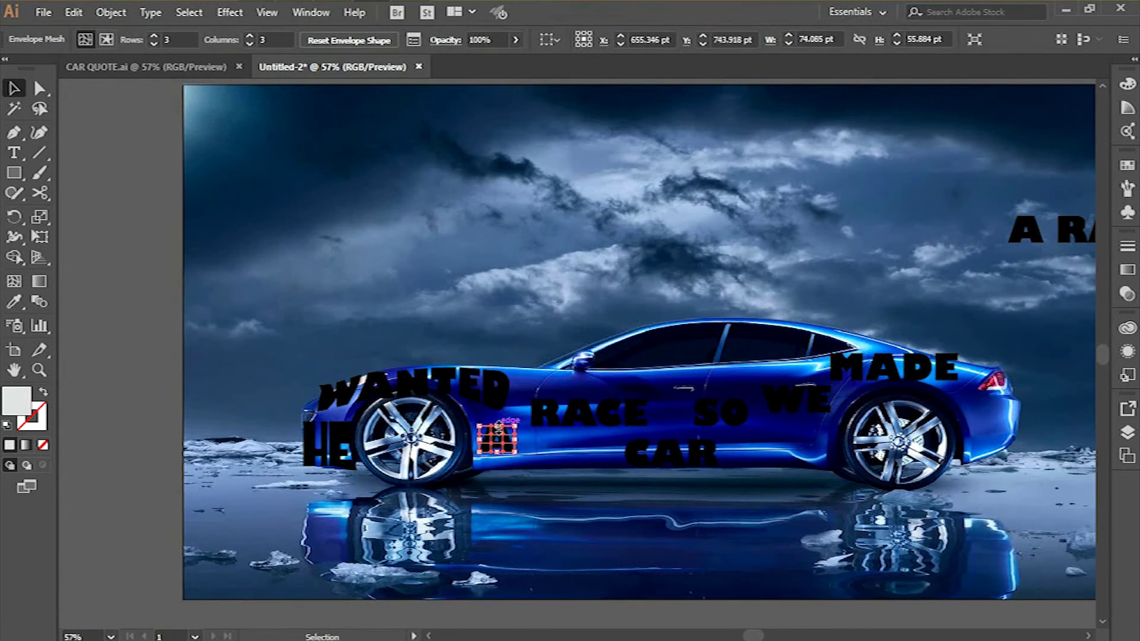
Stretch A's mesh up toward WANTED and down to the sill, about 88 pt wide and 122 pt high, slanting it along the wheel
key("a")
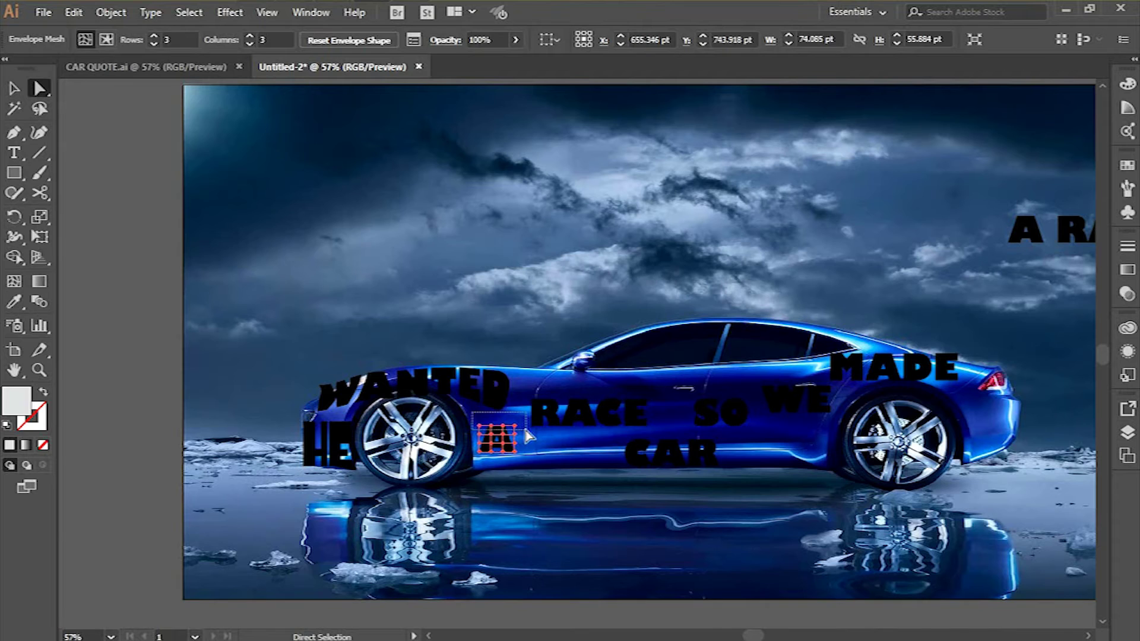
left_click(503, 437)
left_click_drag(526, 431, 515, 412)
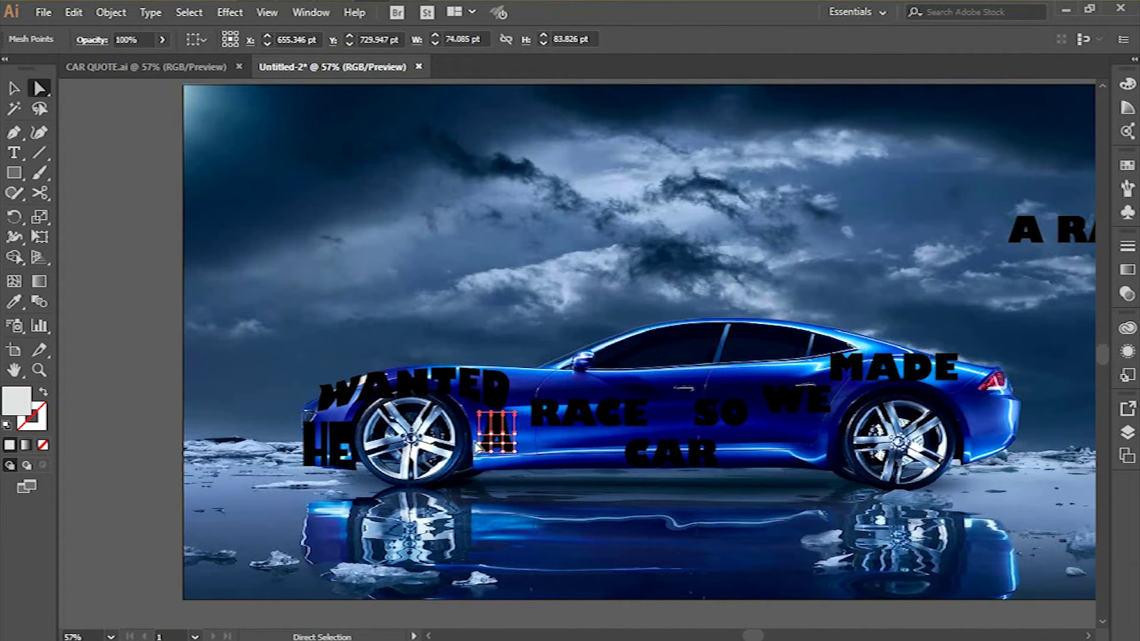
left_click_drag(502, 451, 498, 473)
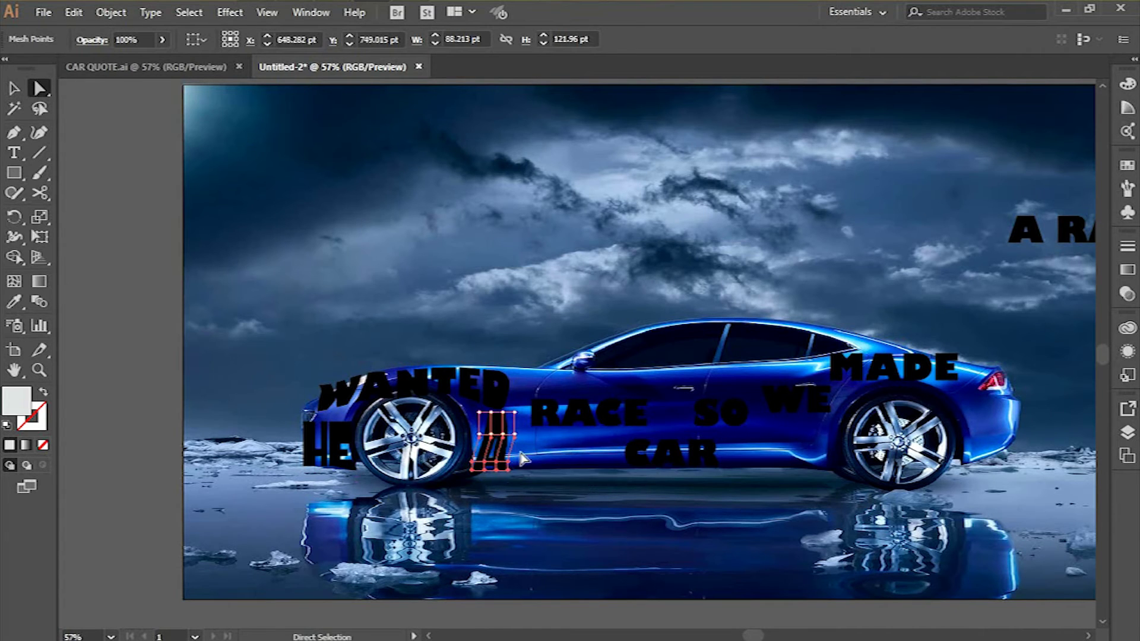
left_click_drag(532, 441, 496, 435)
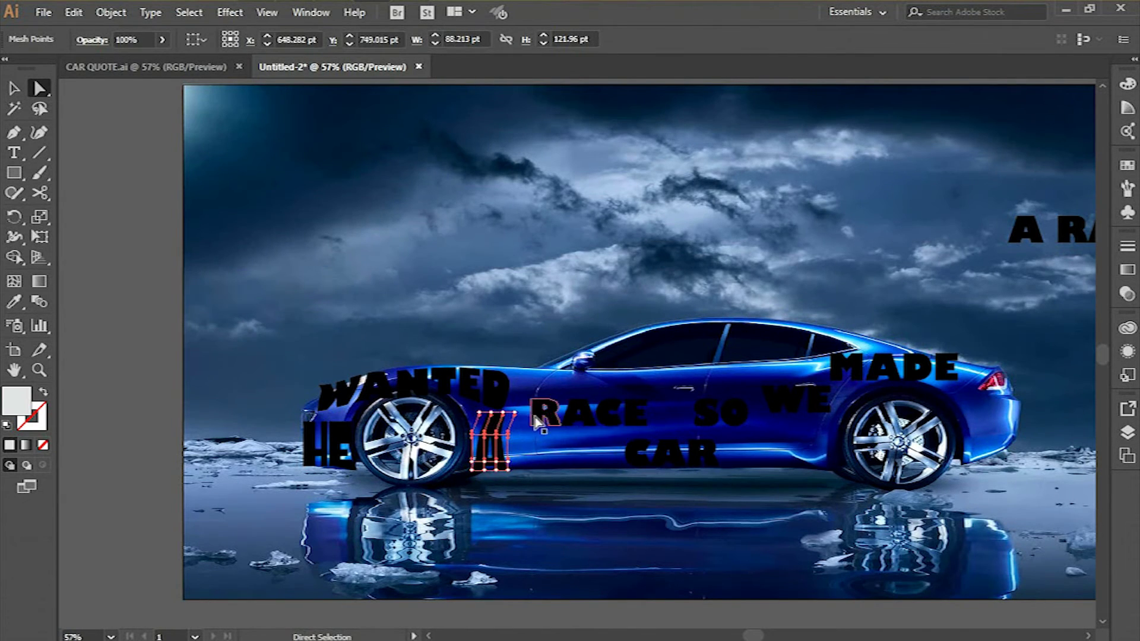
Move CAR down below the car's sill to free the door area, and select RACE
key("v")
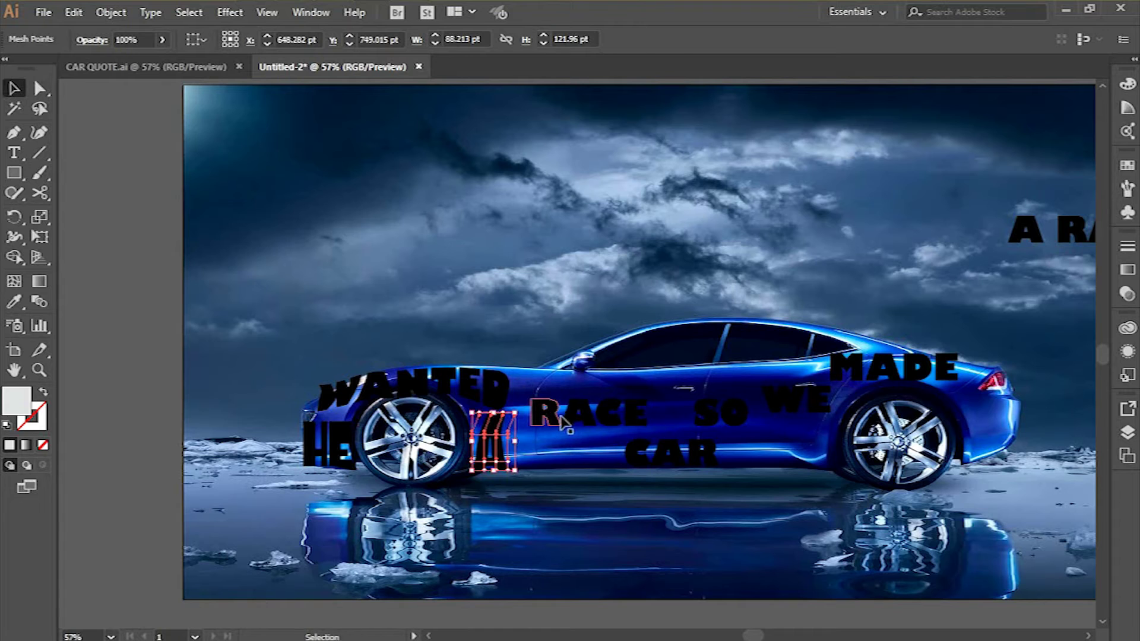
left_click(561, 418)
left_click(682, 466)
left_click_drag(685, 469, 763, 512)
left_click(573, 422)
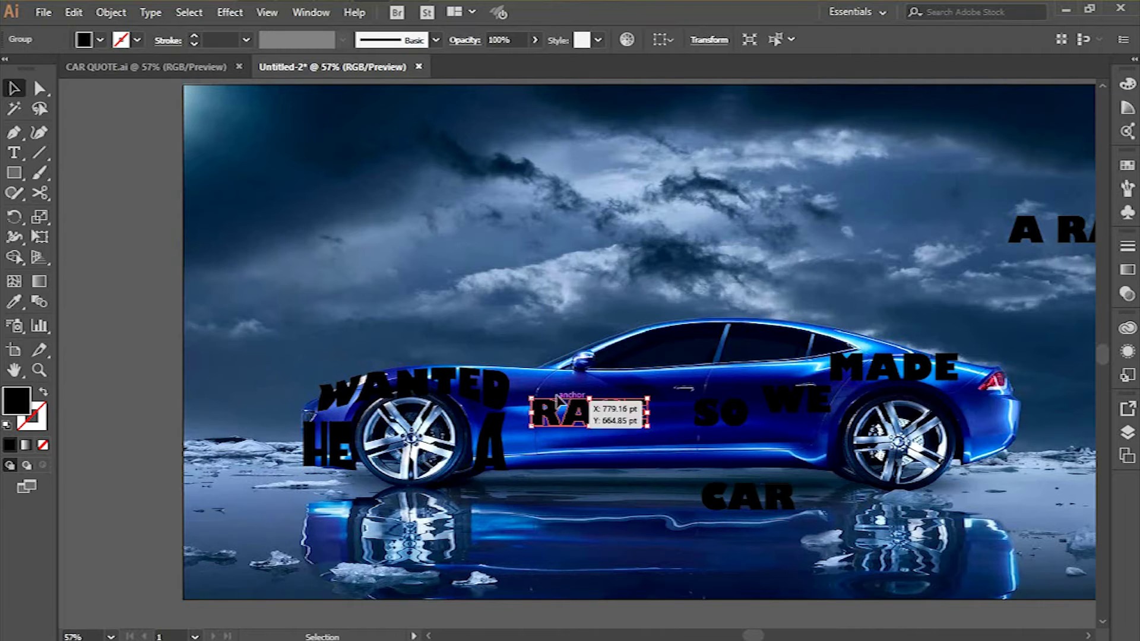
Try an envelope mesh with 3 rows and 3 columns on RACE, enlarging it to about 277 pt wide and 184 pt high
key("ctrl+alt+m")
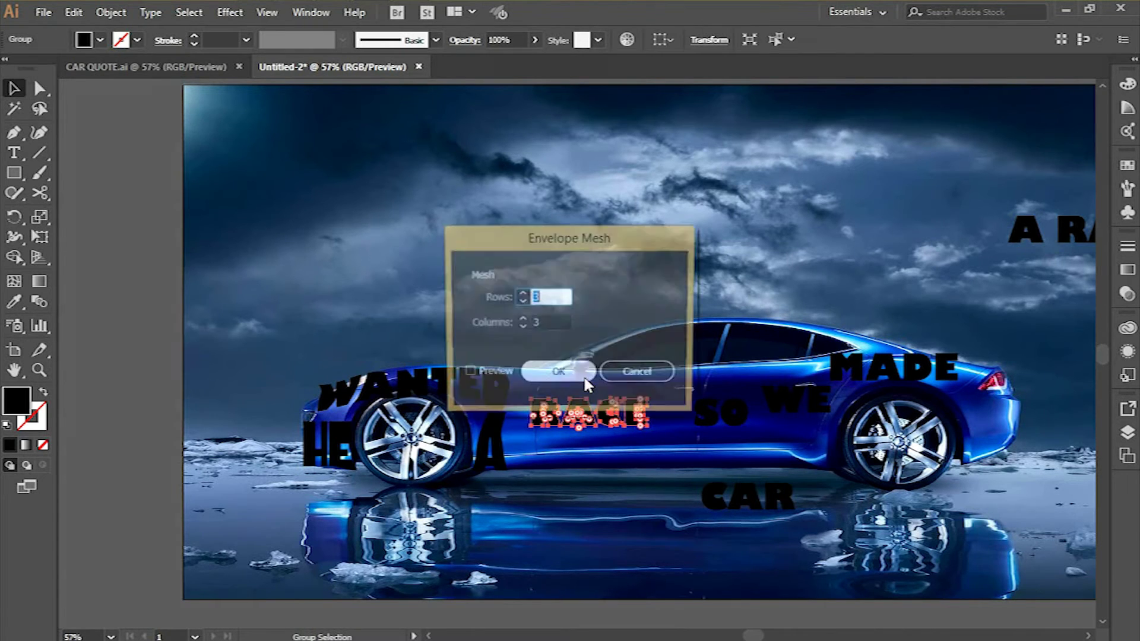
left_click(561, 374)
left_click_drag(589, 398, 589, 374)
left_click_drag(589, 426, 589, 462)
left_click_drag(530, 417, 514, 417)
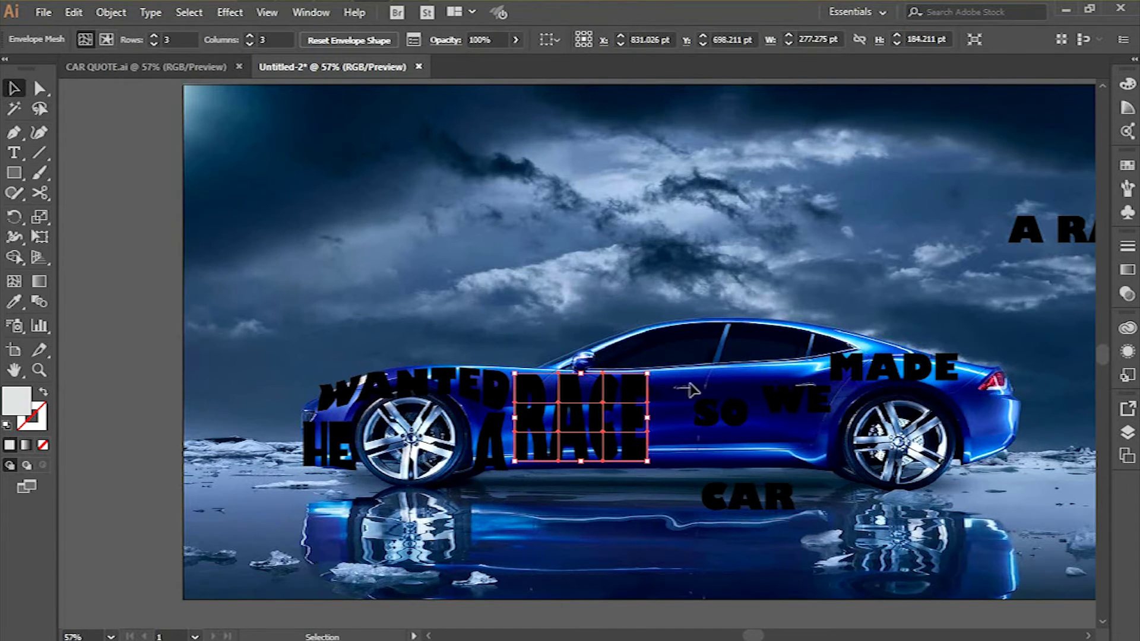
Try placing SO beside RACE with a 3-row, 3-column envelope mesh and extending it upward
left_click_drag(708, 424, 677, 400)
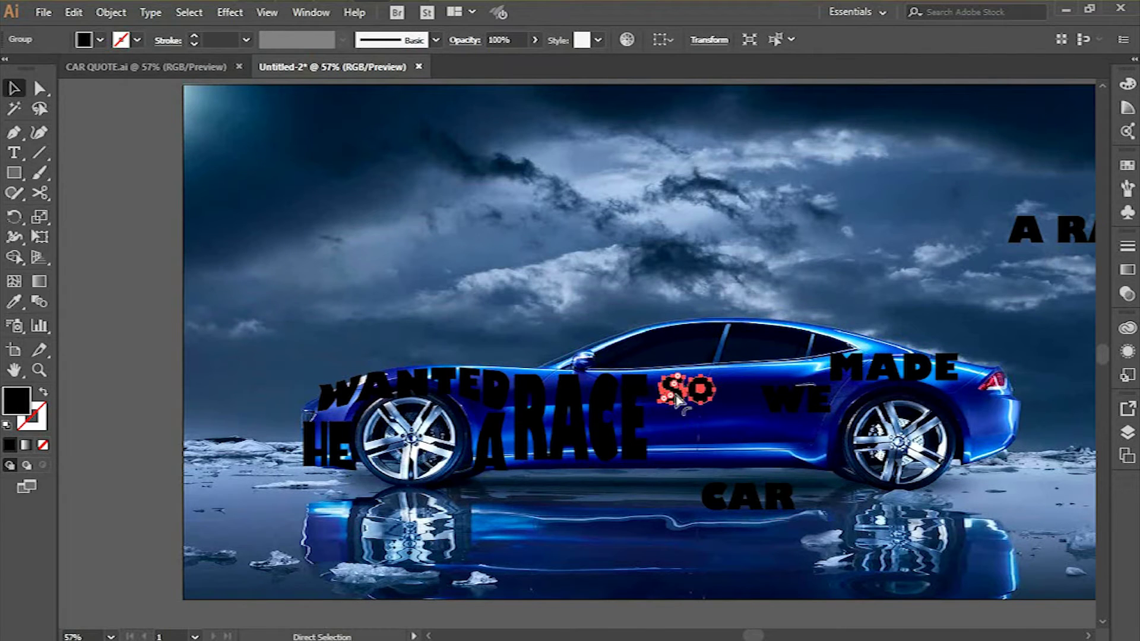
key("ctrl+alt+m")
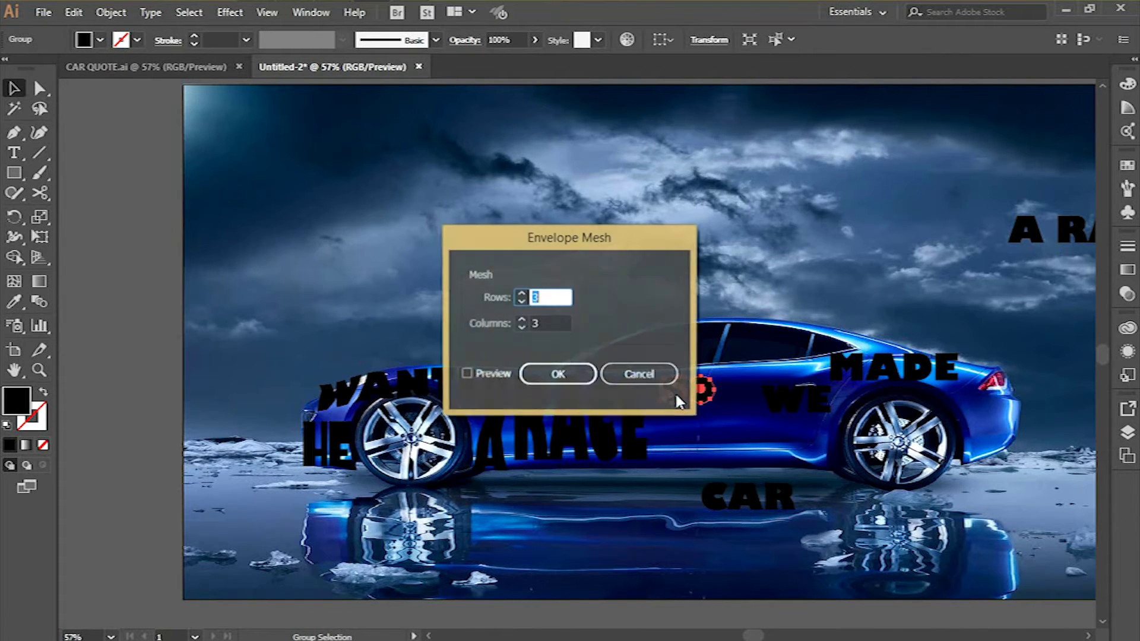
key("Return")
left_click_drag(687, 375, 688, 367)
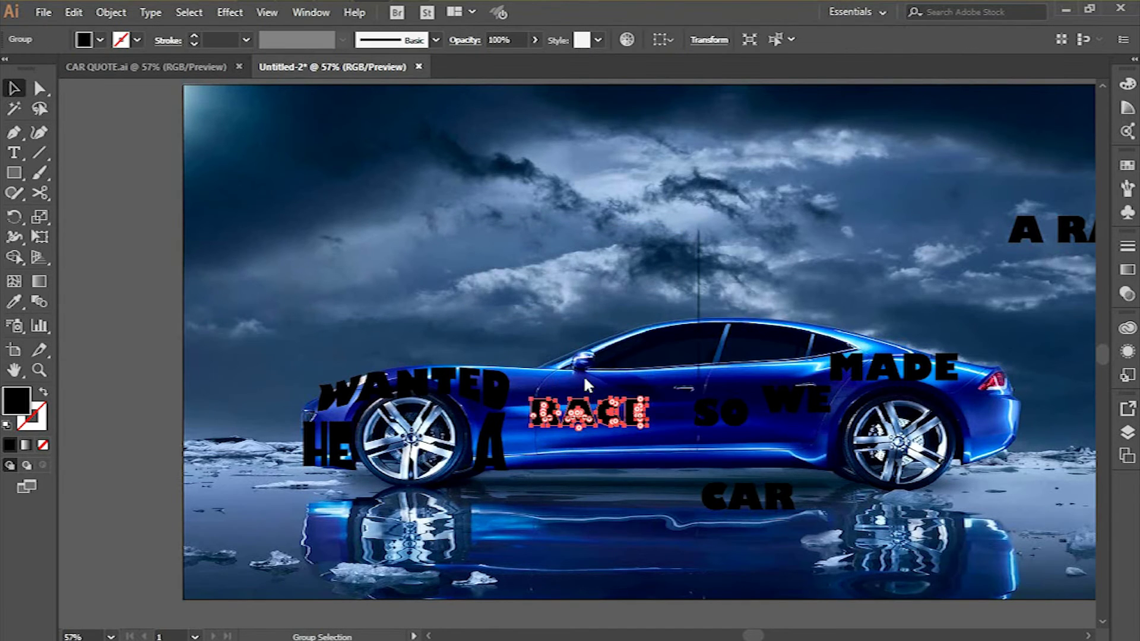
Apply a 3-row, 3-column envelope mesh to RACE and enlarge it over the front door to about 277 pt wide and 184 pt high
key("ctrl+alt+m")
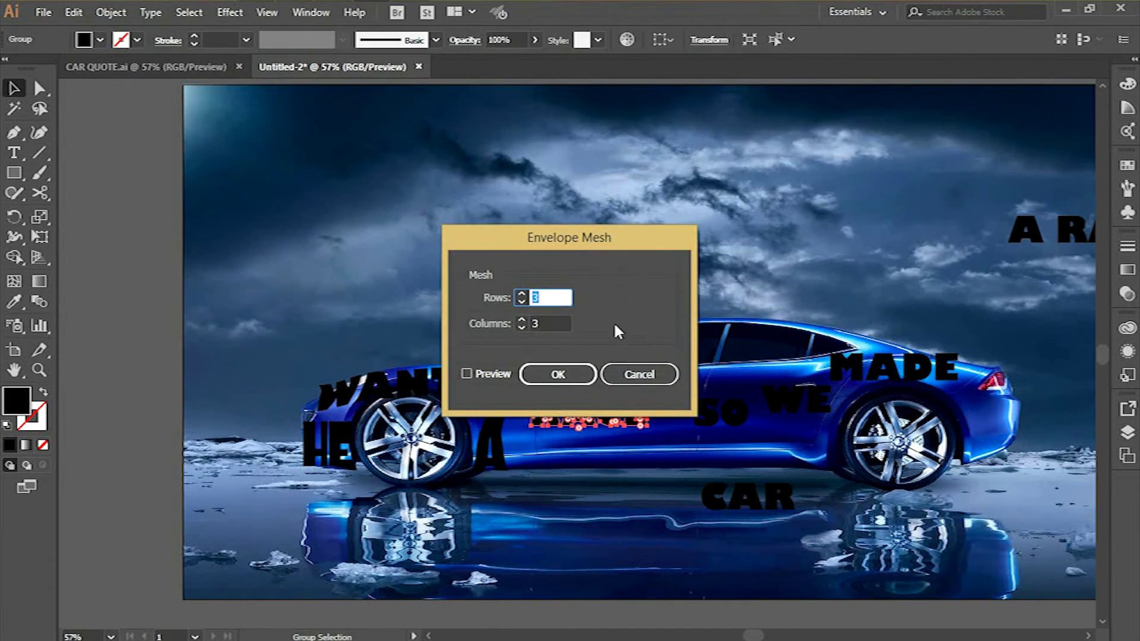
left_click(560, 374)
left_click_drag(588, 377, 588, 373)
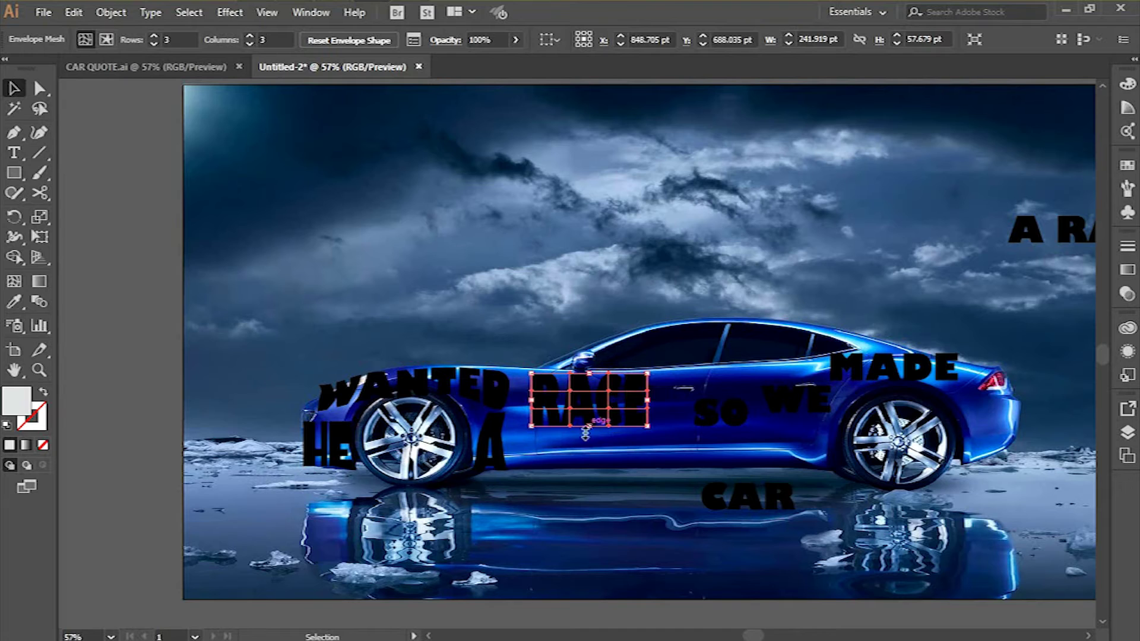
left_click_drag(589, 425, 589, 460)
left_click_drag(531, 417, 514, 417)
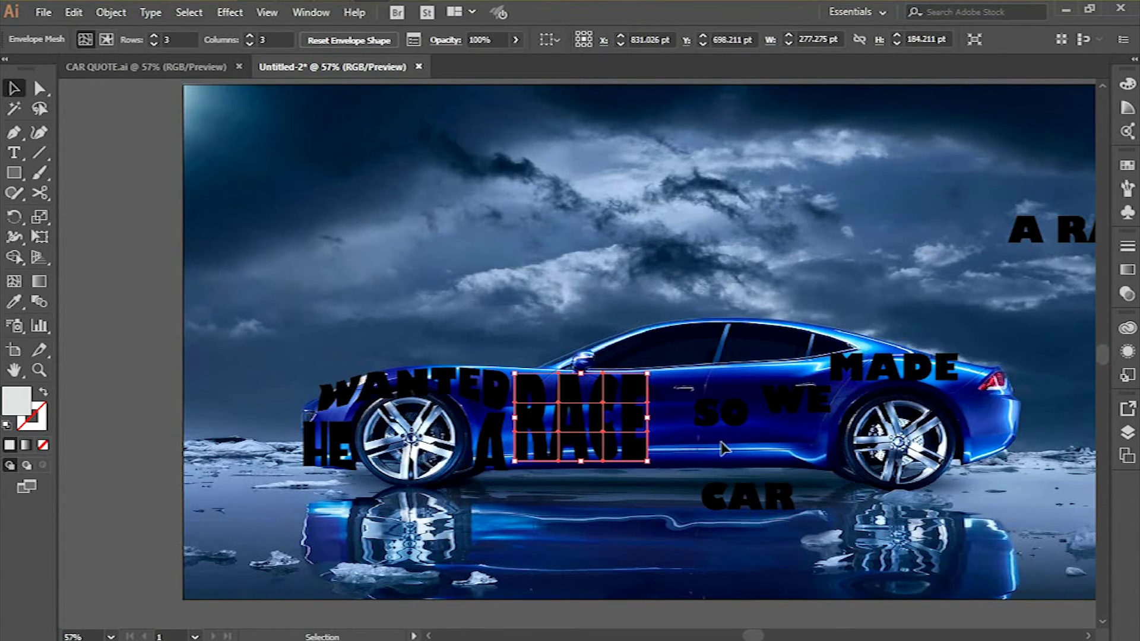
Place SO beside RACE under the window line and stretch it taller with a 3-row, 3-column envelope mesh
left_click_drag(727, 422, 677, 403)
key("a")
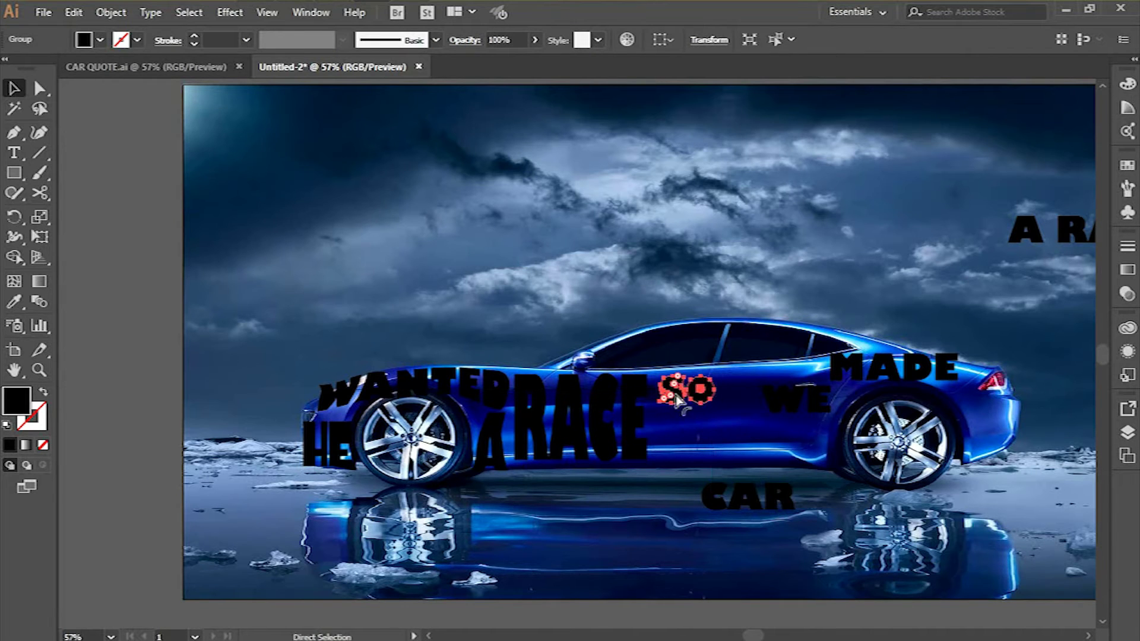
key("ctrl+alt+m")
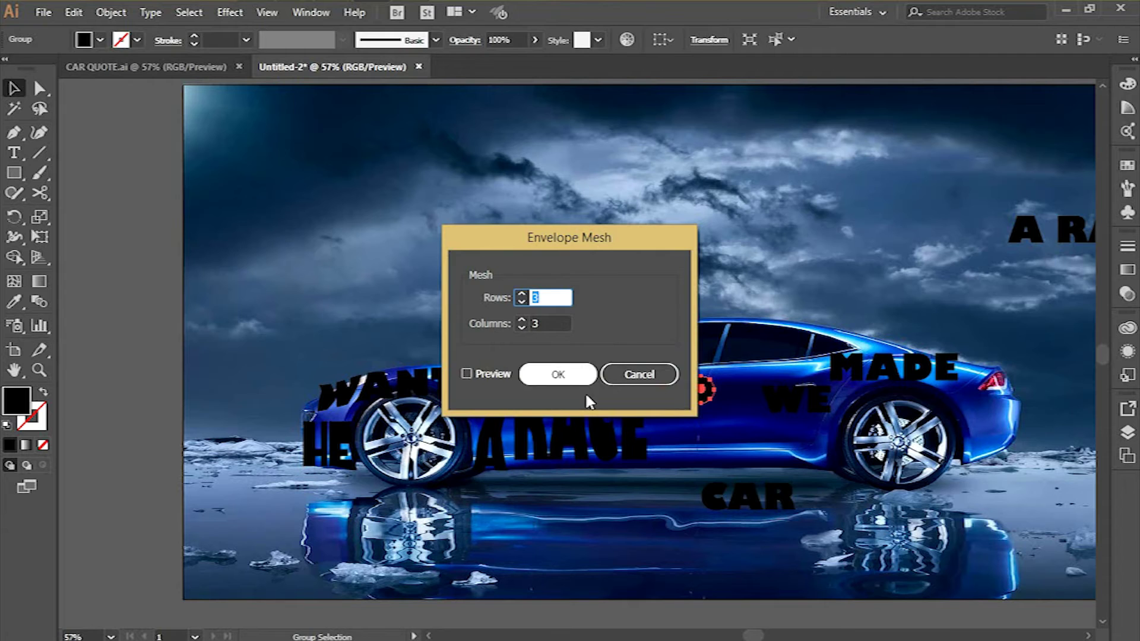
left_click(569, 374)
left_click_drag(686, 375, 686, 366)
left_click_drag(686, 405, 725, 510)
Shift WE slightly toward SO, and place CAR directly beneath SO, scaled taller to reach the sill
left_click(814, 411)
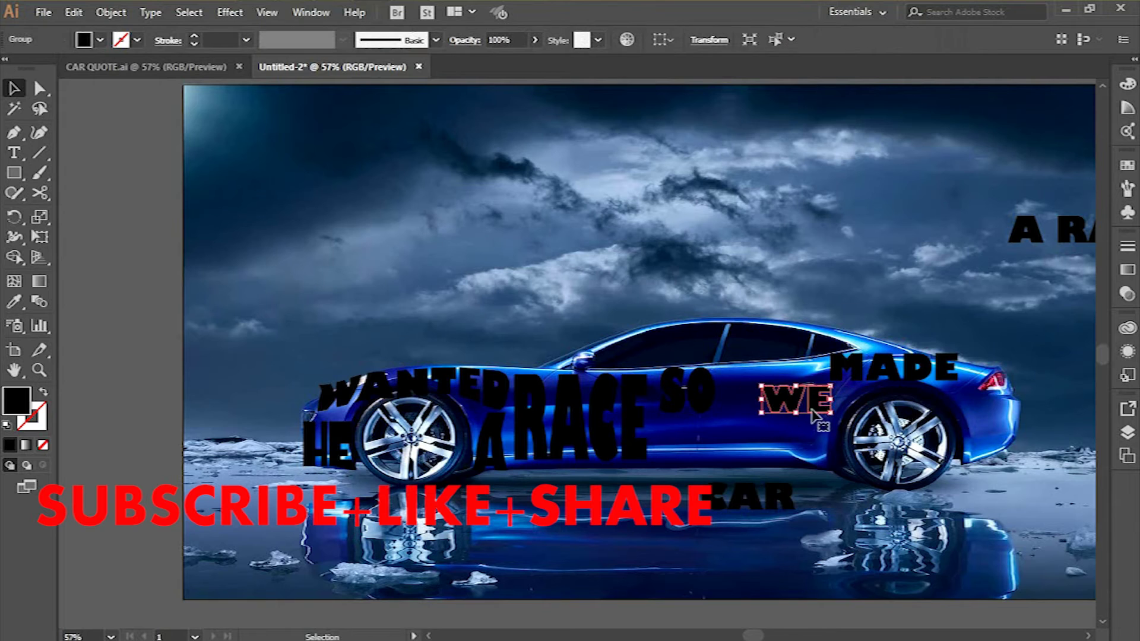
mouse_move(802, 413)
left_mouse_down()
mouse_move(738, 446)
mouse_move(806, 409)
left_mouse_up()
left_click(754, 499)
left_click_drag(750, 498, 706, 462)
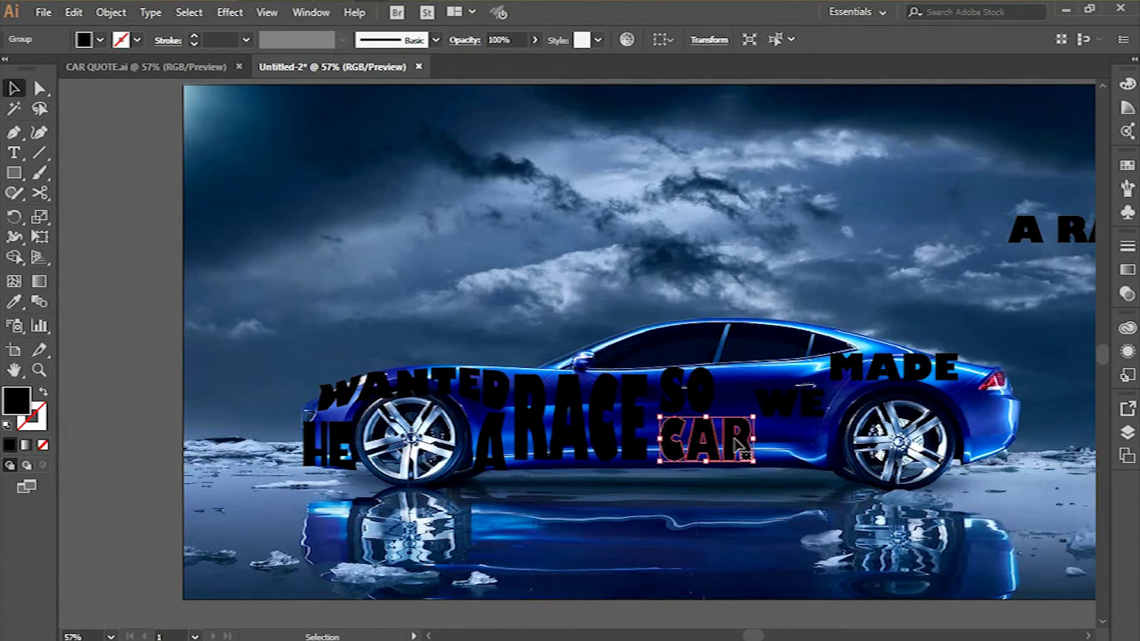
Enlarge WE beside SO to about 209 pt wide and 103 pt high and apply a 3-row, 3-column envelope mesh
left_click(785, 412)
left_click_drag(786, 392, 723, 391)
key("a")
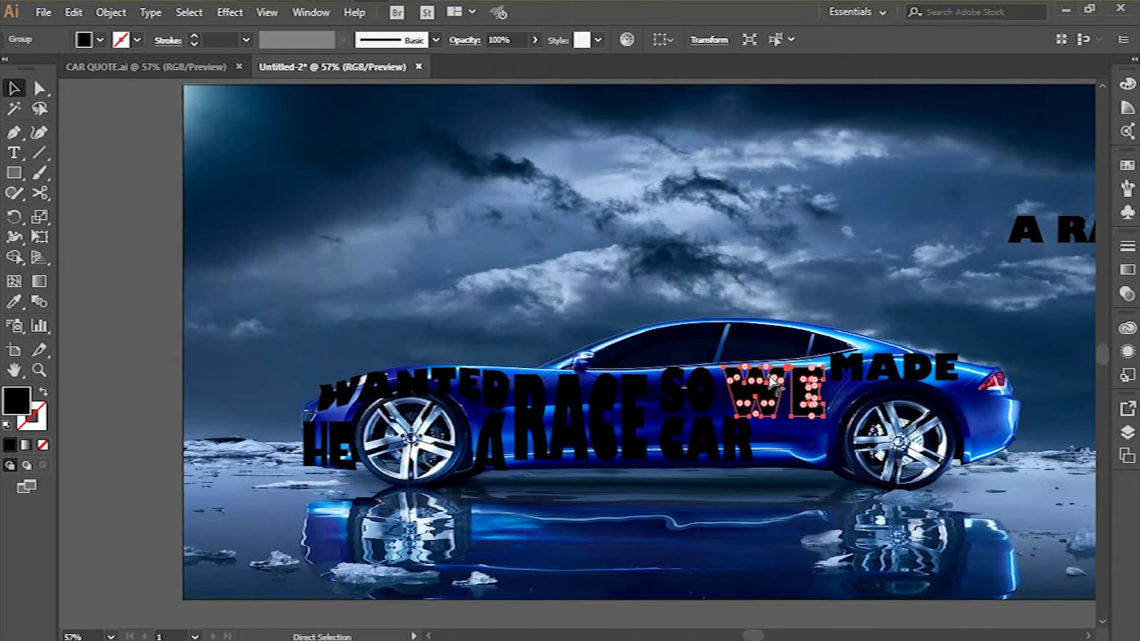
key("ctrl+alt+m")
key("Return")
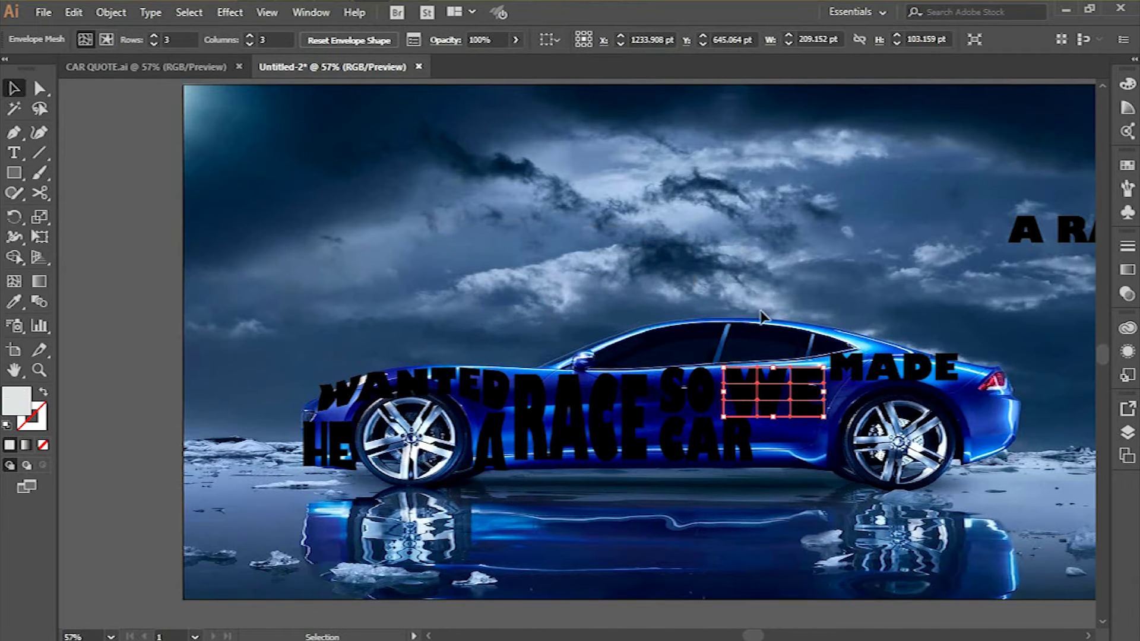
Pull the upper-right mesh corner of WE up toward the window line
key("a")
mouse_move(822, 371)
left_mouse_down()
mouse_move(833, 366)
mouse_move(824, 354)
left_mouse_up()
left_click(824, 363)
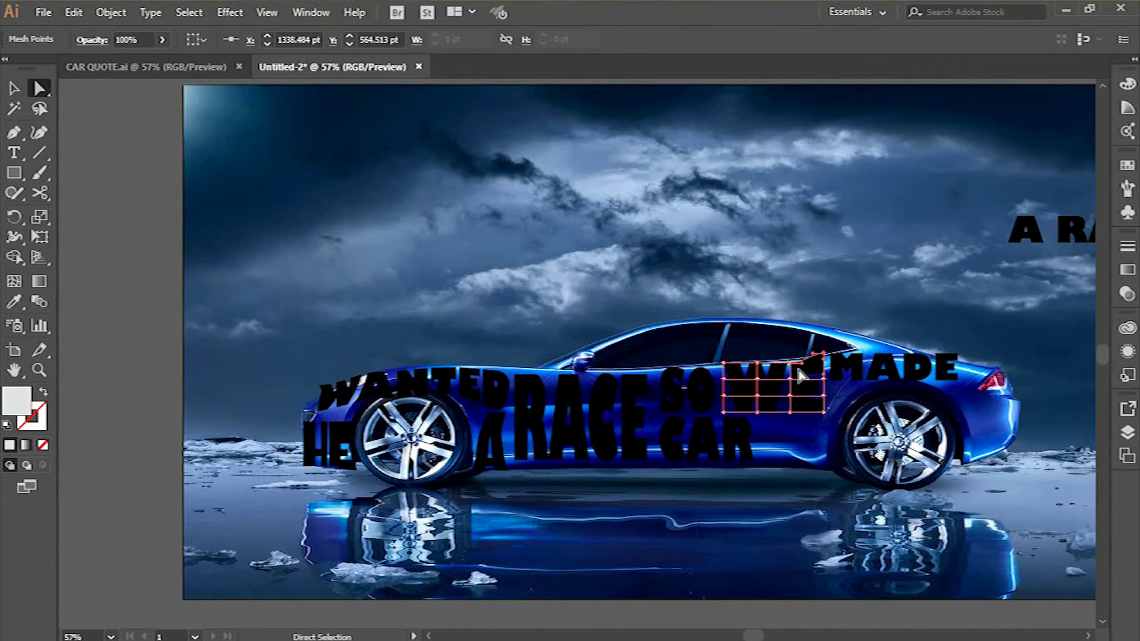
Fit WE beside SO at about 209 pt wide with a 3-row, 3-column envelope mesh and raise its upper-right mesh corner to the window line
key("v")
left_click(738, 458)
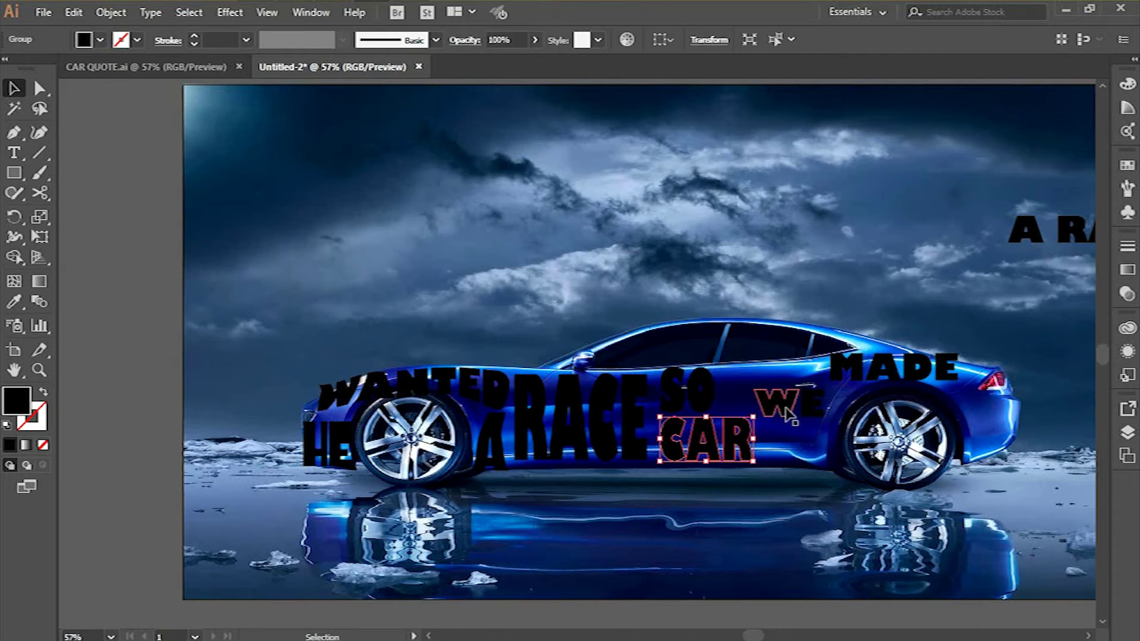
left_click(787, 410)
left_click_drag(785, 389, 723, 392)
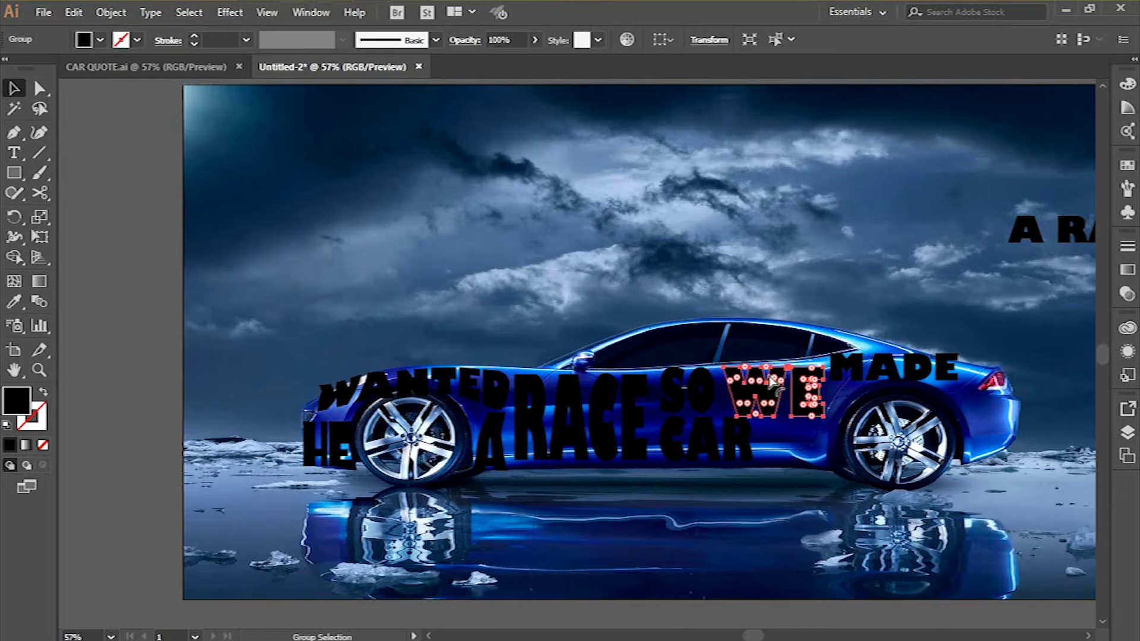
key("ctrl+alt+m")
key("Return")
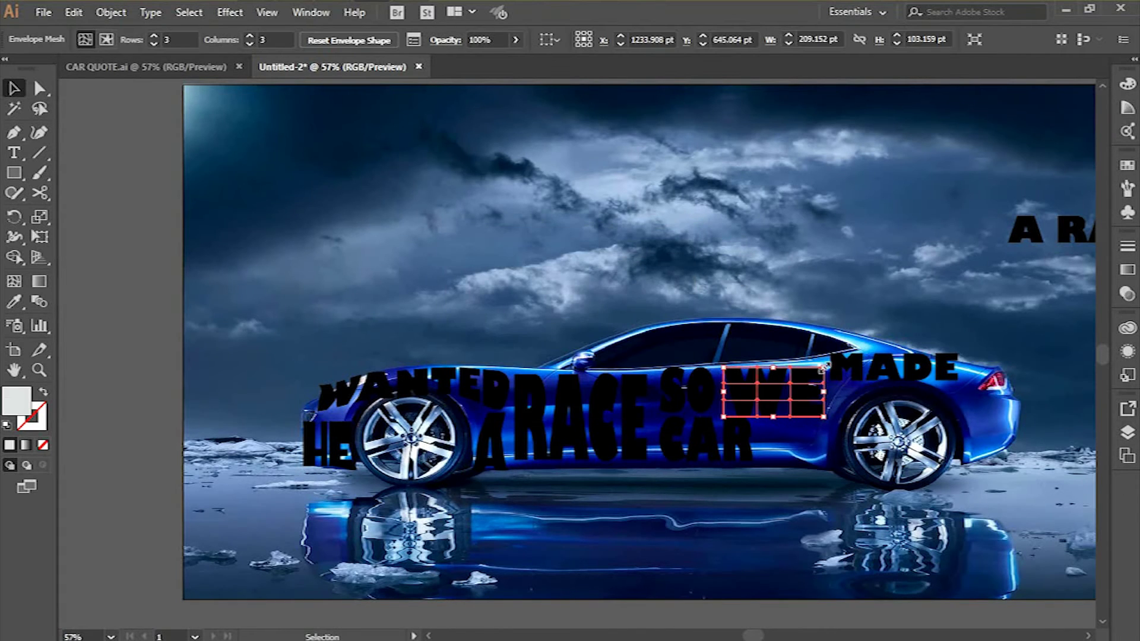
key("a")
left_click_drag(823, 373, 822, 355)
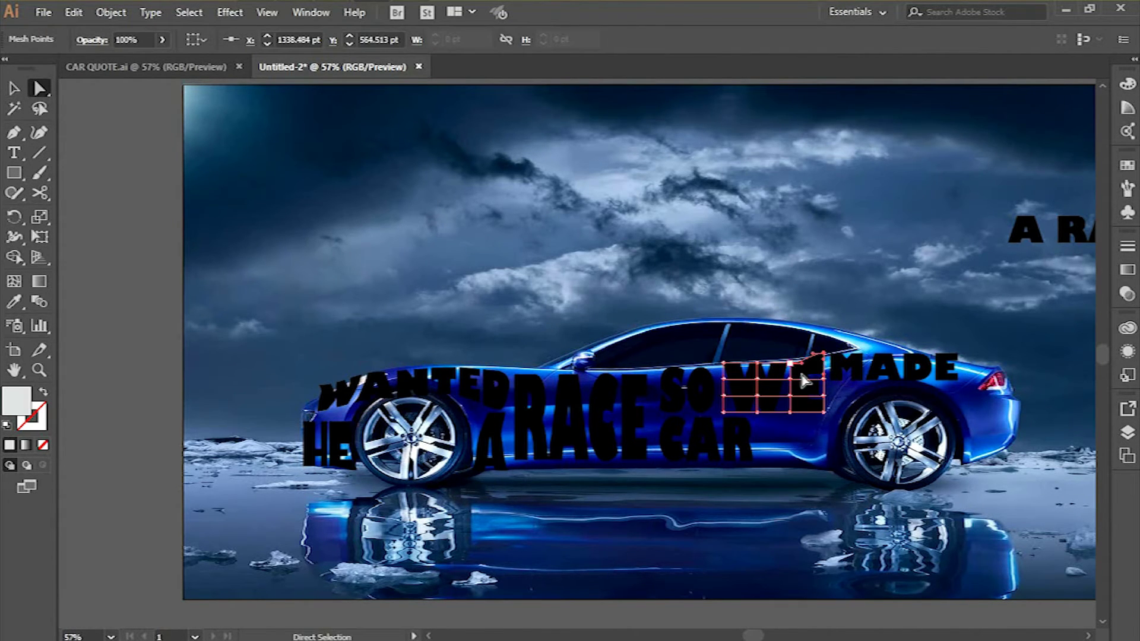
Move MADE off the car body into the sky above the rear window
left_click(884, 373)
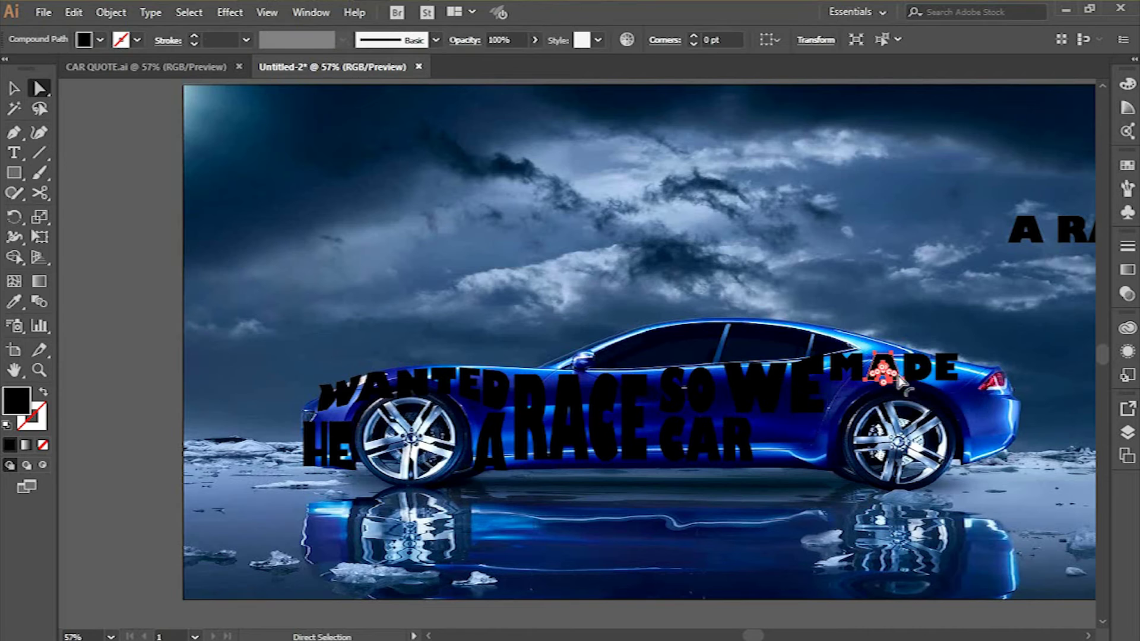
key("v")
left_click(916, 370)
left_click_drag(915, 369, 872, 258)
Place WE beside CAR in front of the rear wheel and MADE beside SO under the window line
left_click(805, 398)
left_click_drag(804, 399, 843, 409)
key("a")
left_click(827, 265)
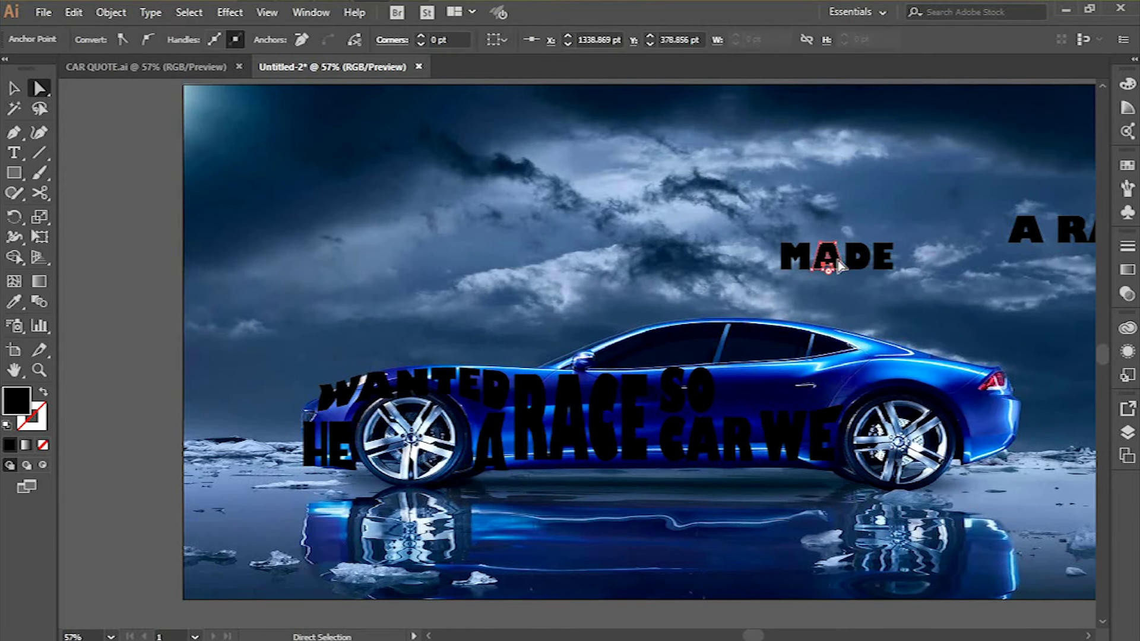
key("v")
left_click_drag(864, 264, 800, 383)
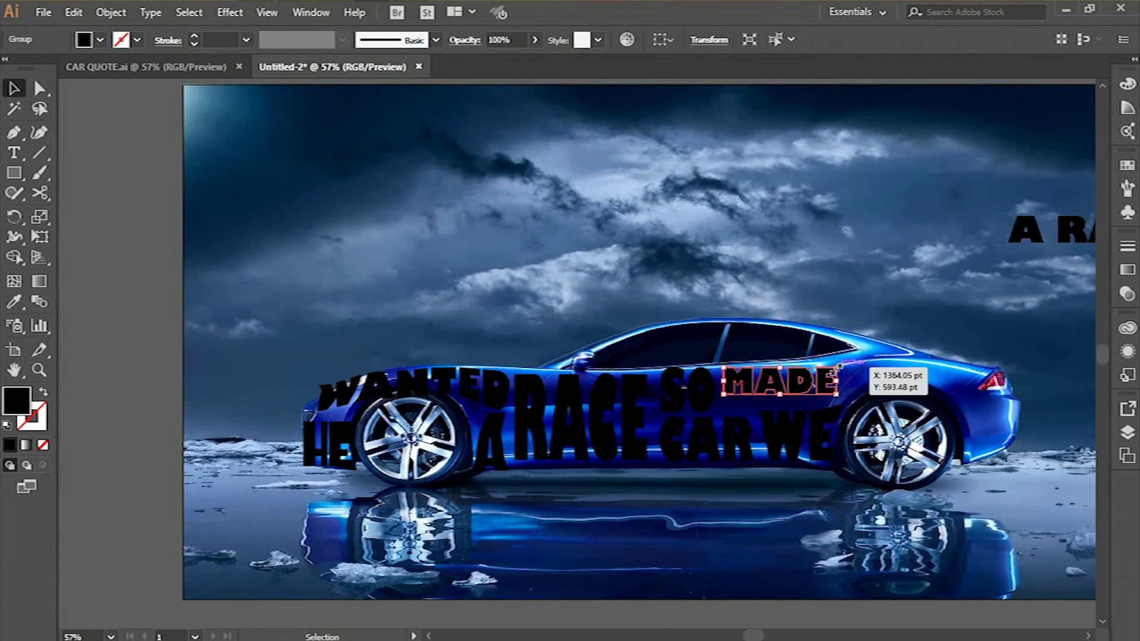
key("a")
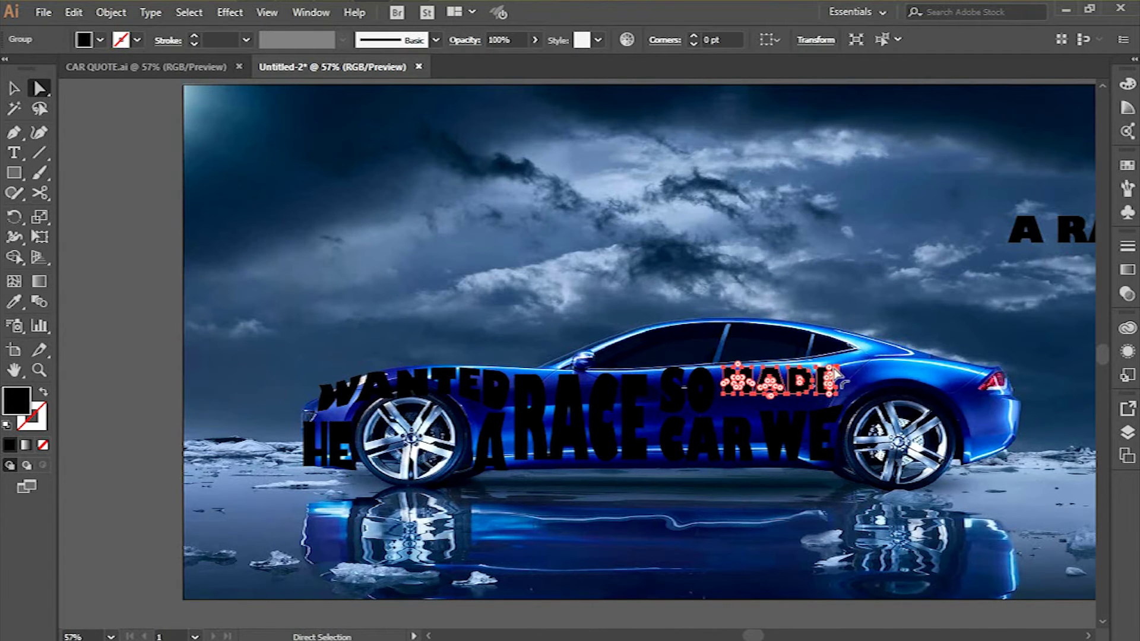
Move WE down between CAR and the rear wheel, and fit MADE into the space above it next to SO
key("v")
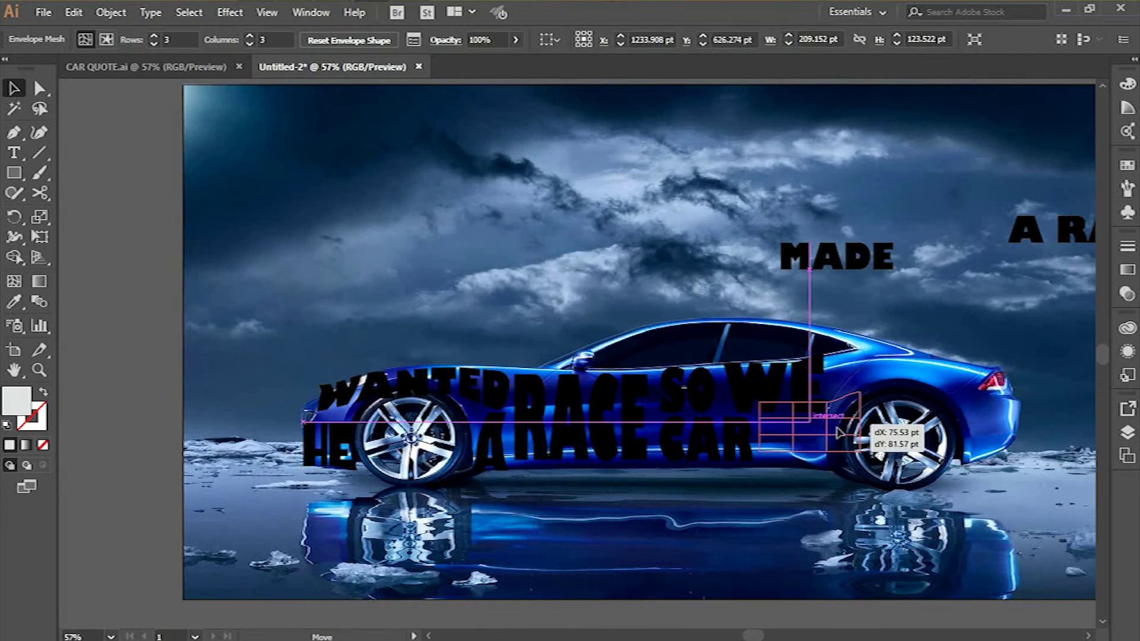
left_click_drag(861, 438, 843, 409)
key("a")
left_click(883, 274)
left_click(823, 267)
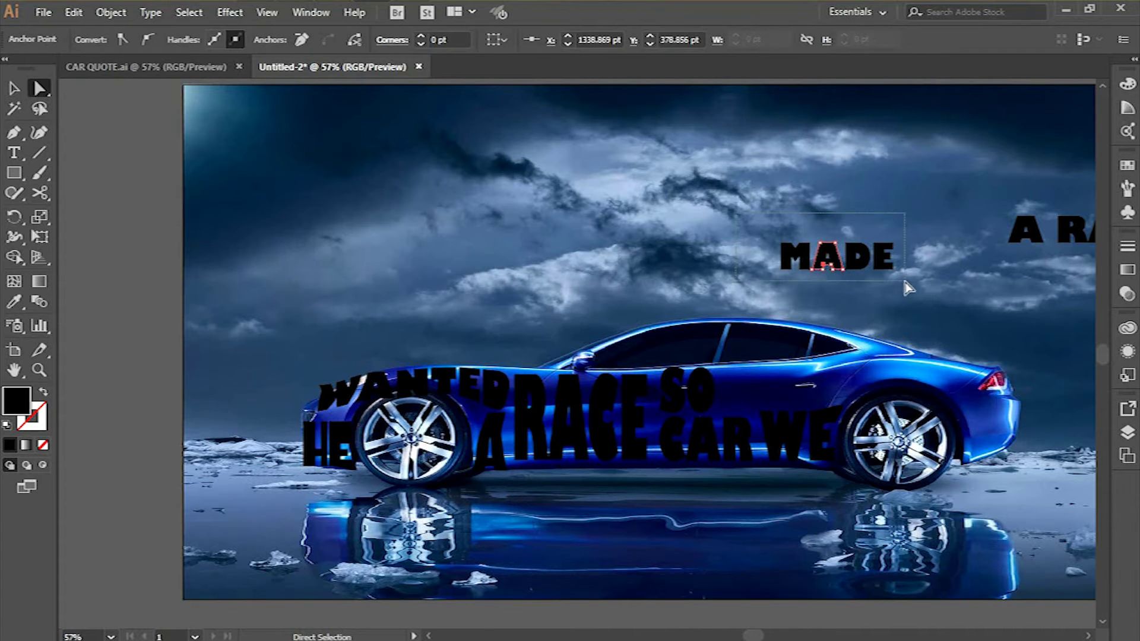
left_click_drag(905, 280, 772, 226)
key("v")
left_click_drag(863, 256, 805, 380)
Apply a 3-row, 3-column envelope mesh to MADE and pull its upper-right corner up to the rear end of the window line
key("a")
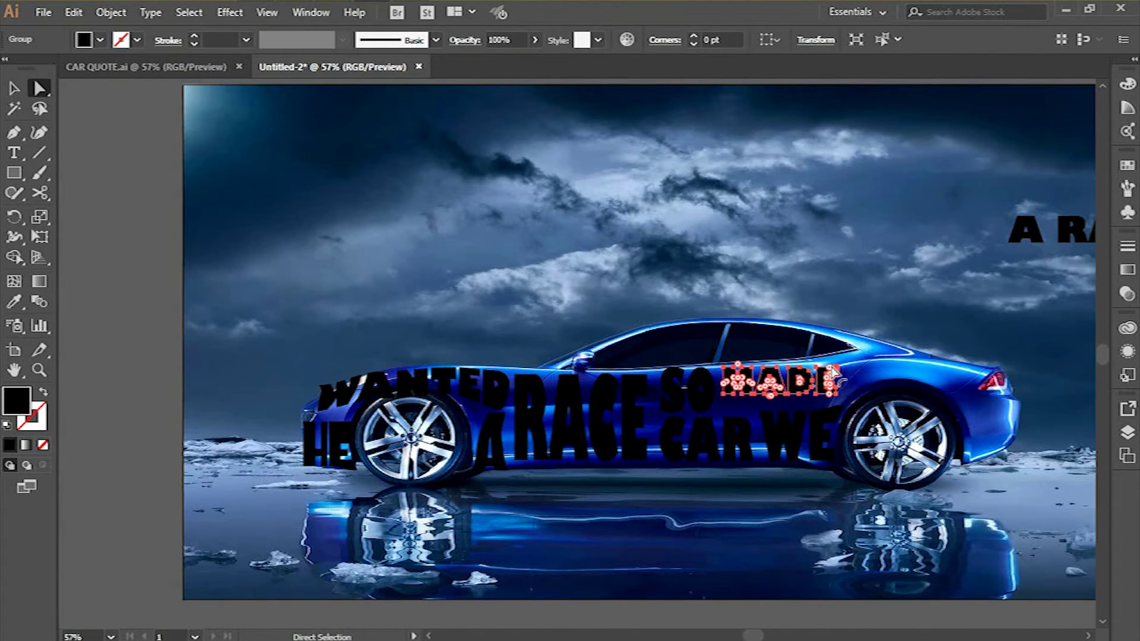
key("v")
key("ctrl+alt+m")
key("Return")
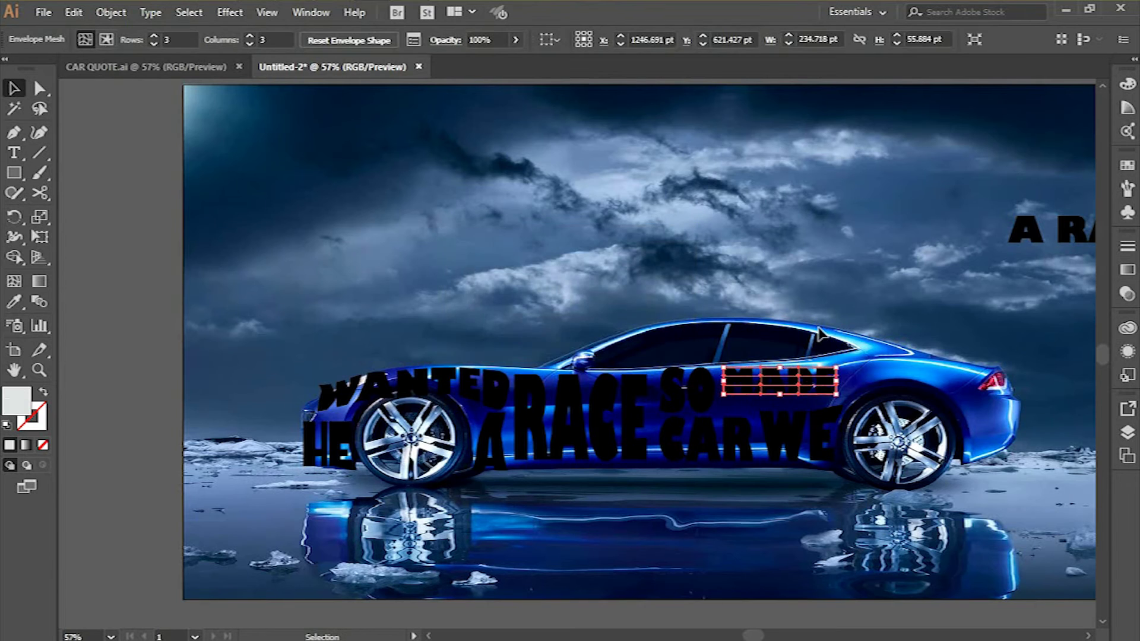
key("a")
left_click_drag(836, 367, 843, 358)
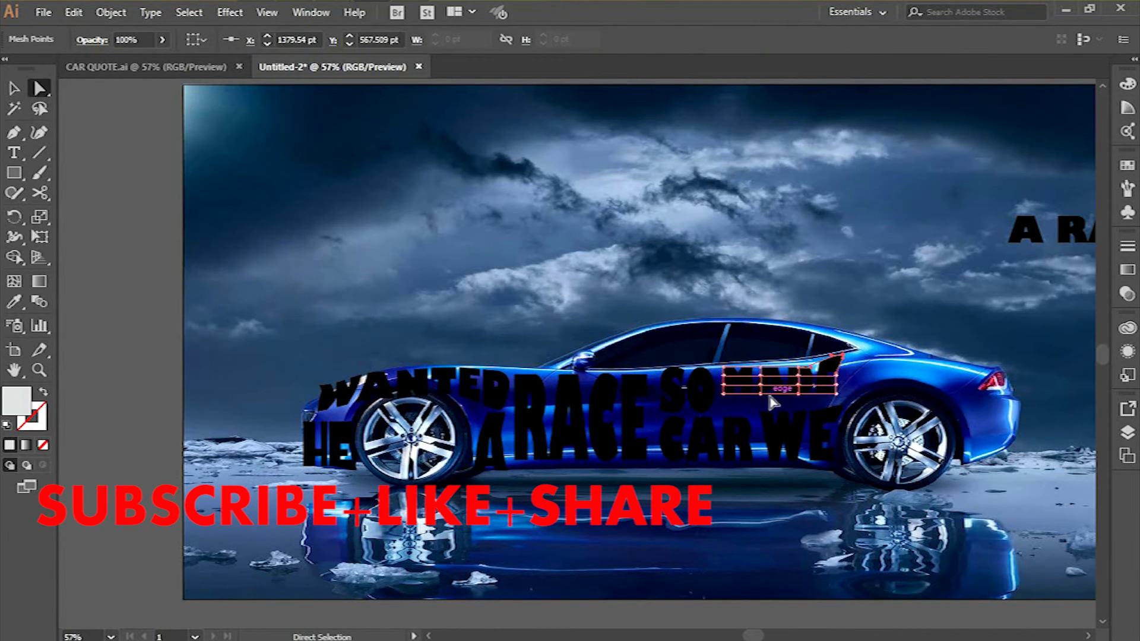
Lower the bottom row of MADE's mesh points to close the gap above CAR and WE
left_click_drag(730, 419, 731, 419)
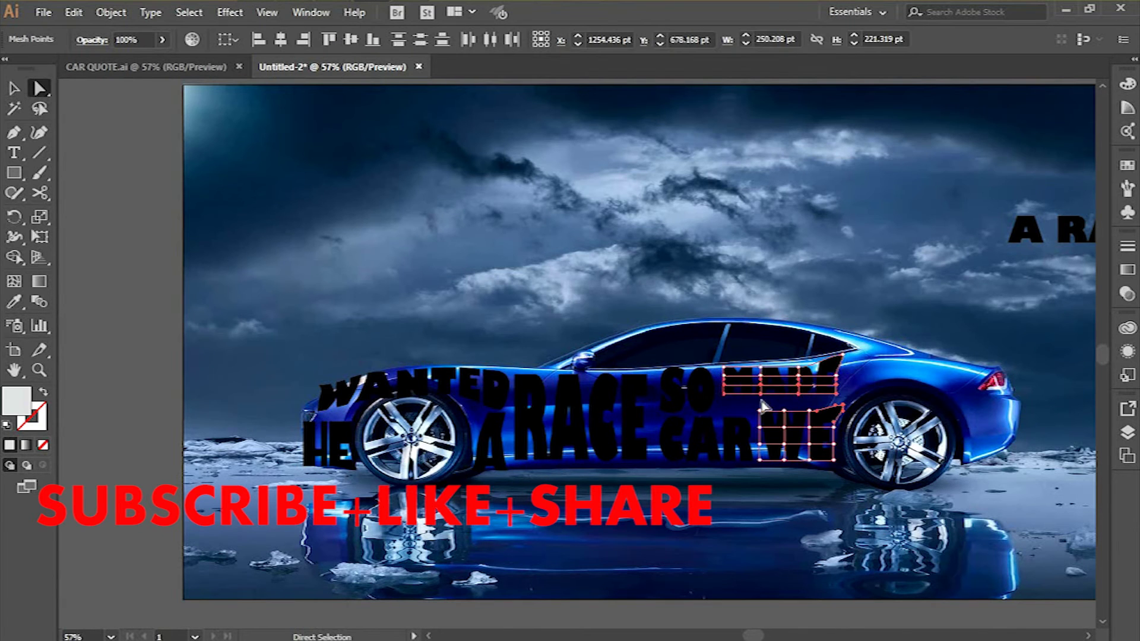
left_click_drag(840, 381, 789, 402)
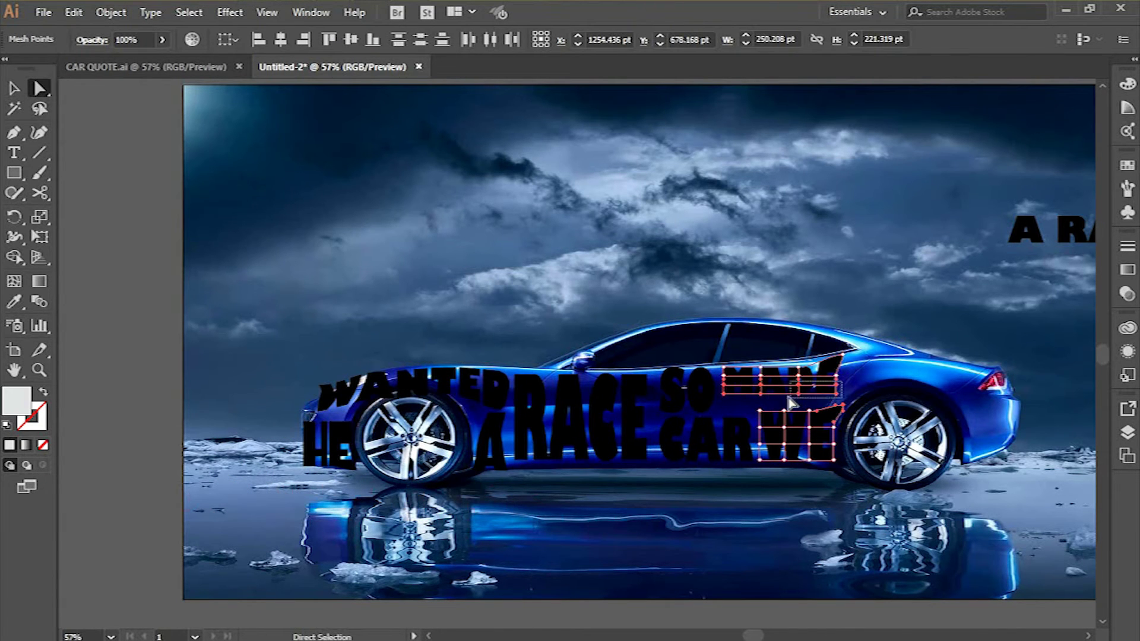
left_click_drag(719, 397, 786, 405)
left_click(896, 233)
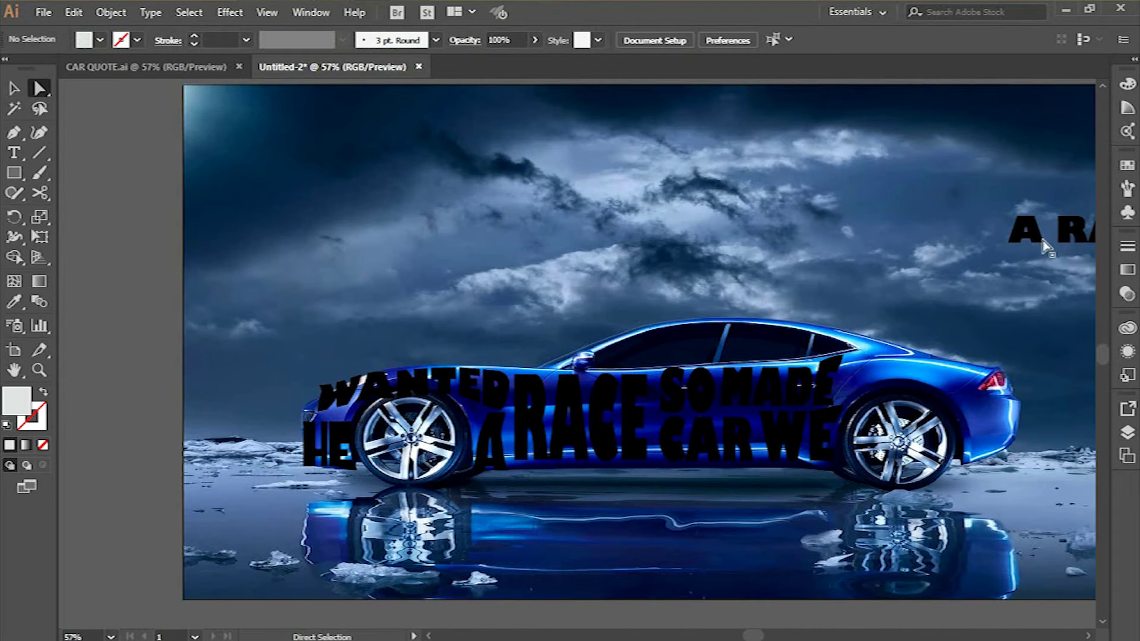
Place A above the rear wheel, apply a 3-row, 3-column envelope mesh and stretch it slightly taller
left_click(1038, 239)
key("v")
left_click_drag(1035, 235, 889, 375)
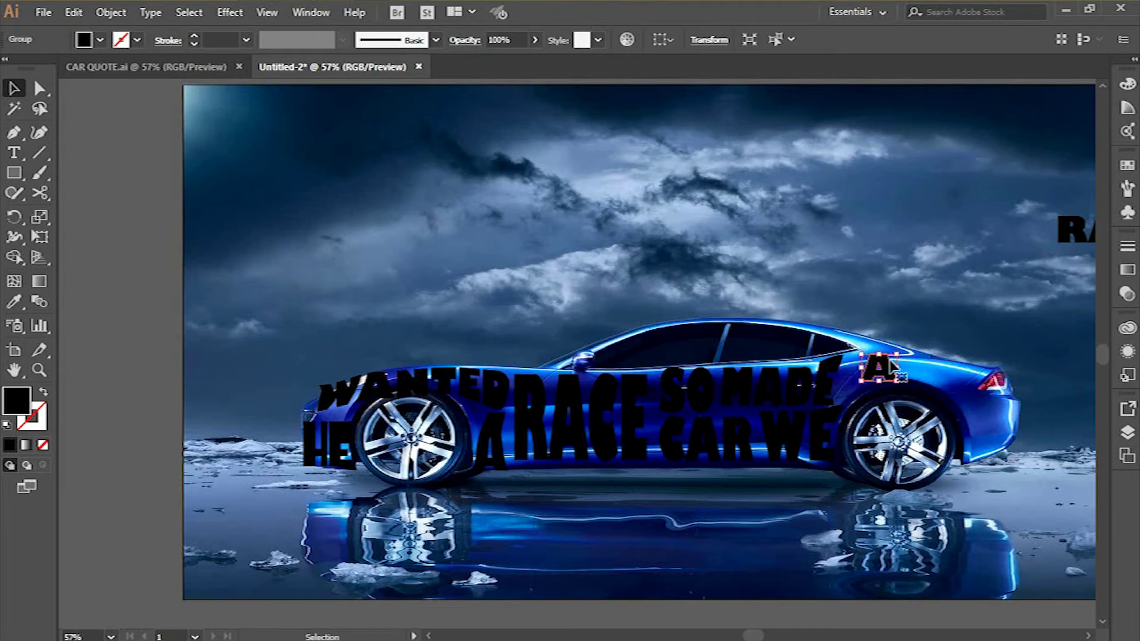
key("ctrl+alt+m")
key("Return")
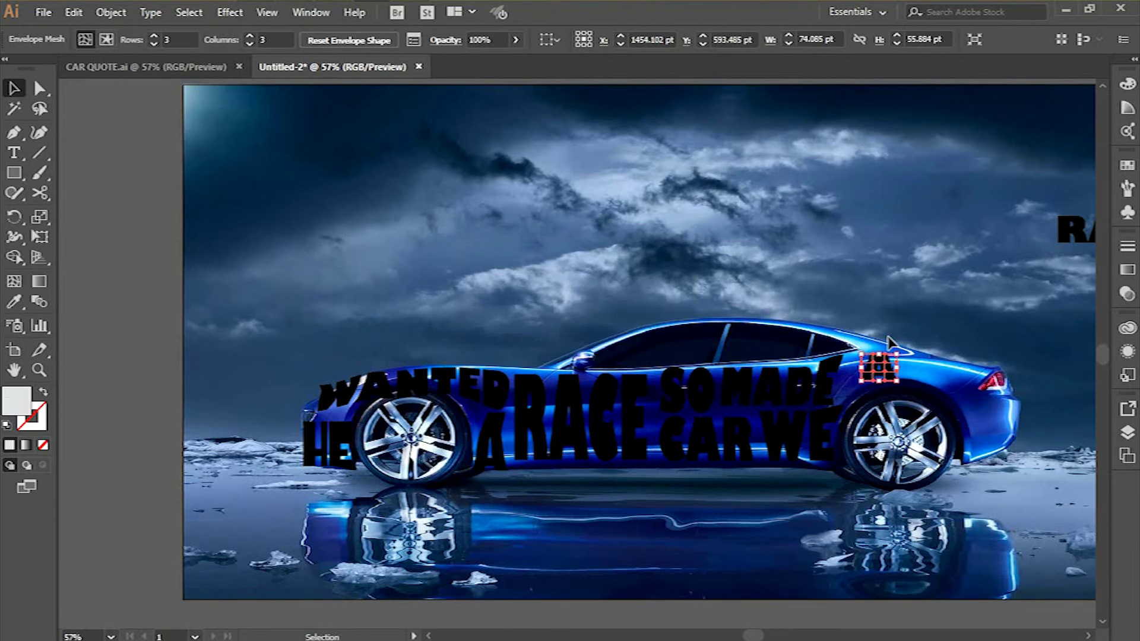
left_click_drag(890, 353, 891, 345)
left_click_drag(879, 384, 878, 388)
Extend MADE's bottom mesh edge down toward WE and place A above the rear wheel arch
left_click_drag(762, 390, 758, 404)
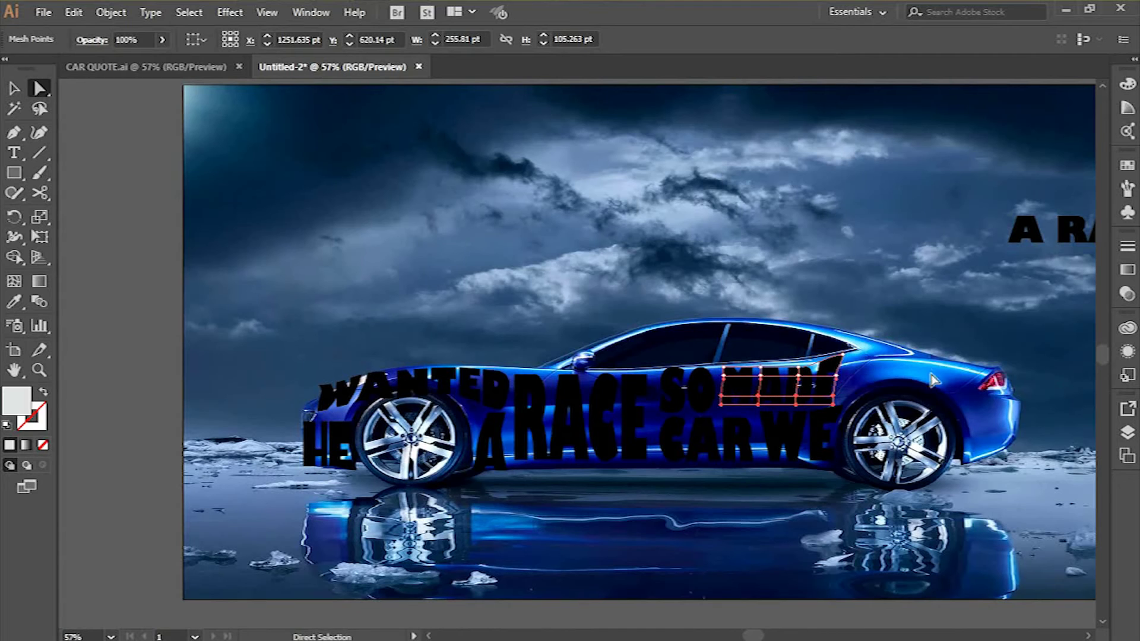
left_click(896, 234)
left_click(1035, 239)
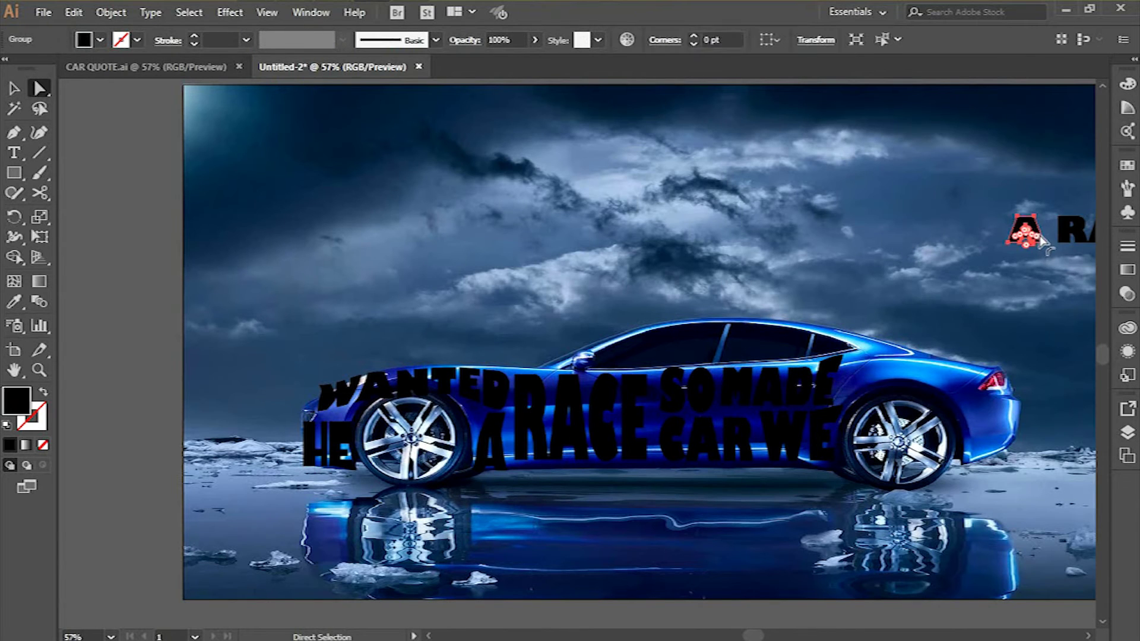
left_click_drag(1036, 238, 892, 369)
key("ctrl+alt")
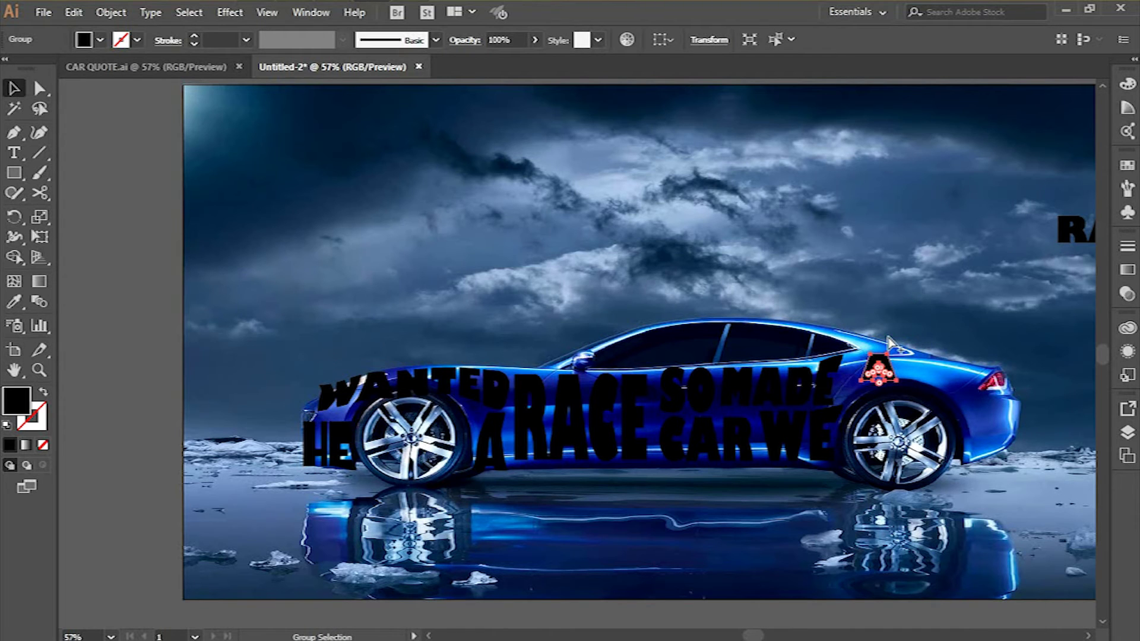
Apply a 3-row, 3-column envelope mesh to A and stretch it to about 72 pt high
key("ctrl+alt+m")
key("Return")
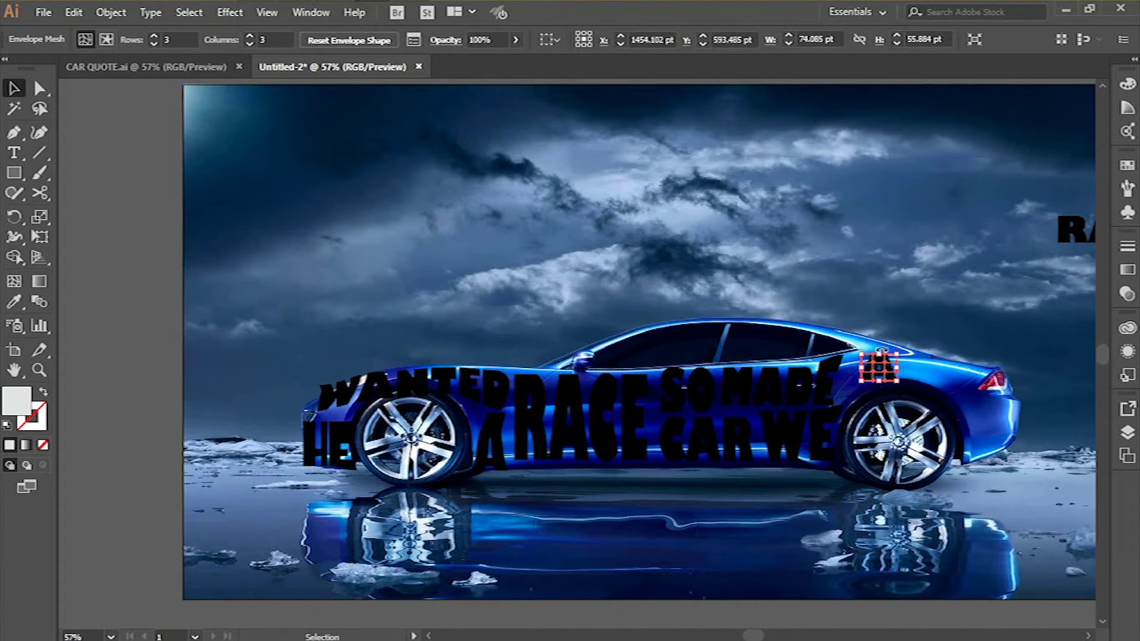
left_click_drag(880, 355, 860, 385)
Pull A's lower-left mesh corner outward and down along the rear wheel arch
key("a")
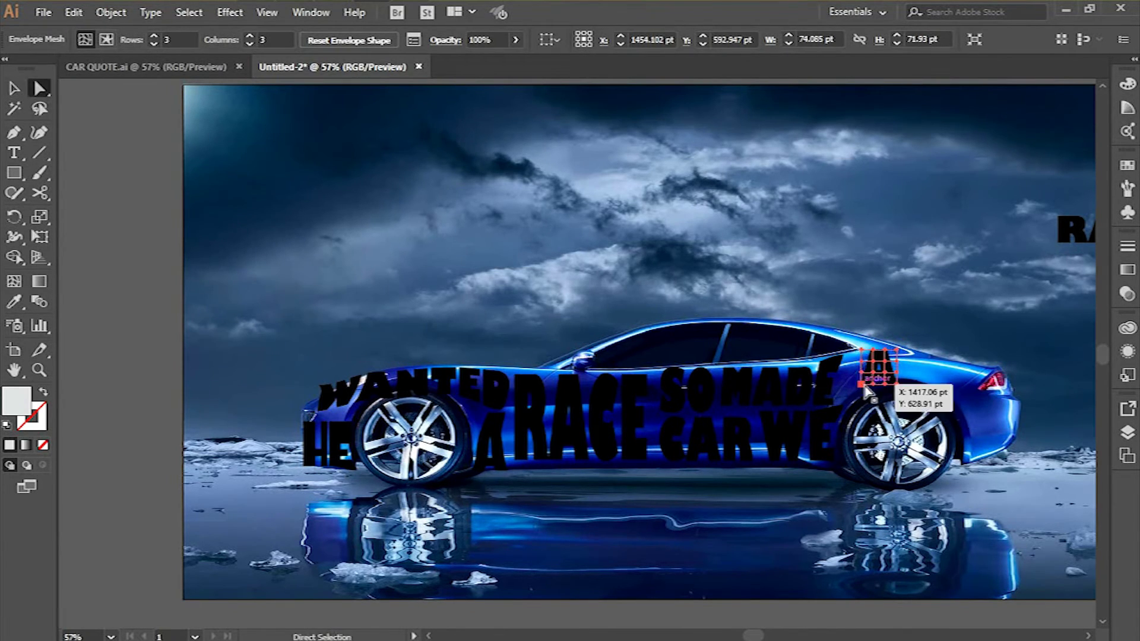
left_click(861, 386)
left_click_drag(861, 385, 852, 393)
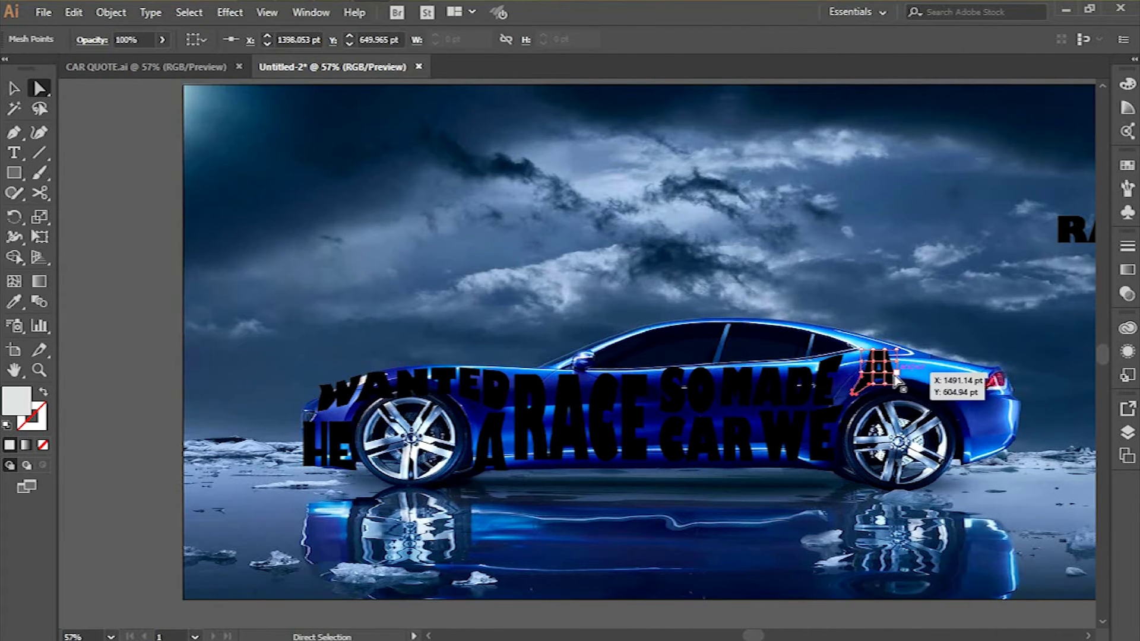
key("v")
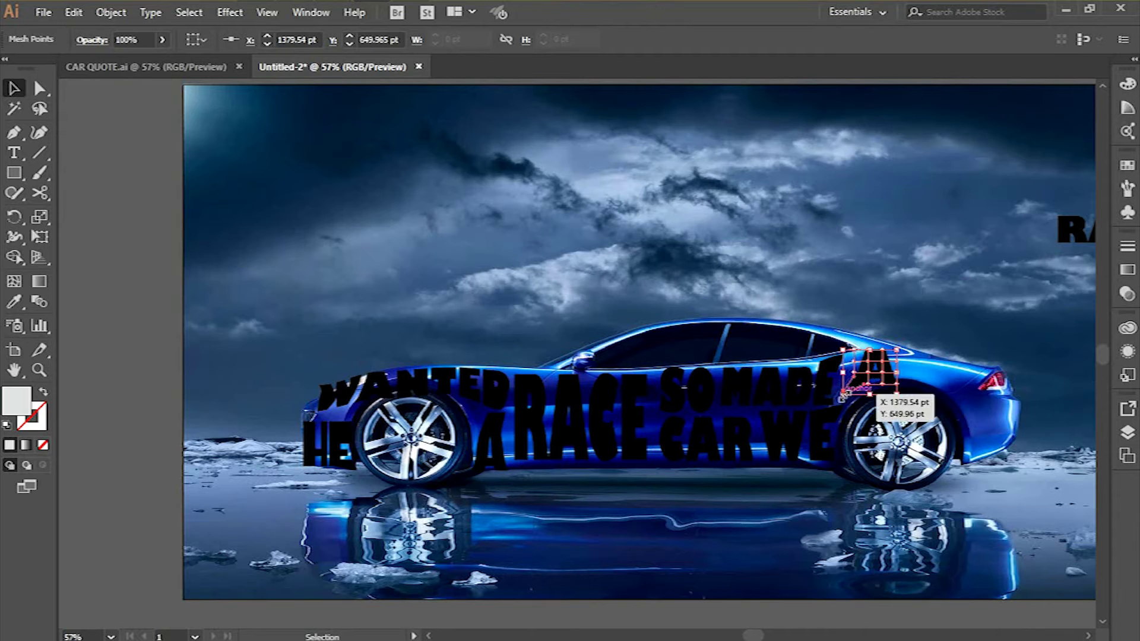
key("a")
left_click_drag(842, 396, 847, 403)
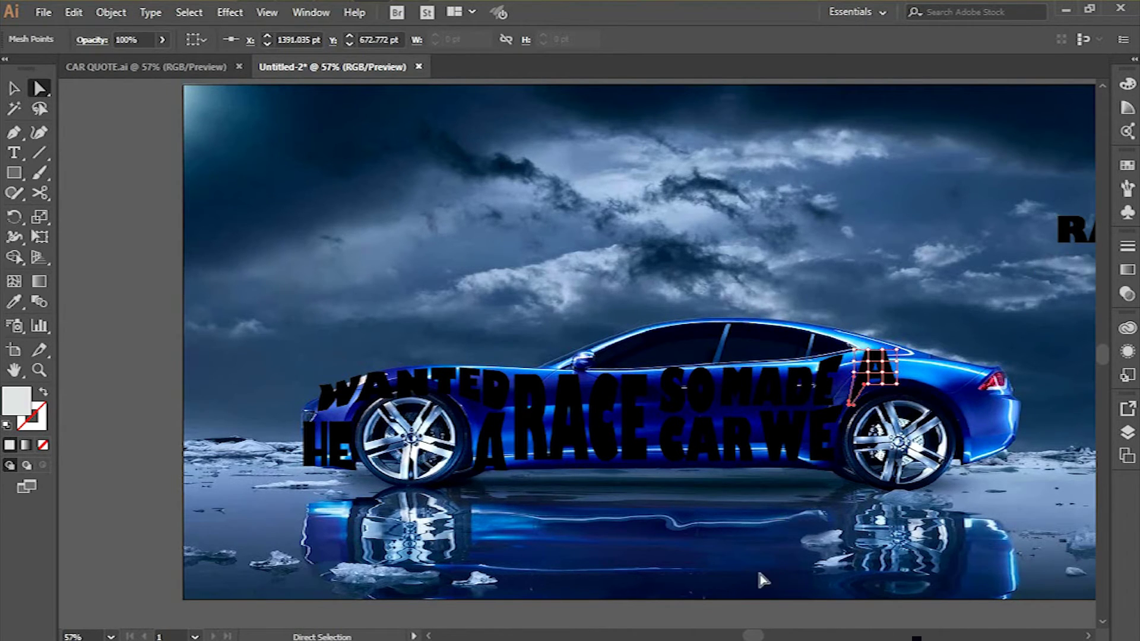
Place RACE behind A over the rear fender and apply a 3-row, 3-column envelope mesh
left_click_drag(755, 635, 772, 636)
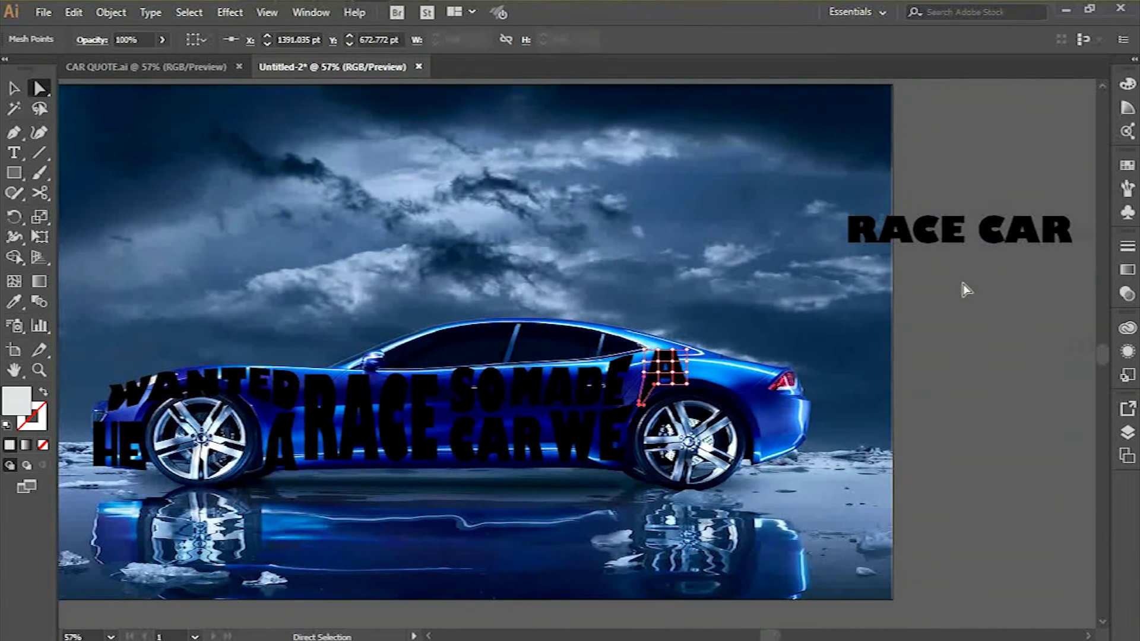
left_click(899, 239)
key("v")
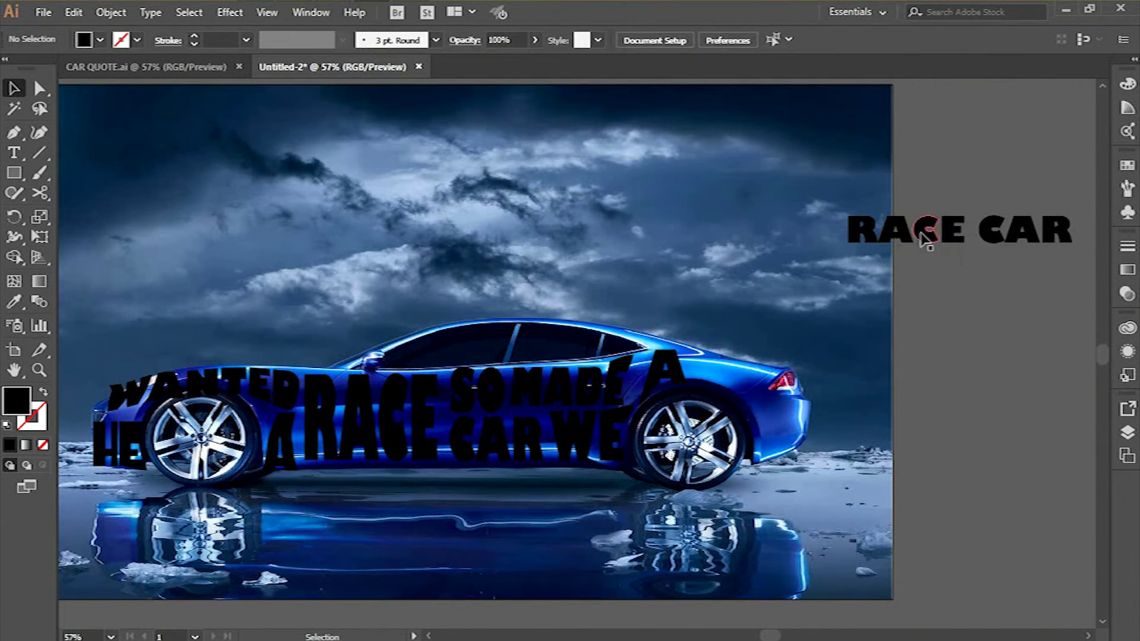
left_click_drag(901, 234, 743, 376)
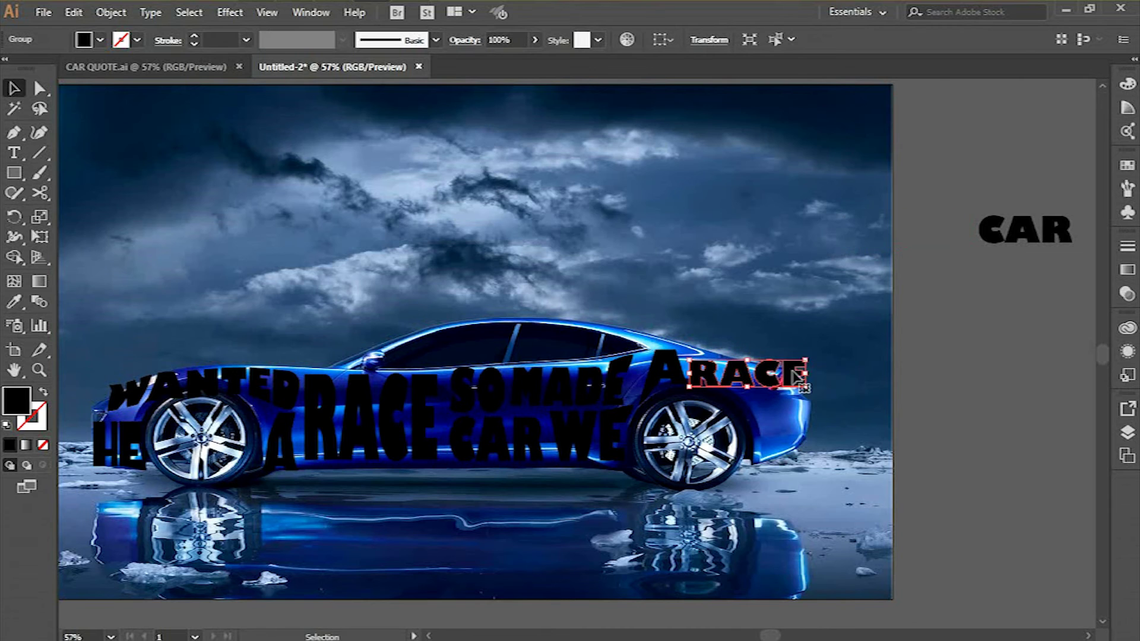
key("ctrl+alt")
key("ctrl+alt+m")
key("Return")
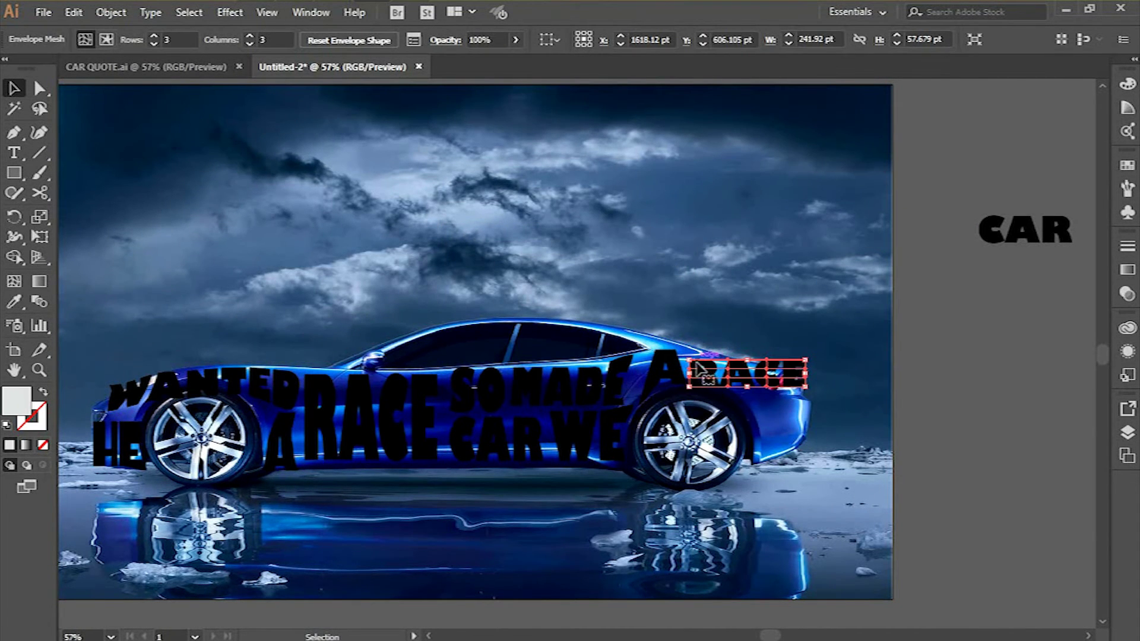
Shift the meshed RACE slightly upward on the rear fender
key("a")
left_click_drag(700, 371, 703, 364)
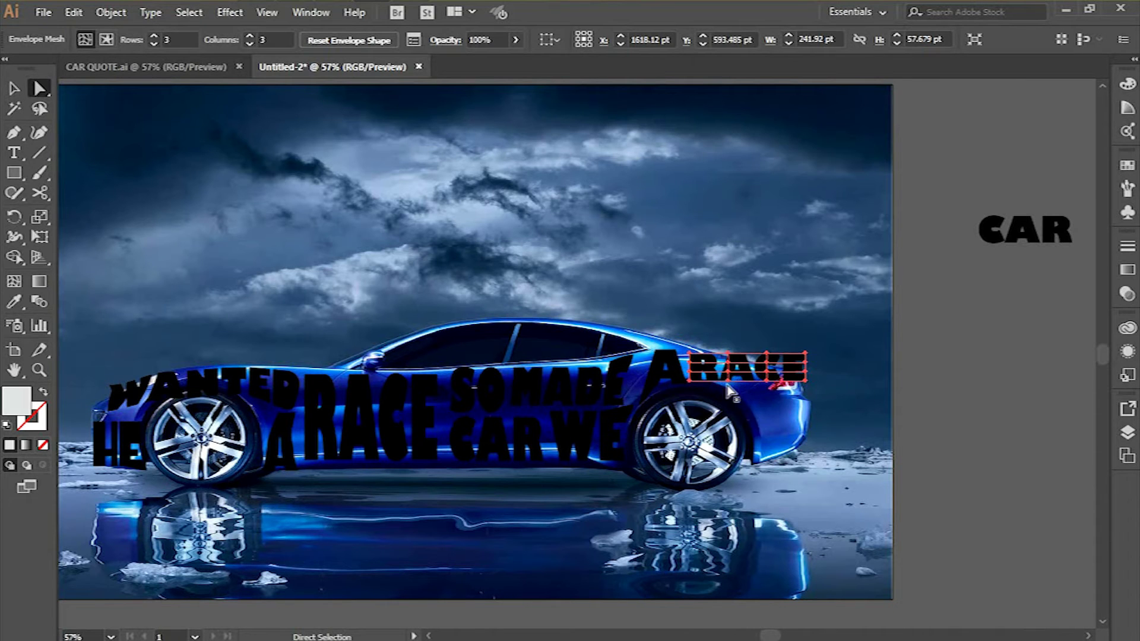
left_click(729, 383)
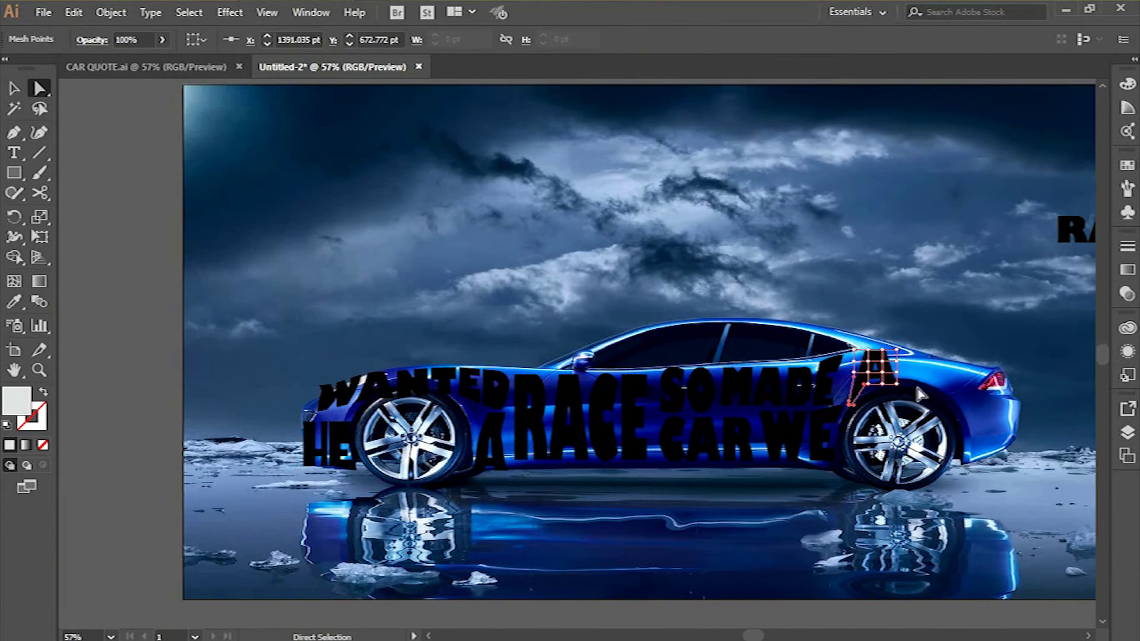
Position RACE directly after A along the rear fender and give it a 3-row, 3-column envelope mesh
left_click_drag(753, 635, 771, 635)
left_click(898, 234)
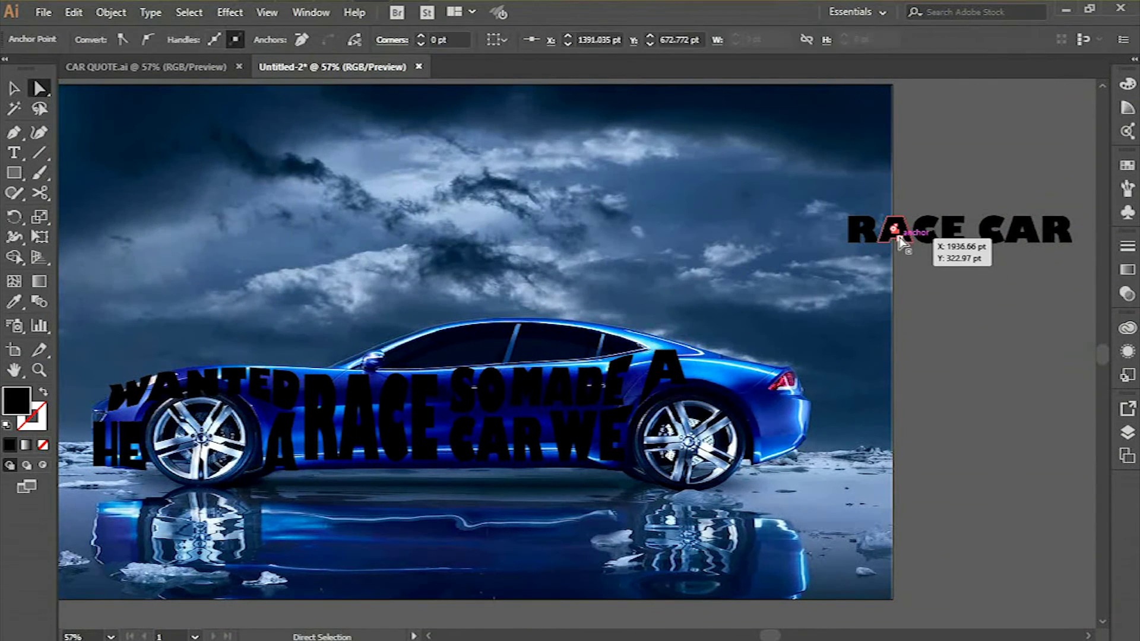
key("v")
left_click(903, 235)
left_click_drag(906, 234, 807, 362)
key("a")
key("alt+ctrl+m")
key("Return")
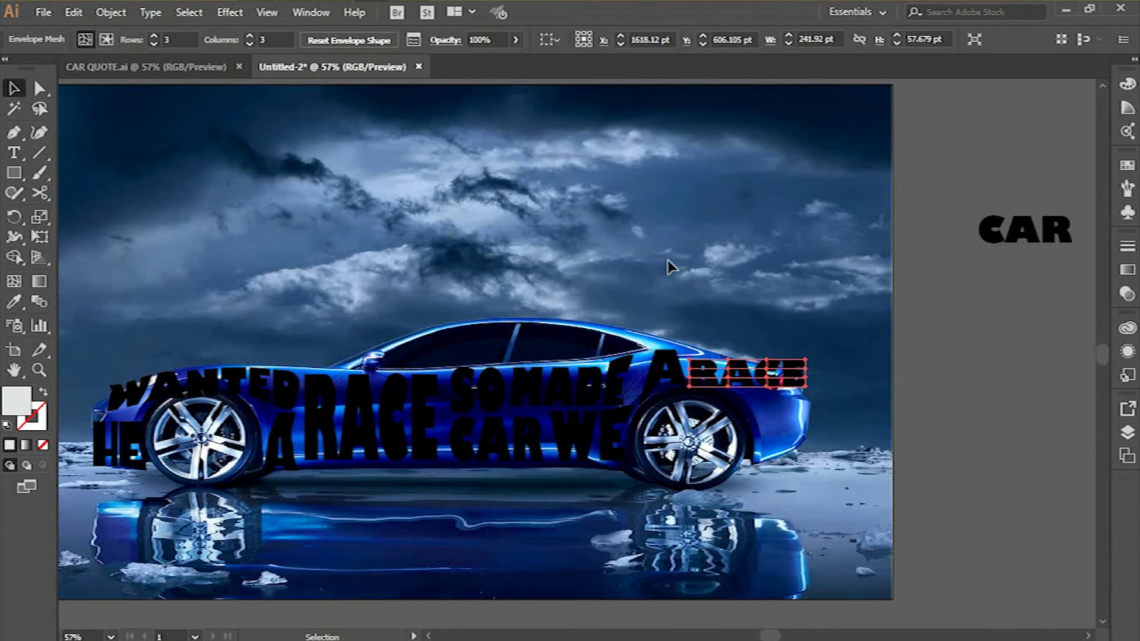
Pull RACE's lower-right mesh corner down and its upper-right corner down and inward along the rear deck
key("a")
left_click_drag(713, 365, 804, 387)
left_click(725, 351)
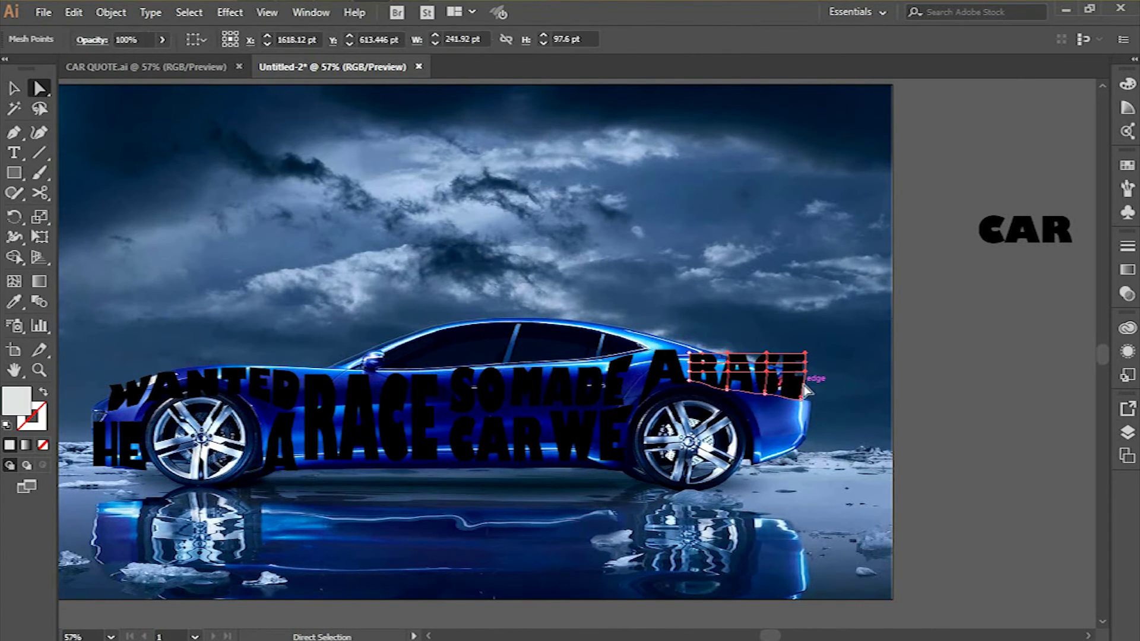
mouse_move(809, 360)
left_mouse_down()
mouse_move(830, 363)
mouse_move(803, 379)
left_mouse_up()
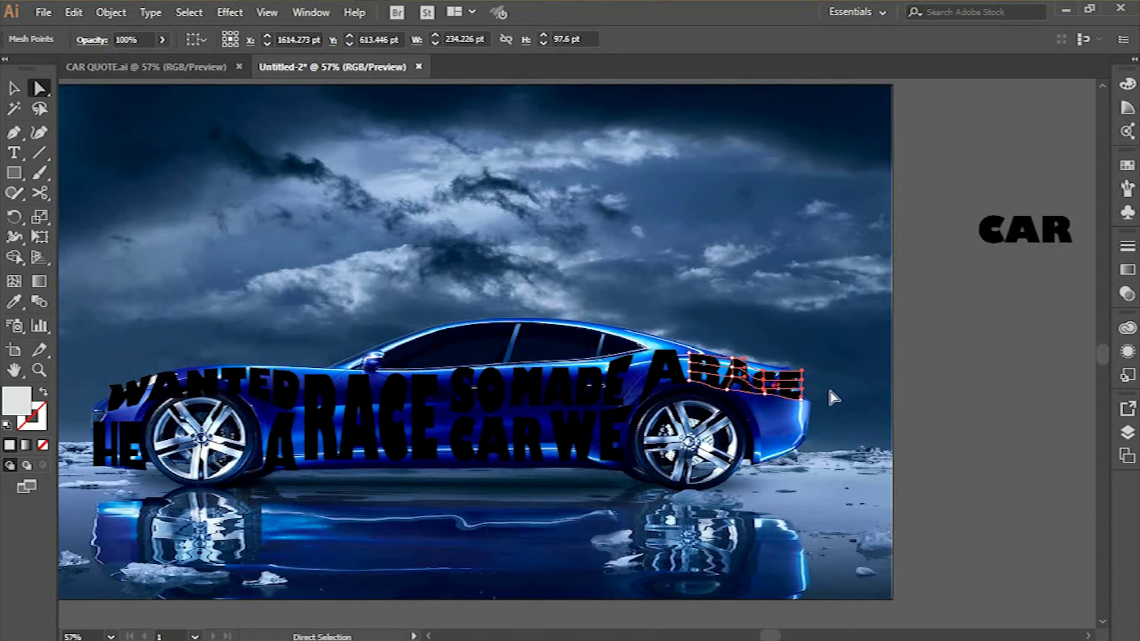
left_click_drag(982, 226, 1043, 287)
key("v")
left_click_drag(985, 238, 809, 429)
key("ctrl+alt+m")
key("Return")
left_click_drag(779, 411, 817, 455)
key("a")
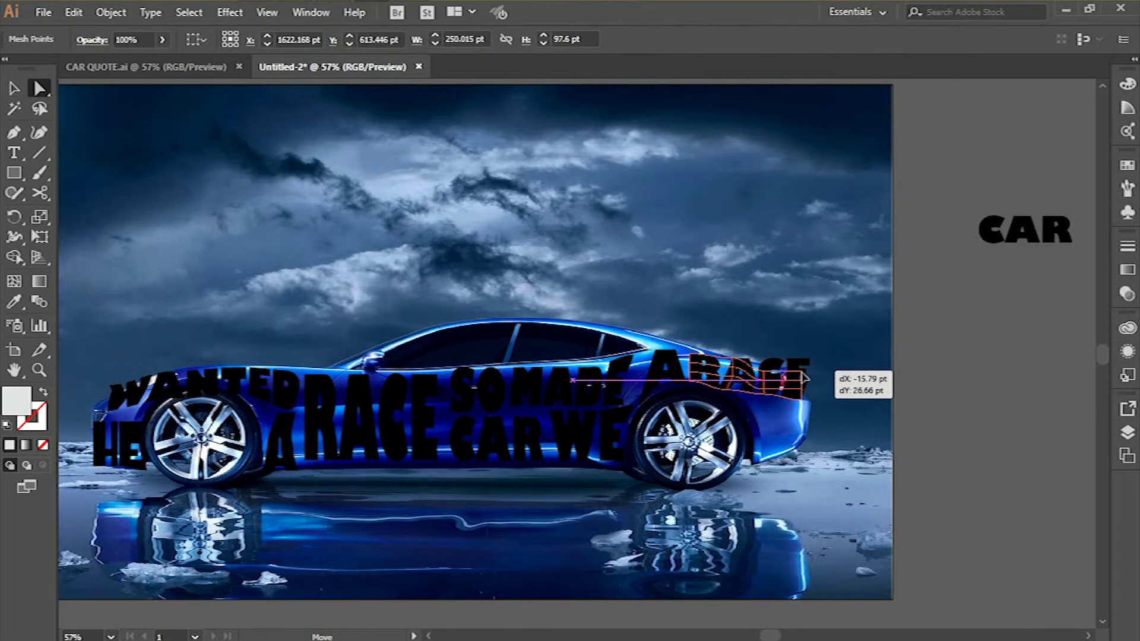
left_click_drag(810, 386, 807, 407)
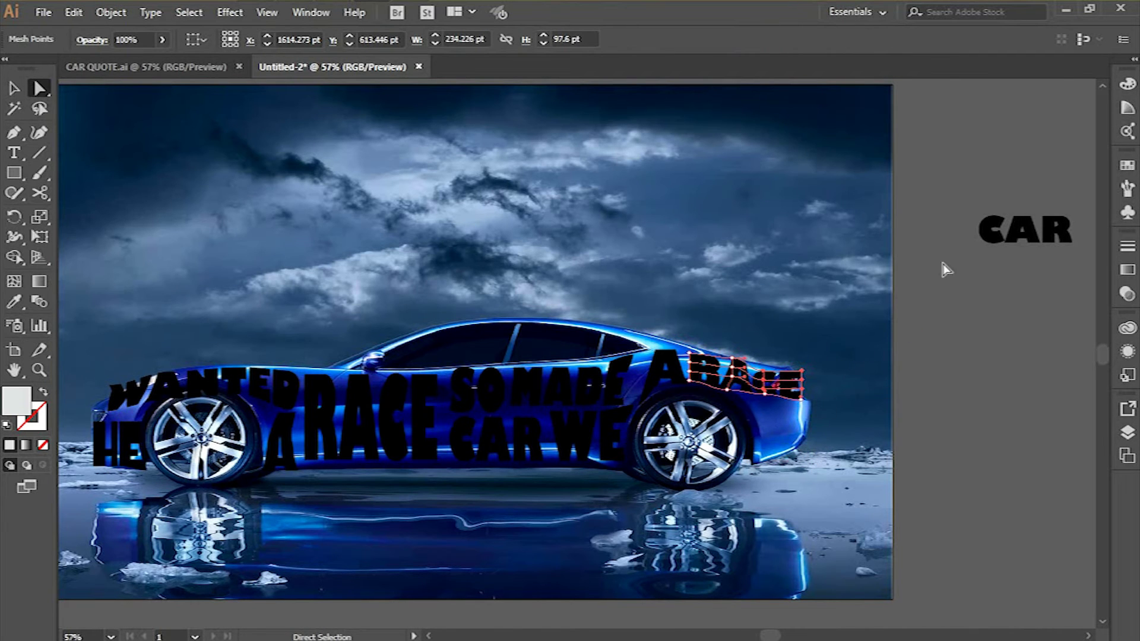
Place CAR on the rear bumper behind the rear wheel and apply a 3-row, 3-column envelope mesh
key("v")
left_click_drag(1046, 244, 808, 425)
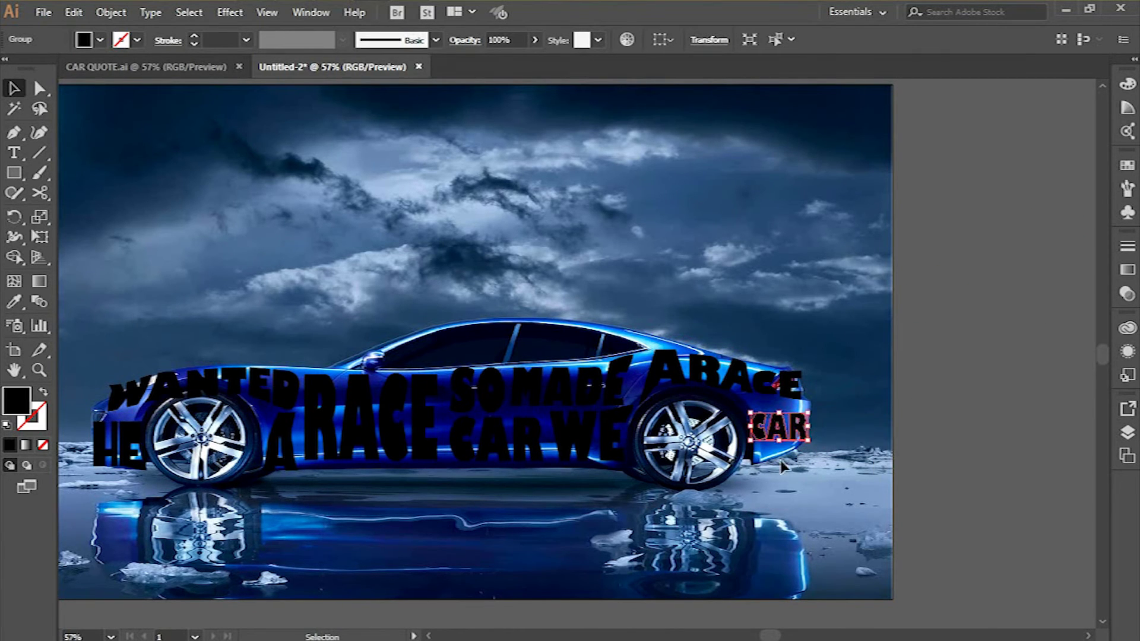
key("ctrl+alt+m")
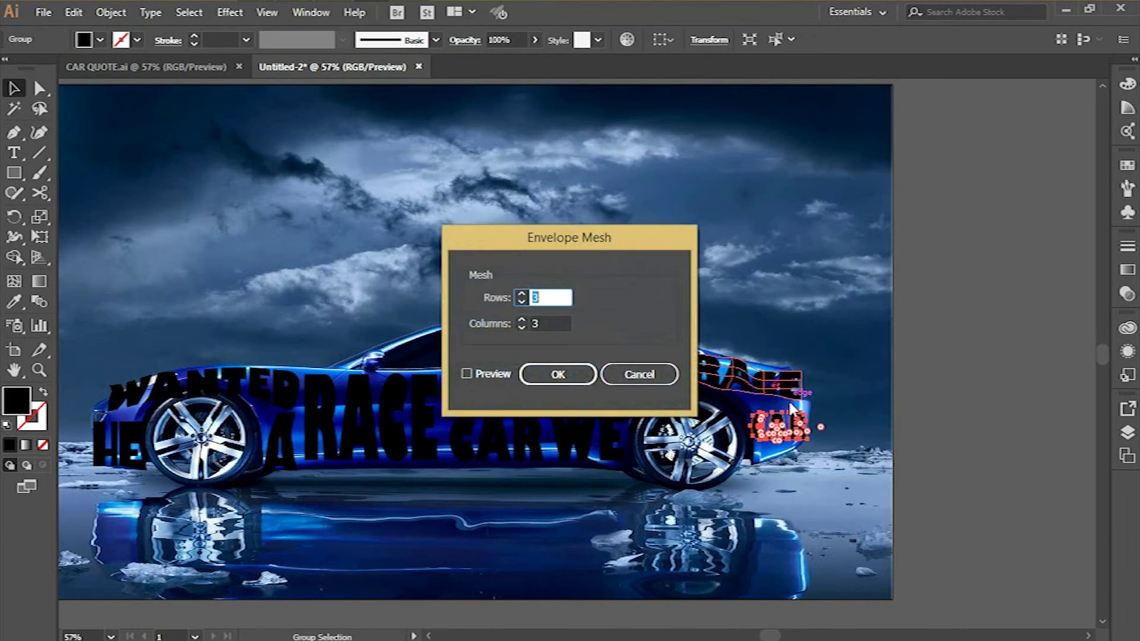
key("Return")
Stretch the meshed CAR up and down to fill the rear bumper and raise its lower-right mesh corner to the bumper edge
left_click_drag(778, 411, 779, 404)
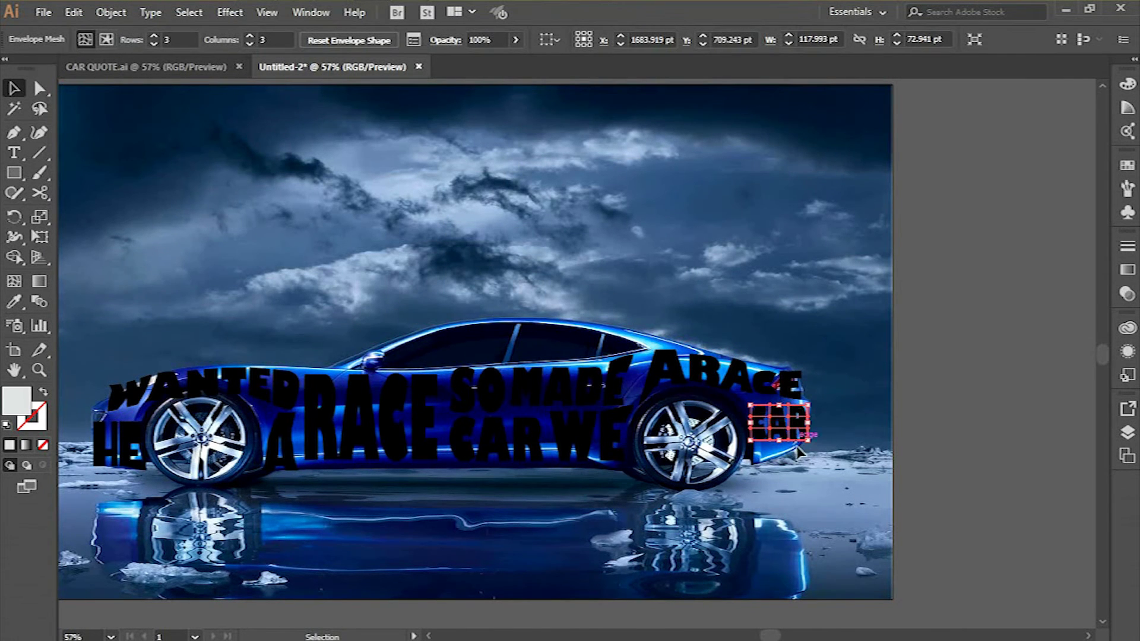
left_click_drag(779, 443, 812, 458)
key("a")
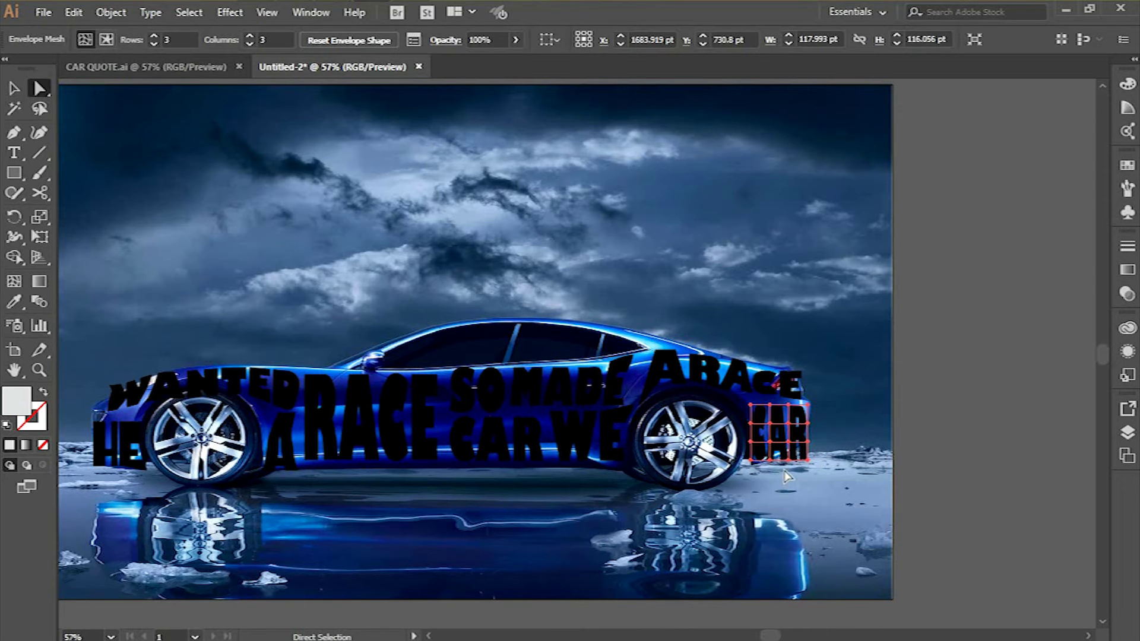
left_click(800, 460)
mouse_move(844, 446)
left_mouse_down()
mouse_move(827, 453)
mouse_move(839, 442)
mouse_move(852, 463)
left_mouse_up()
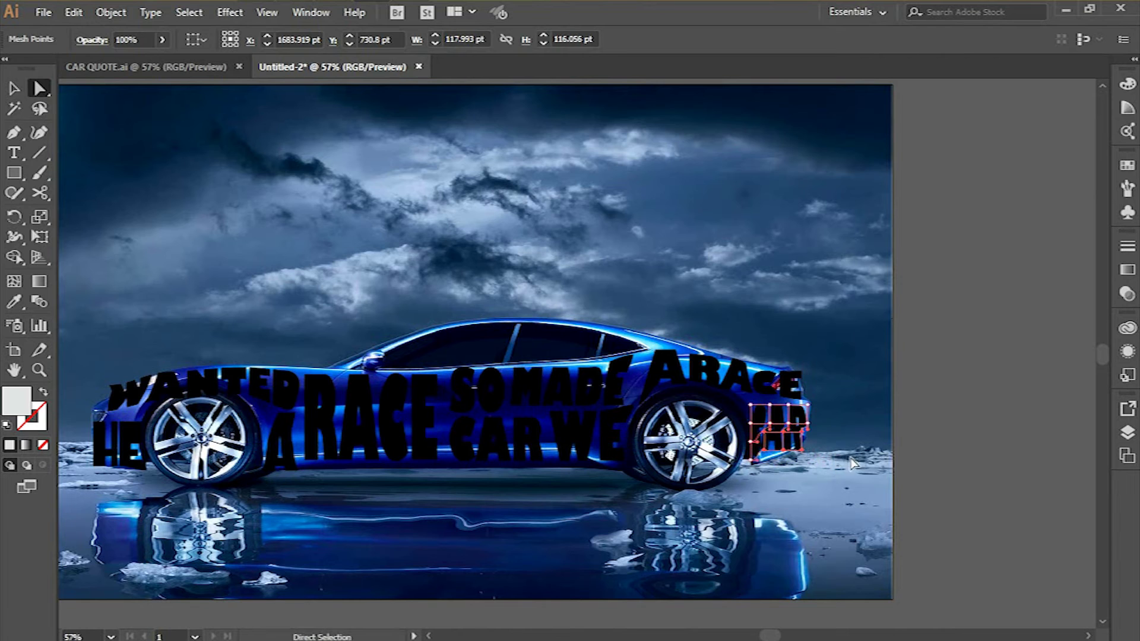
left_click(847, 465)
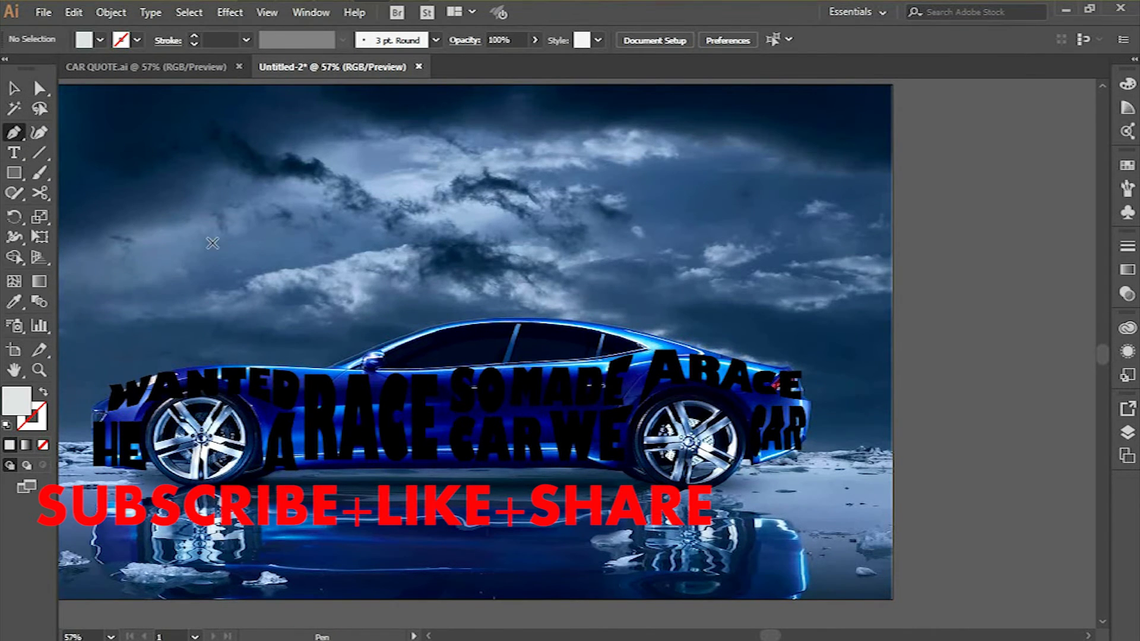
left_click(358, 367)
left_click_drag(449, 325, 505, 366)
left_click(516, 325)
key("ctrl+z")
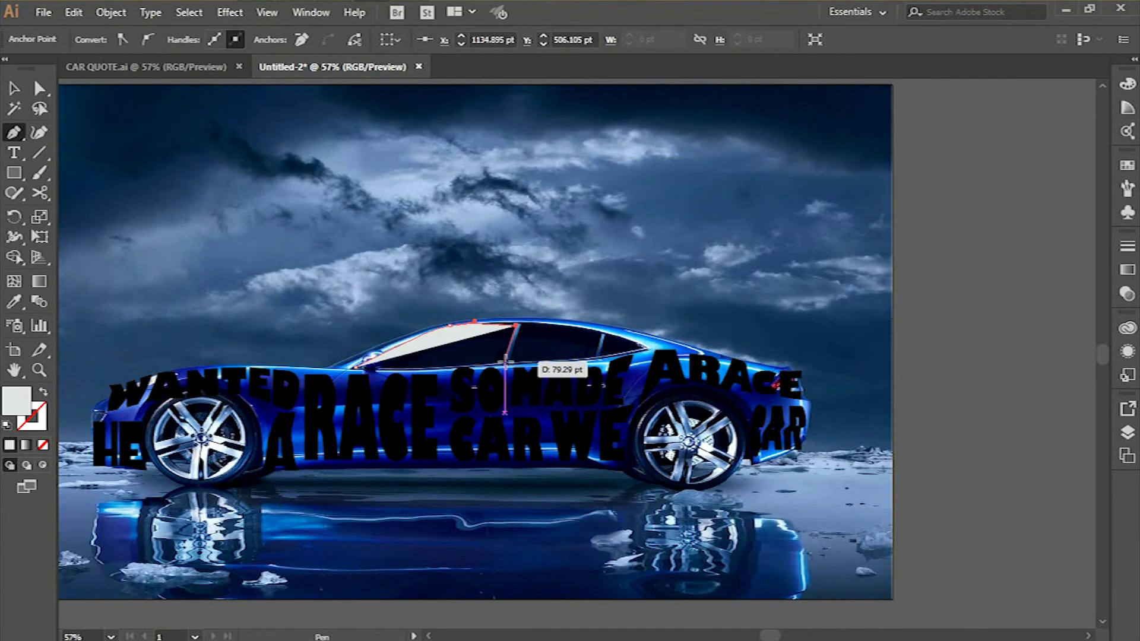
left_click(504, 367)
key("ctrl+z")
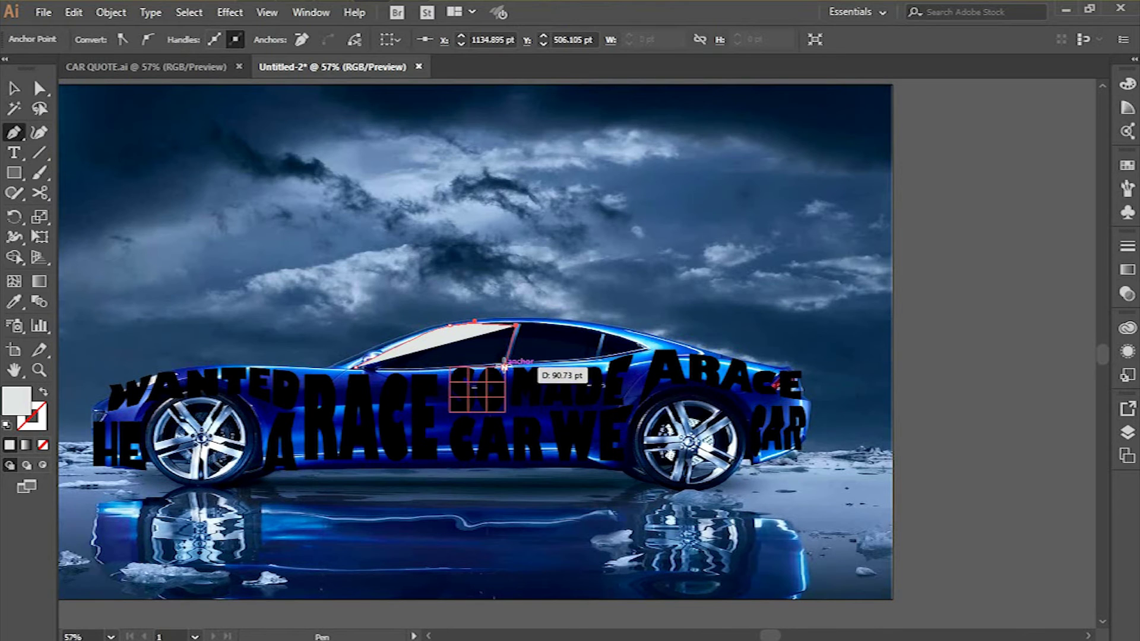
left_click(503, 367)
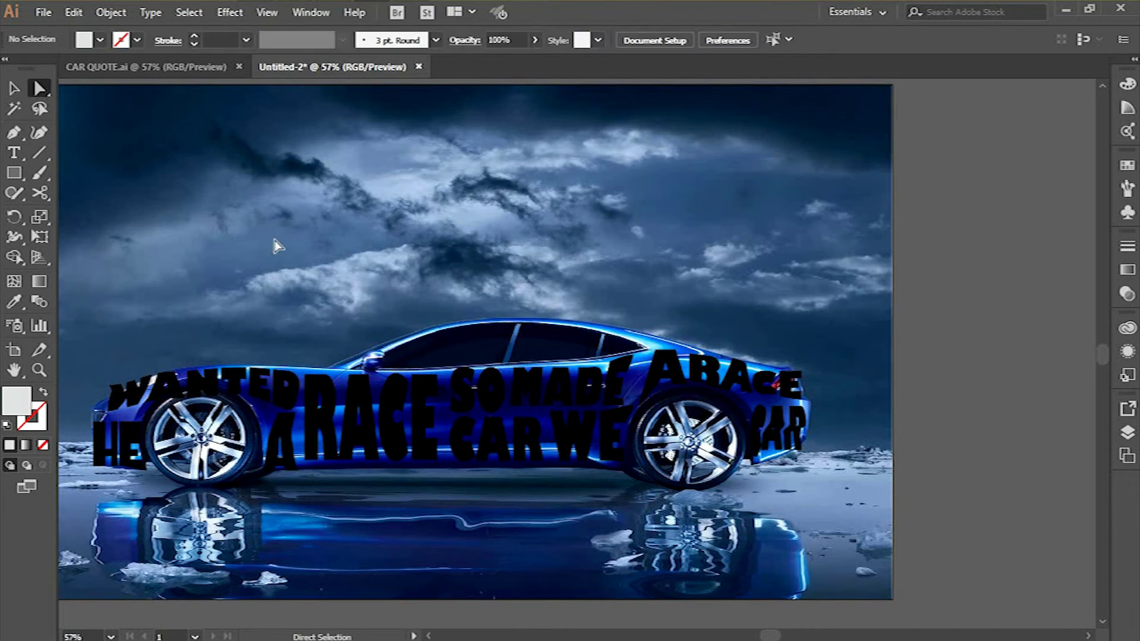
Trace the car's front side window as a closed filled shape with the Pen tool
left_click(16, 133)
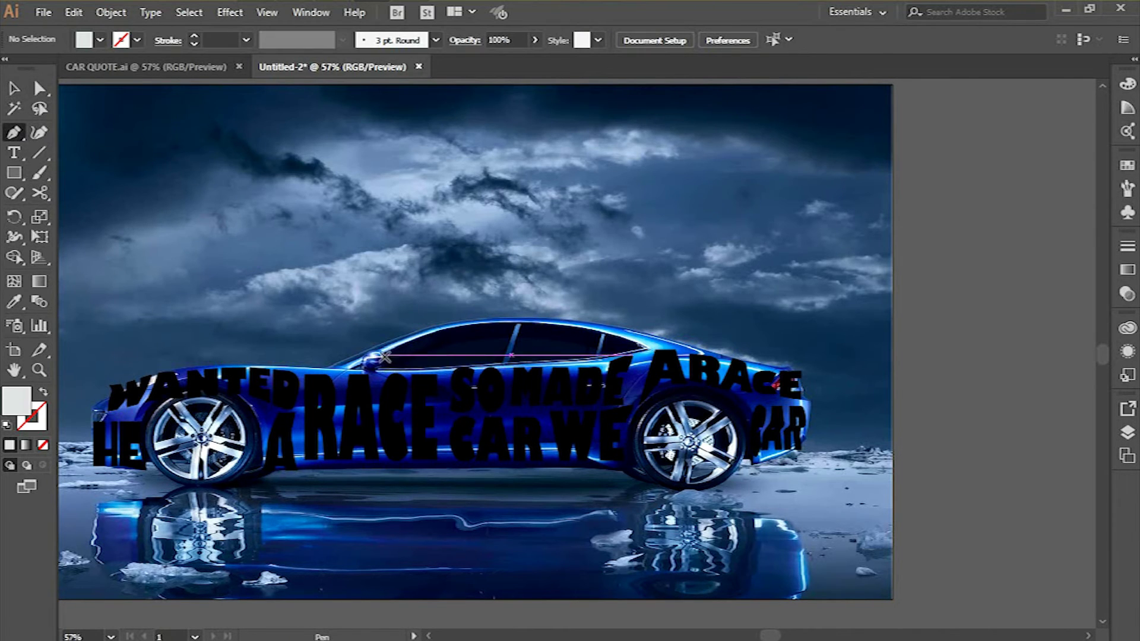
left_click(358, 369)
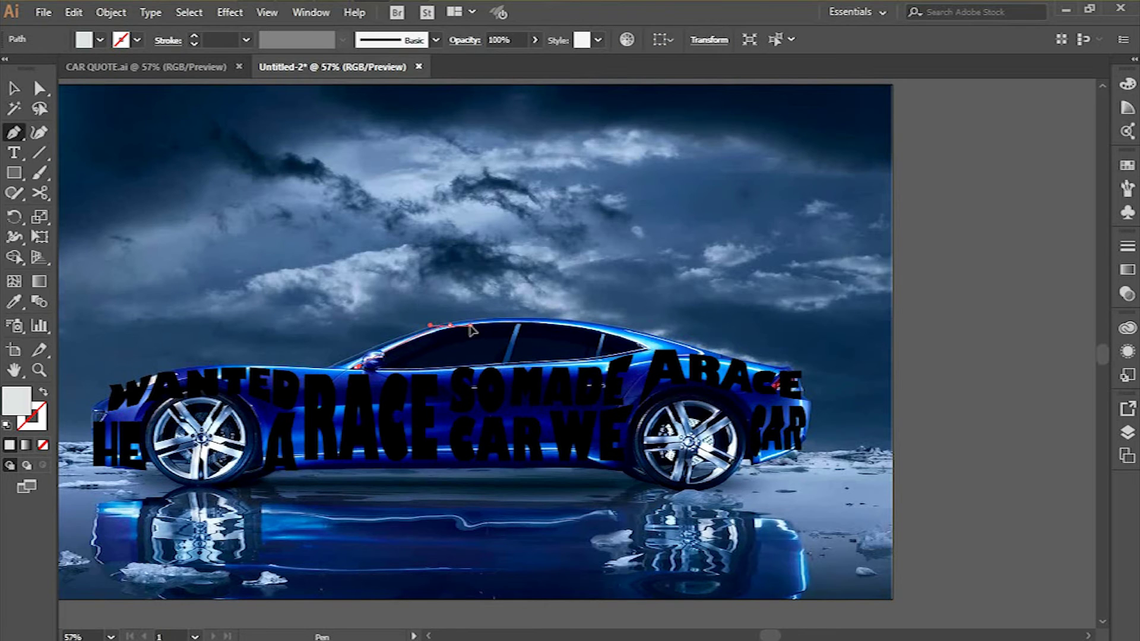
left_click(475, 323)
left_click(515, 324)
left_click(500, 360)
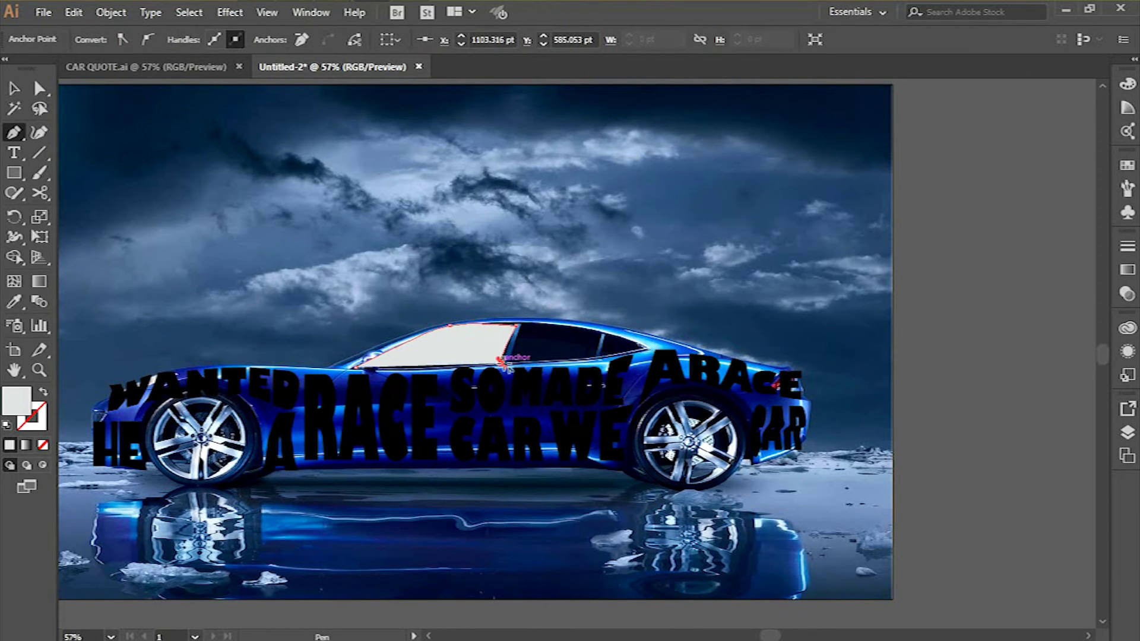
key("ctrl+z")
left_click(504, 367)
key("ctrl+z")
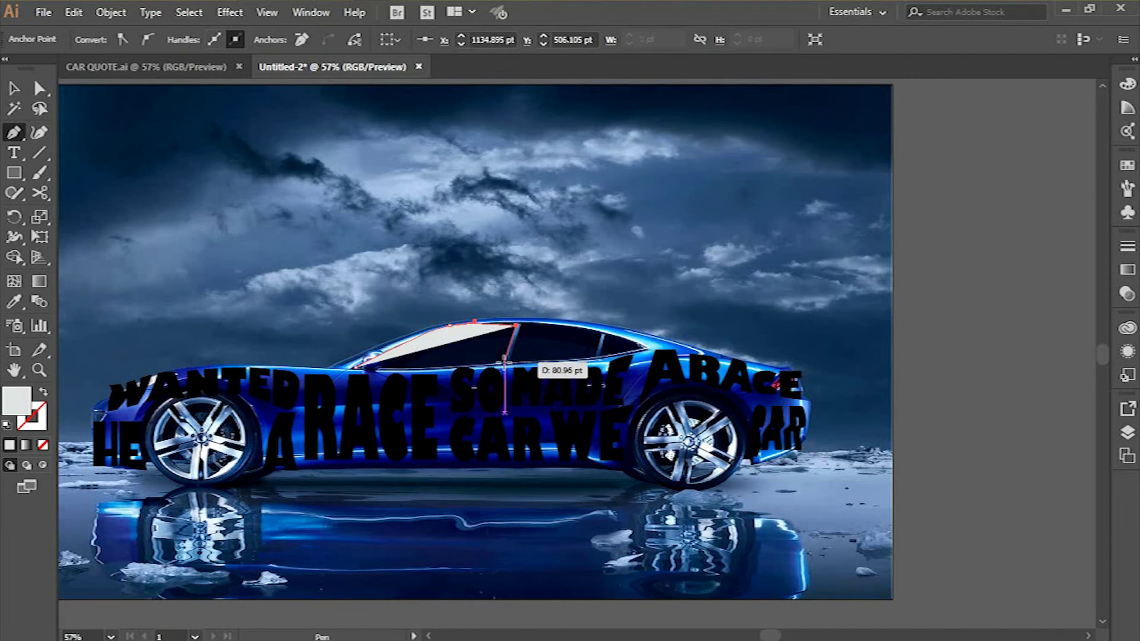
left_click(504, 366)
left_click(356, 367)
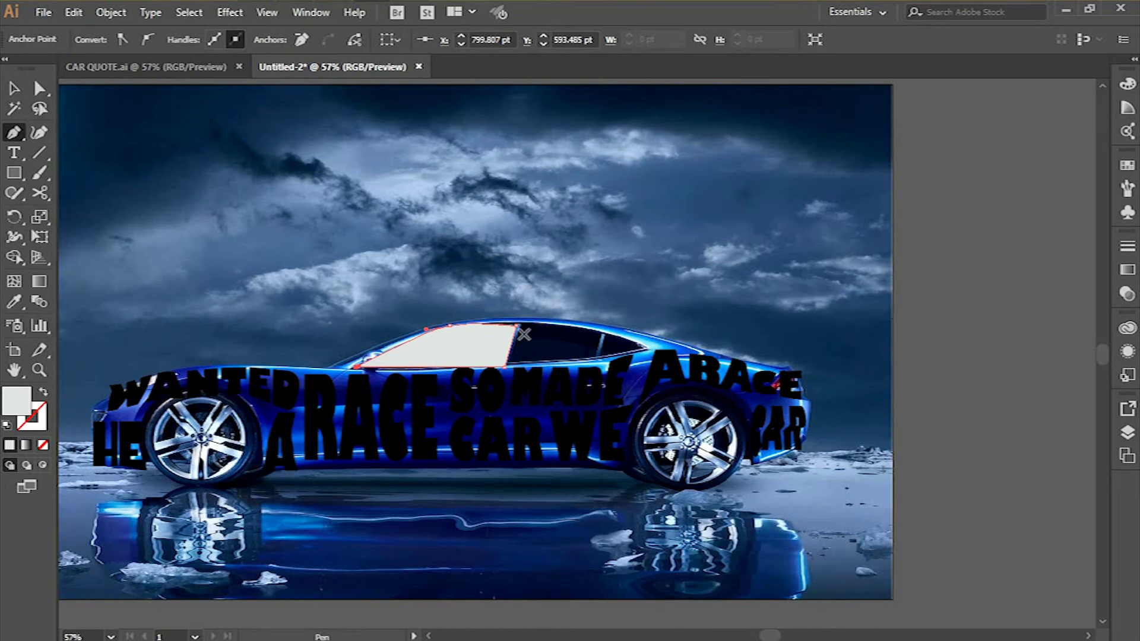
Trace the middle side window, between the two window pillars, as a separate closed filled shape with the Pen tool
left_click(14, 89)
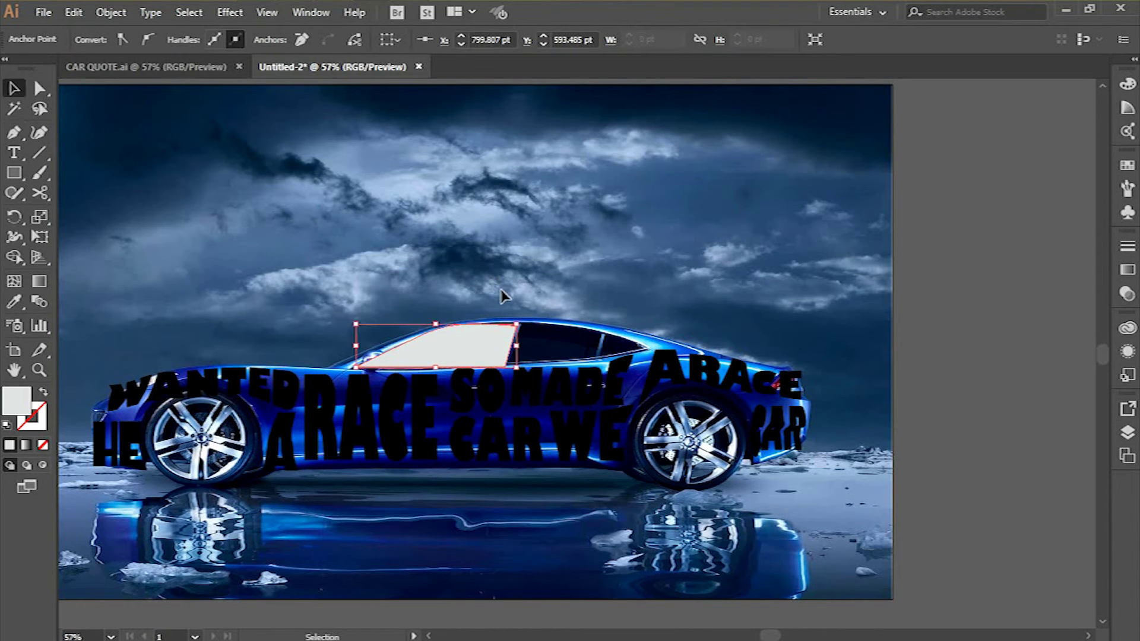
left_click(22, 134)
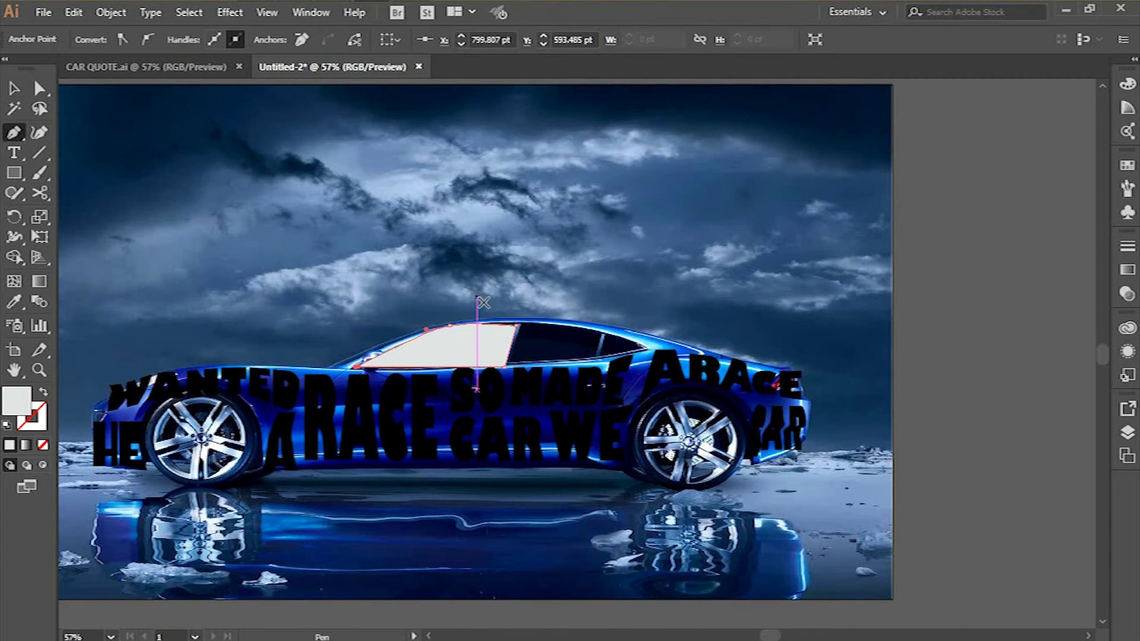
left_click(603, 332)
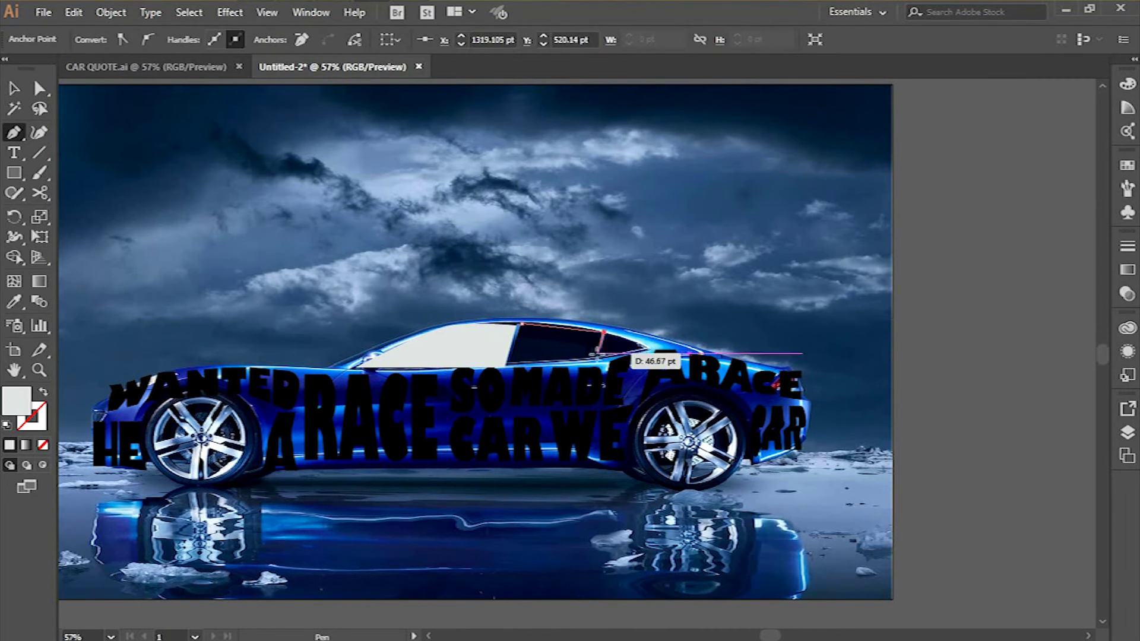
left_click(596, 359)
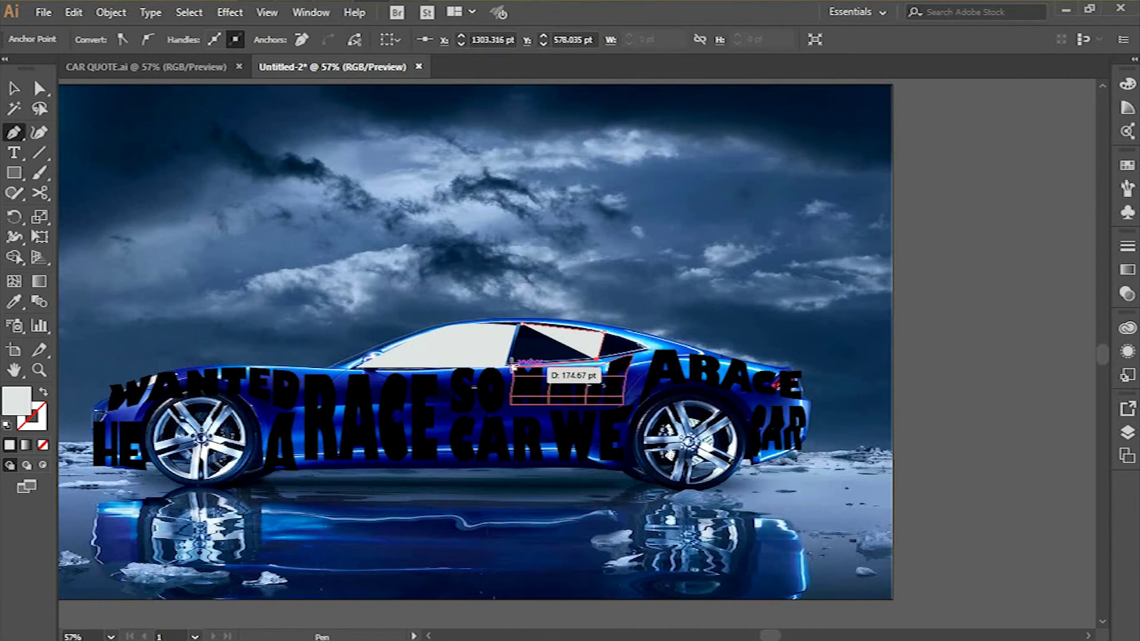
left_click(513, 367)
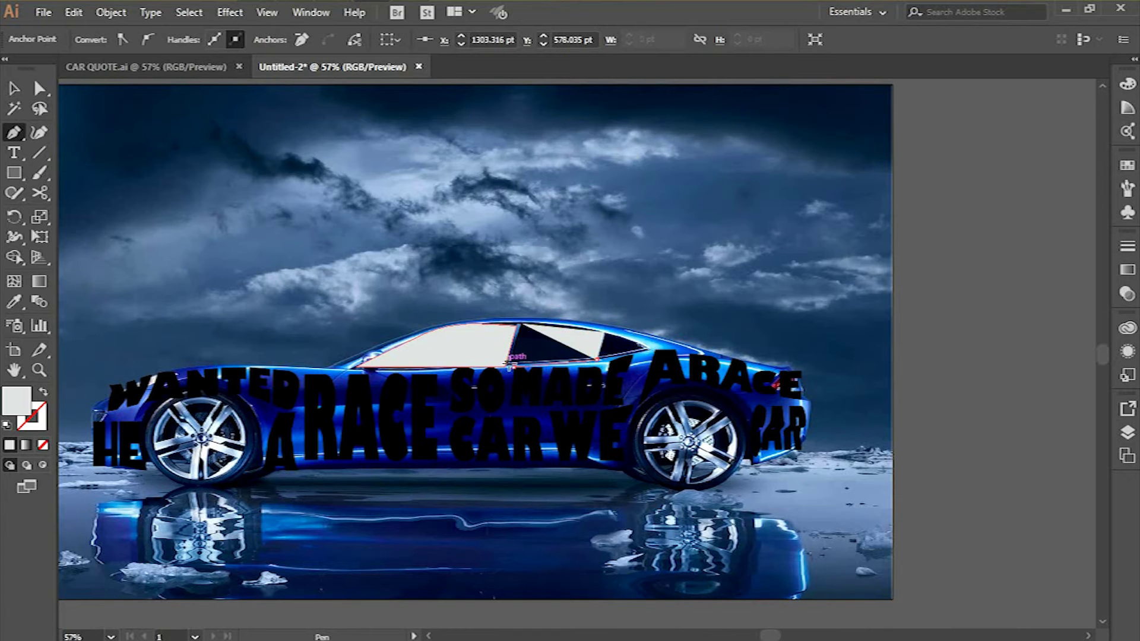
left_click(522, 322)
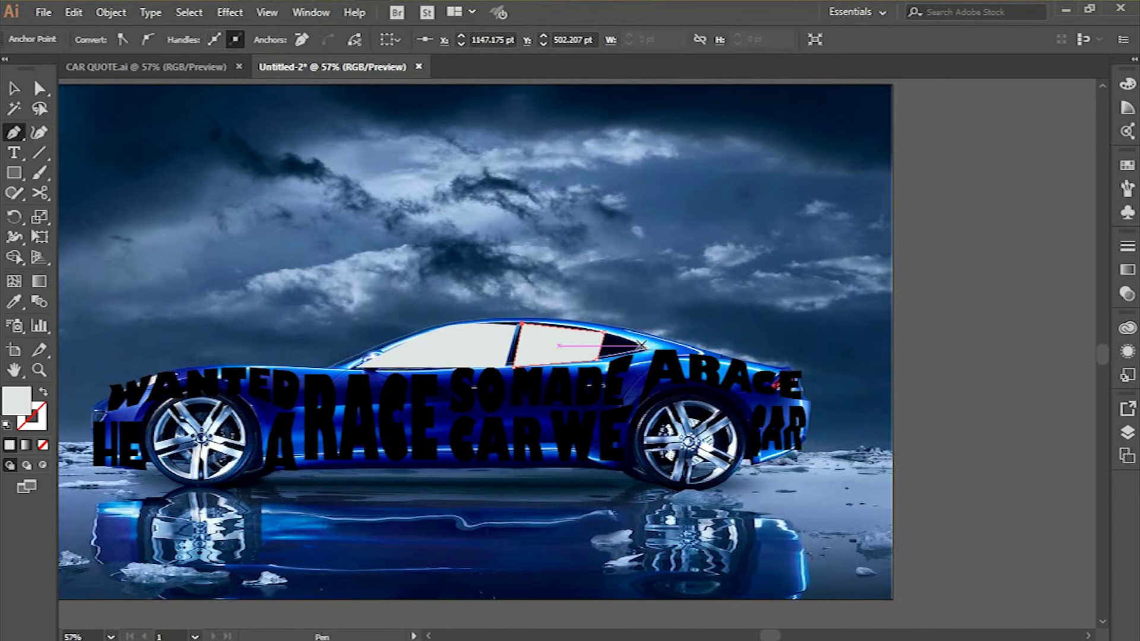
left_click(614, 337)
left_click(647, 346)
left_click(604, 357)
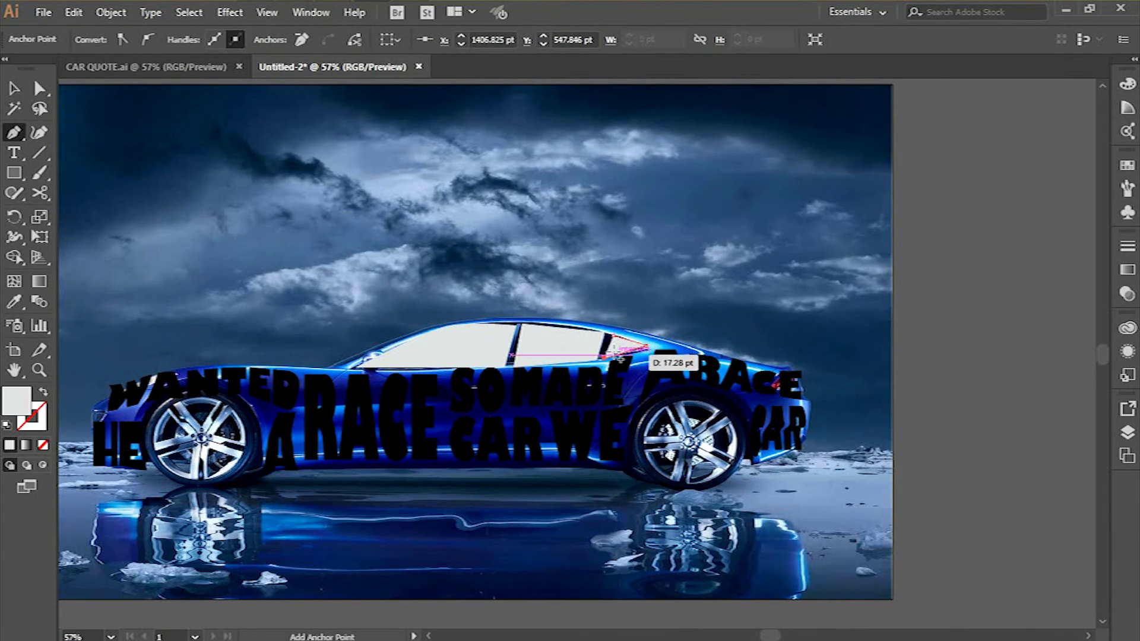
left_click(614, 337)
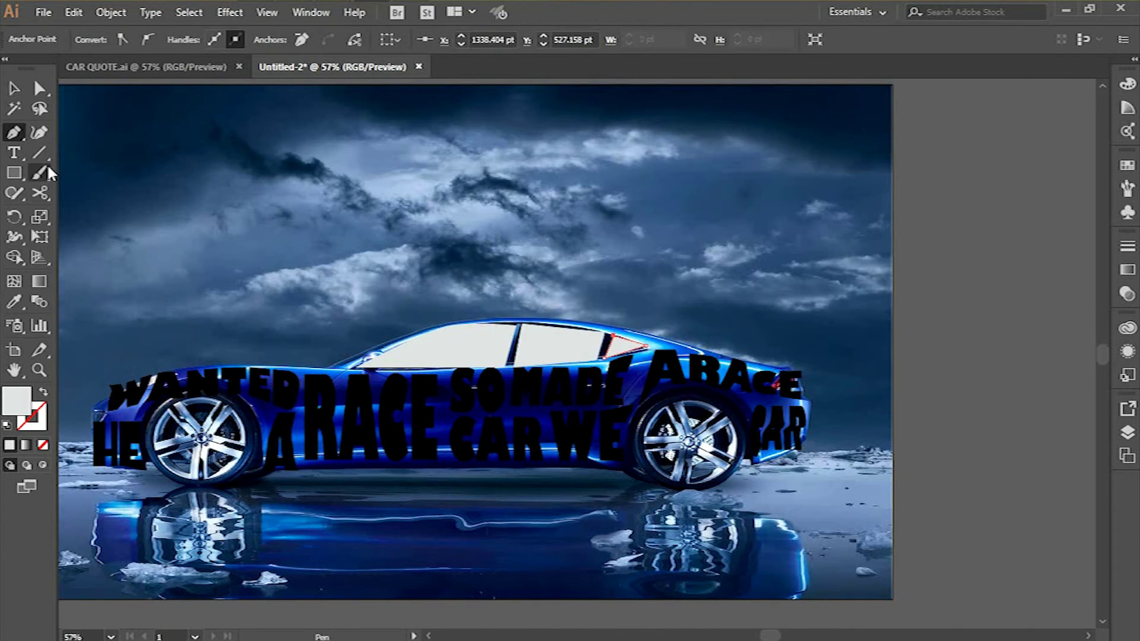
left_click(334, 367)
left_click_drag(450, 325, 555, 320)
mouse_move(678, 342)
left_mouse_down()
mouse_move(706, 355)
mouse_move(681, 343)
left_mouse_up()
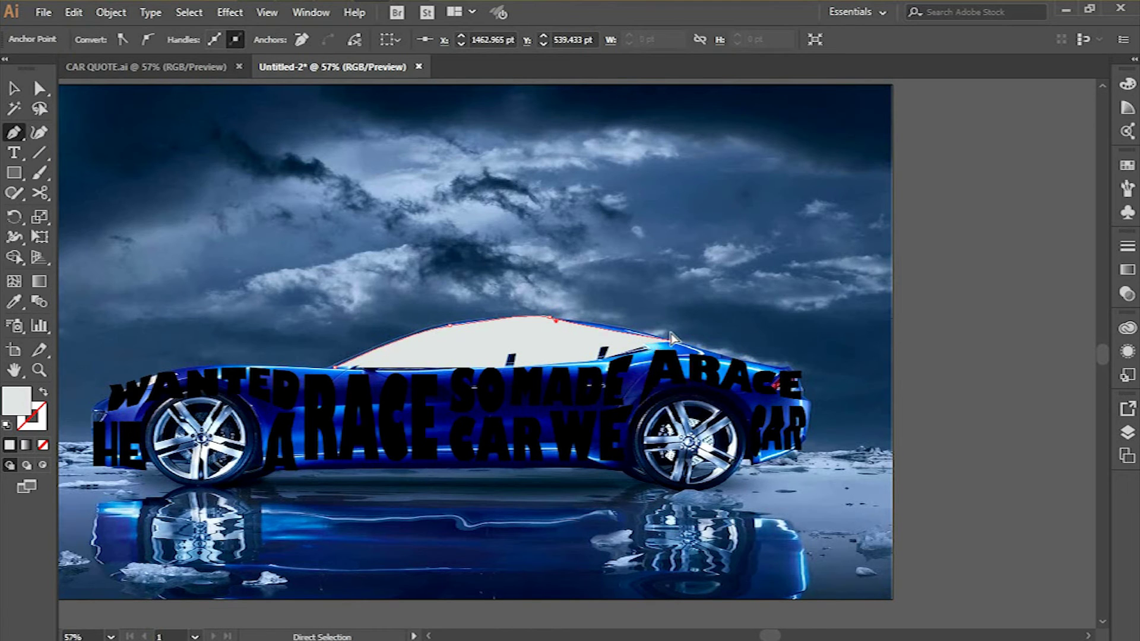
key("ctrl+z")
key("ctrl+z")
key("ctrl+z")
key("ctrl+z")
key("ctrl+z")
key("ctrl+z")
key("ctrl+z")
key("ctrl+z")
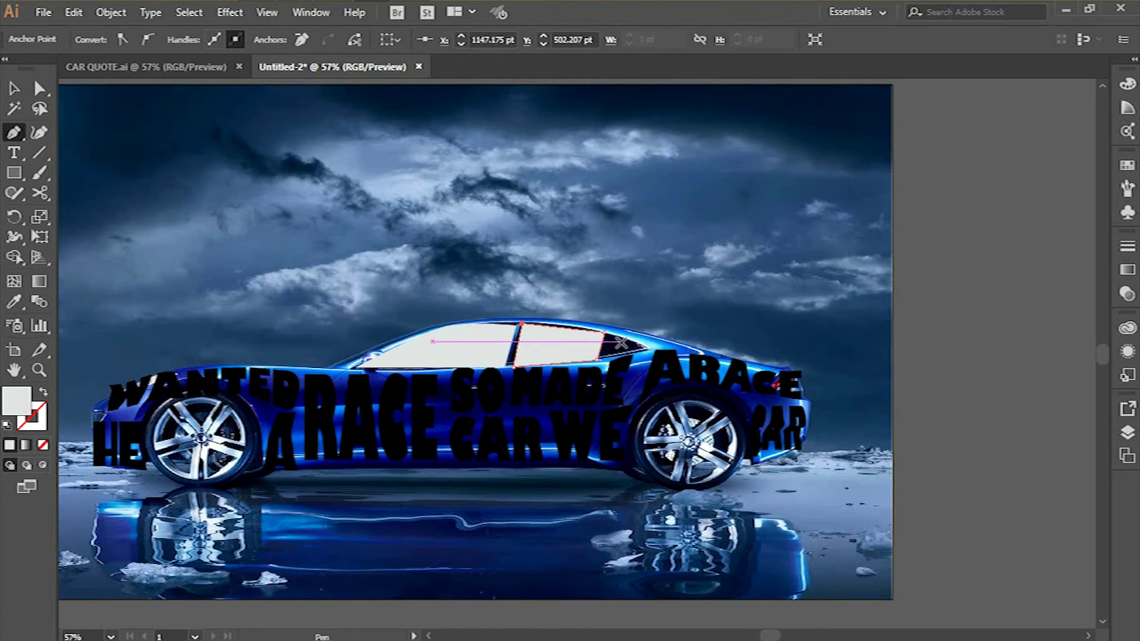
Trace the small triangular rear side window as a closed filled shape with the Pen tool
left_click(606, 334)
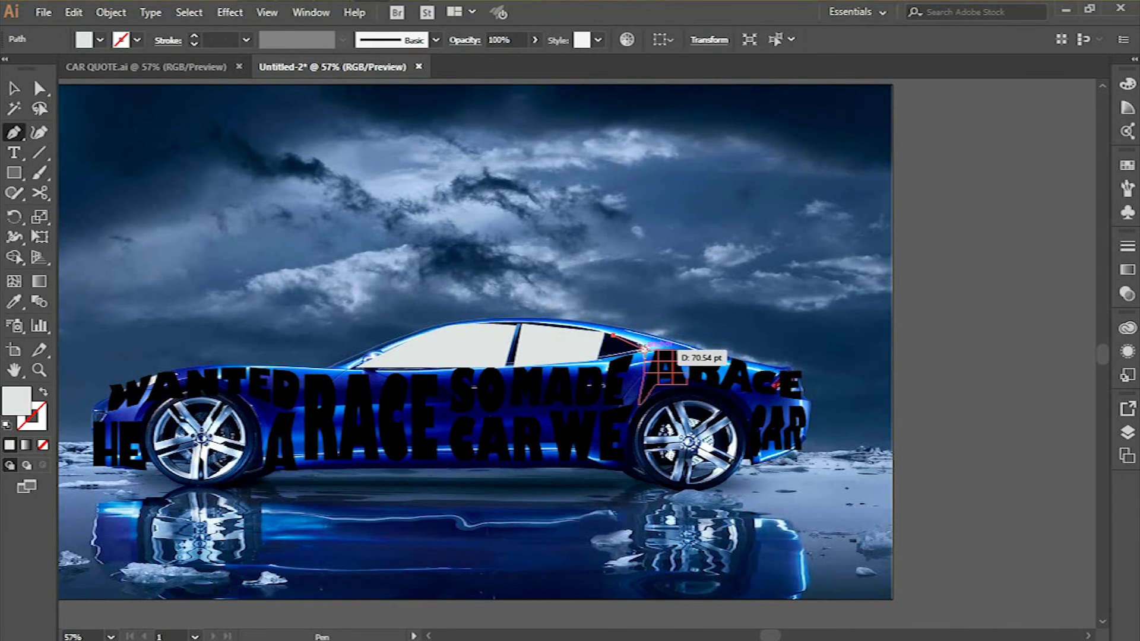
left_click(647, 345)
left_click(606, 359)
left_click(604, 334)
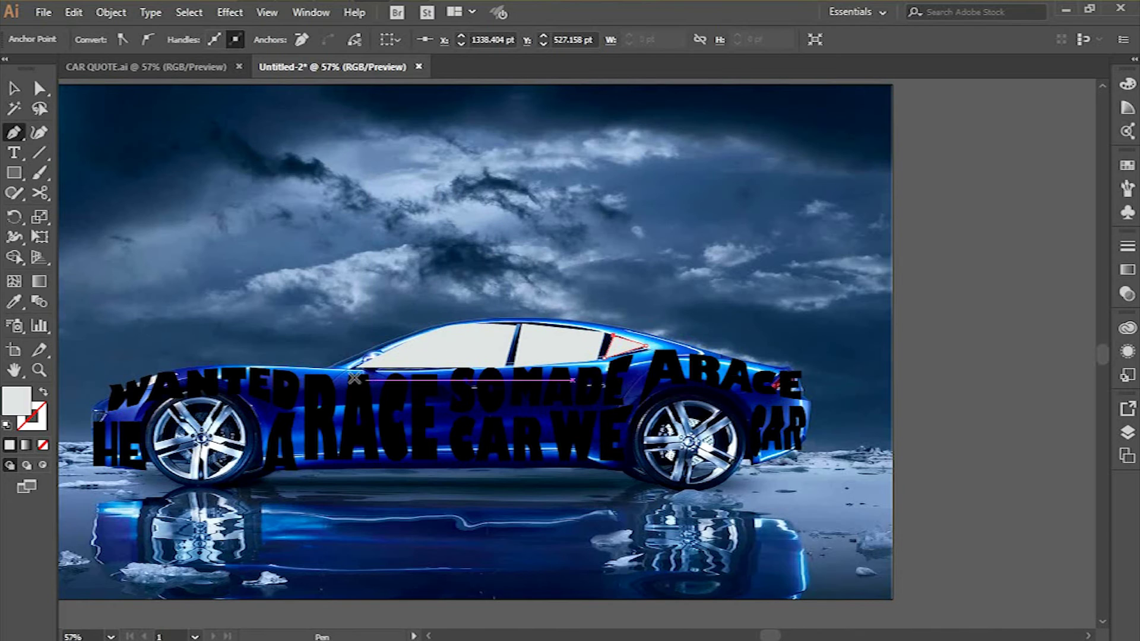
Trace the car's roof outline, from the windshield base over the roofline to the rear end, as a closed filled shape with the Pen tool
left_click(335, 366)
left_click_drag(450, 325, 556, 320)
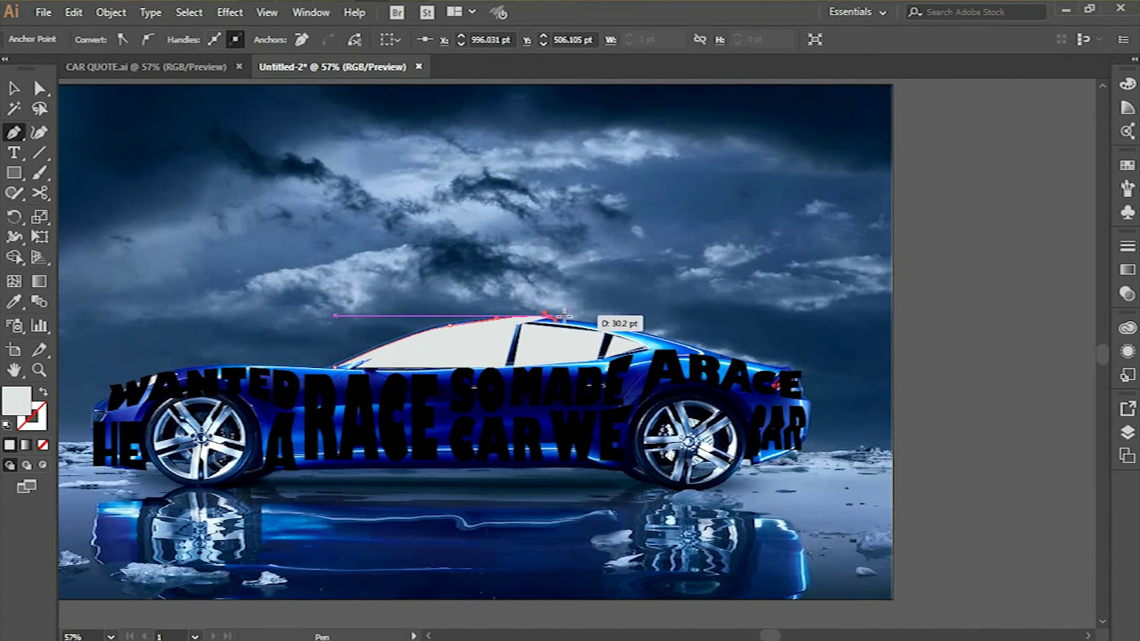
left_click(670, 343)
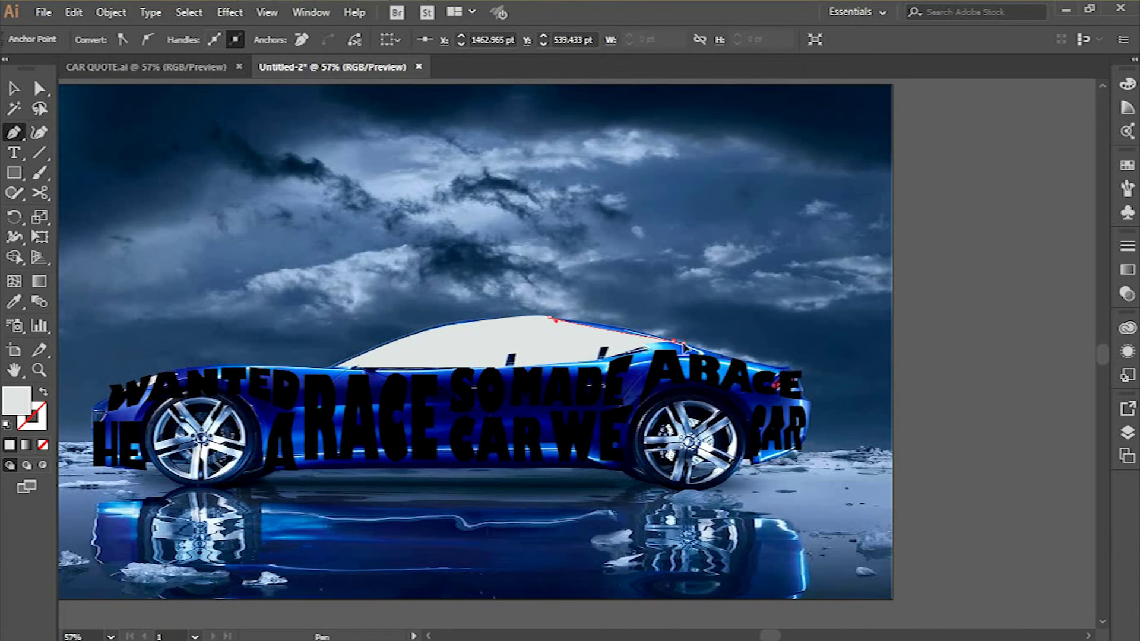
key("ctrl+z")
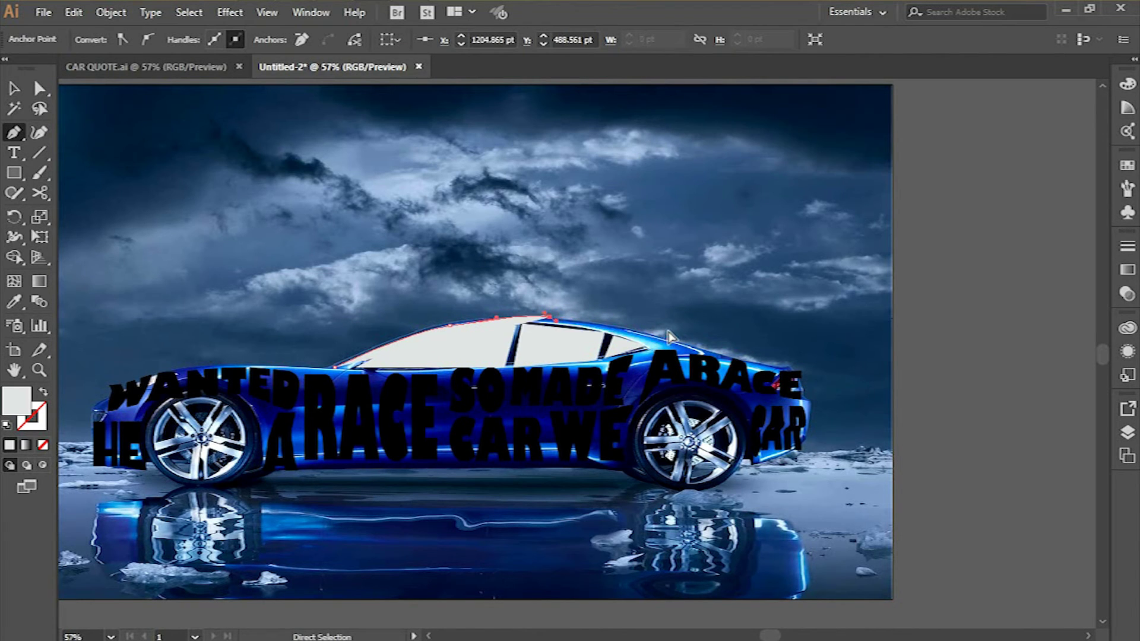
key("ctrl+z")
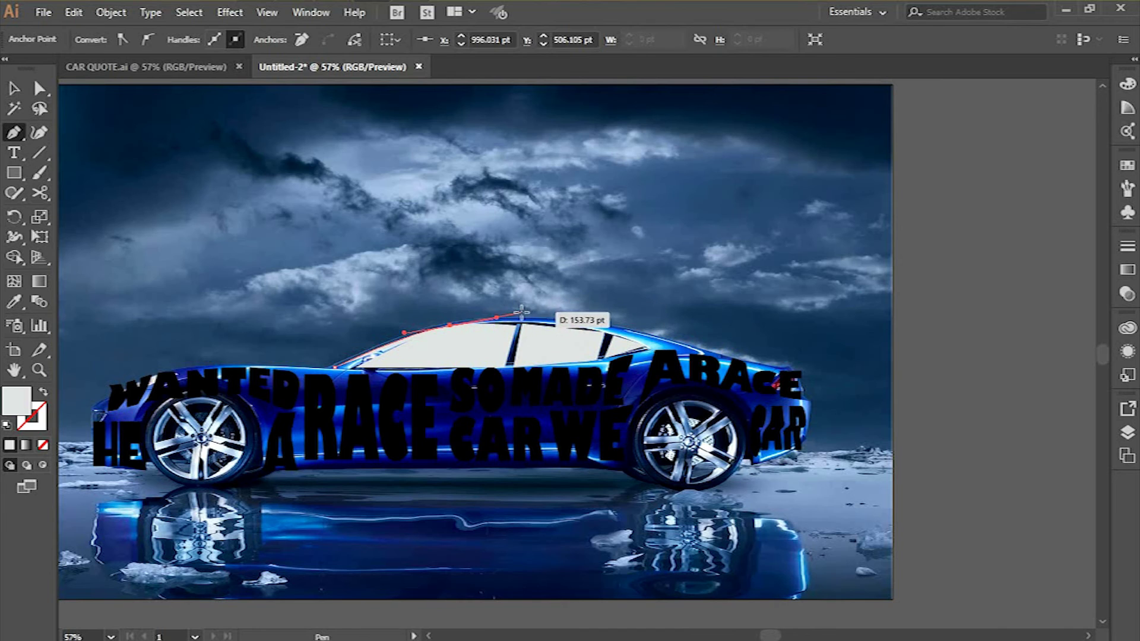
key("ctrl+z")
left_click_drag(469, 318, 600, 325)
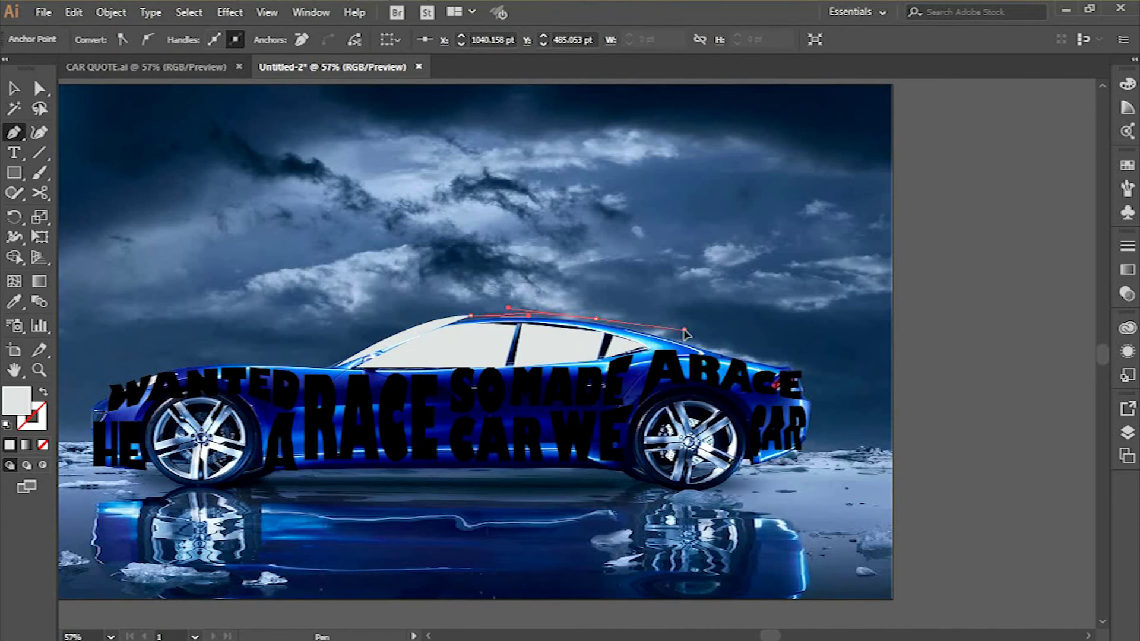
left_click_drag(684, 332, 684, 331)
left_click(596, 320)
left_click(669, 340)
left_click(708, 350)
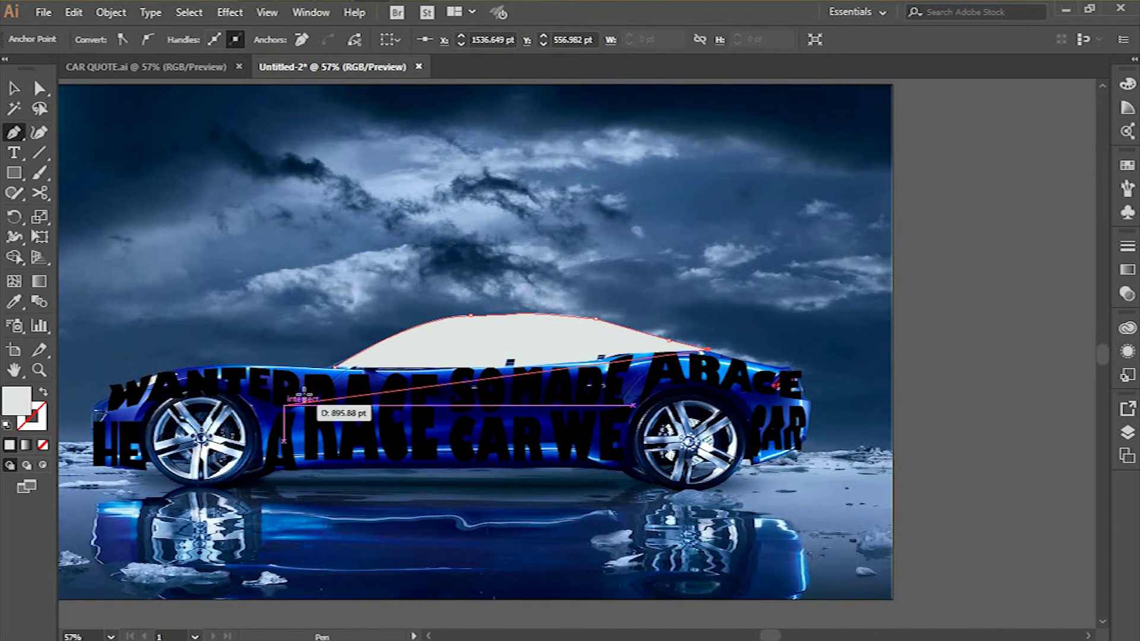
left_click(335, 368)
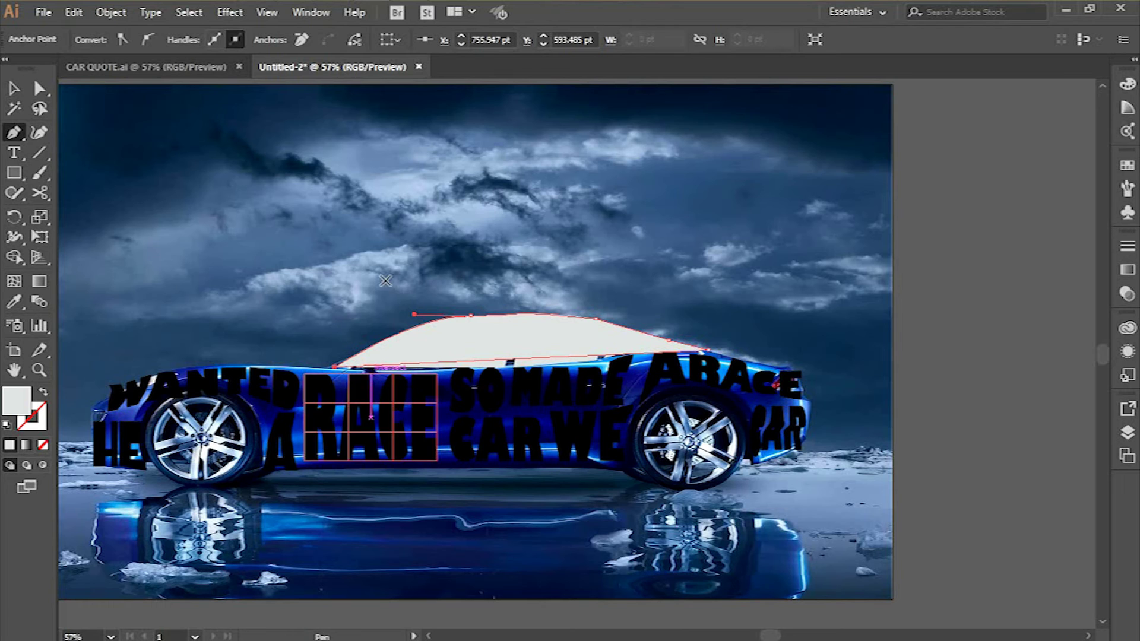
double_click(17, 401)
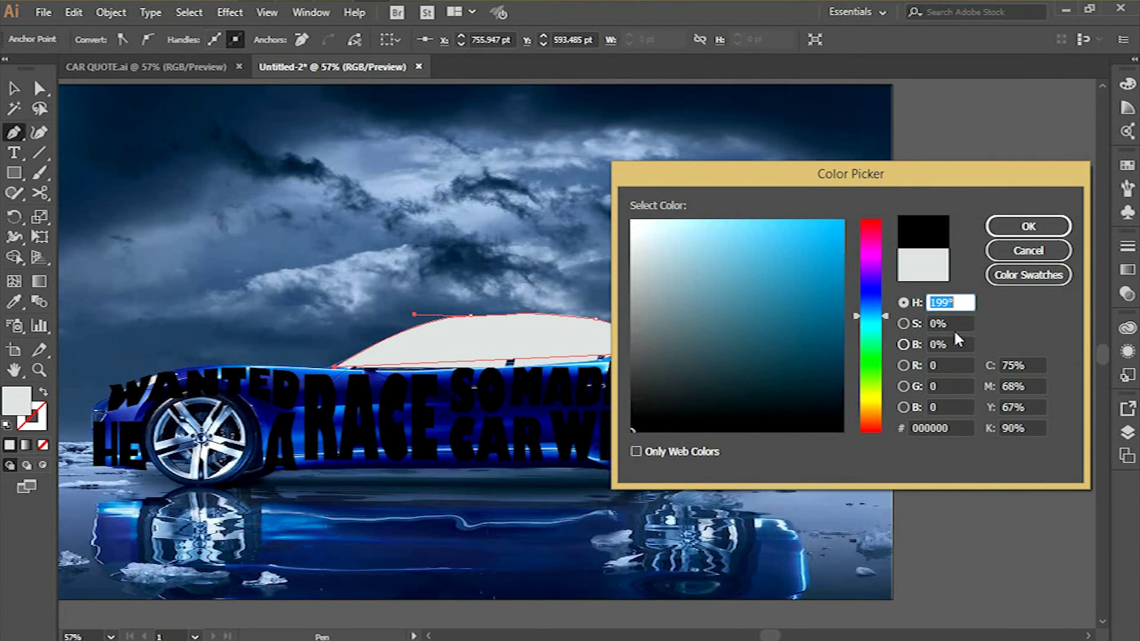
left_click(1028, 226)
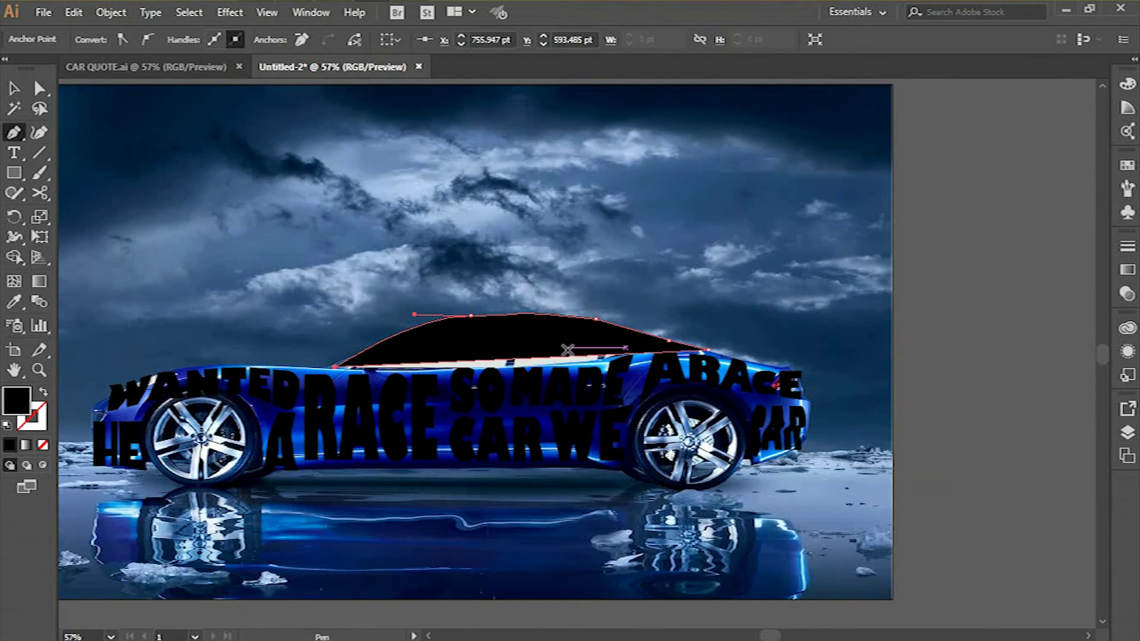
right_click(576, 339)
mouse_move(706, 556)
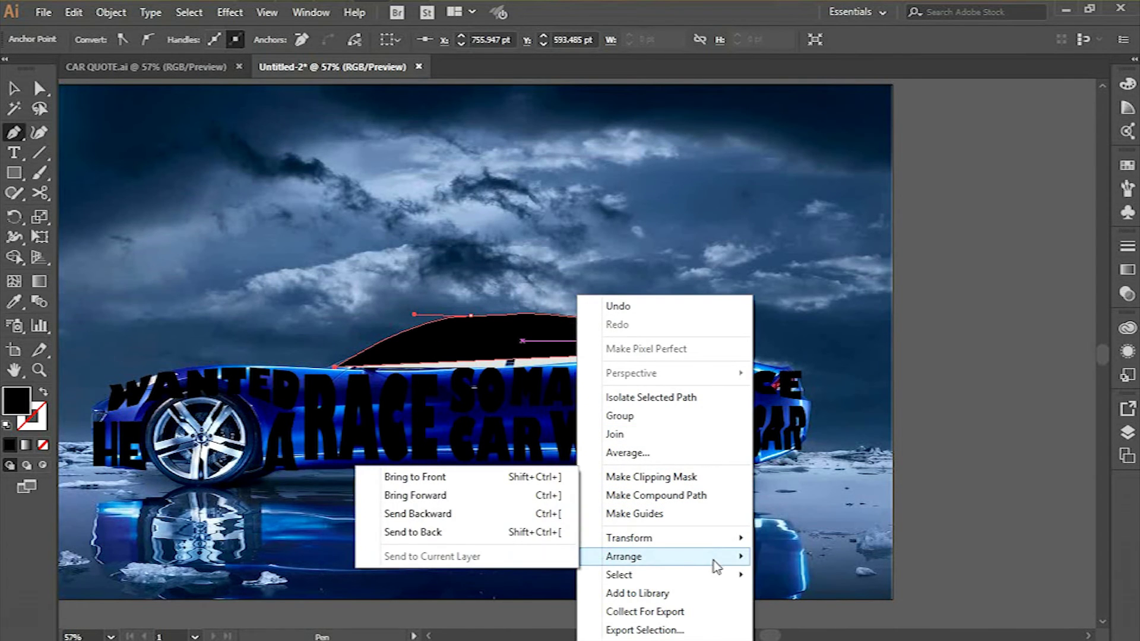
left_click(509, 514)
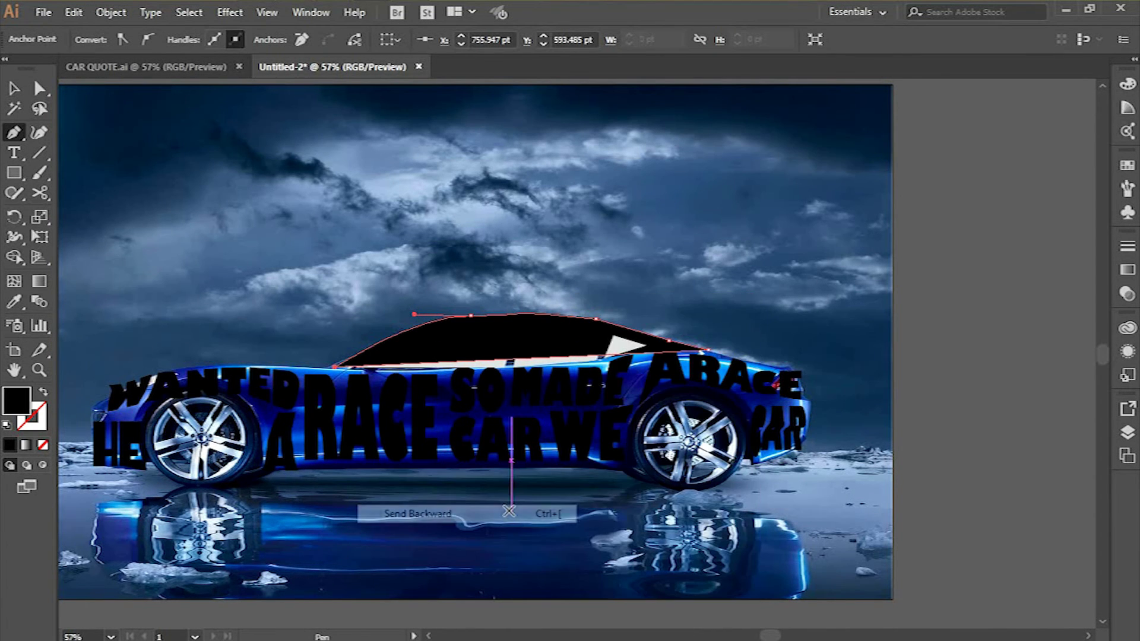
right_click(554, 347)
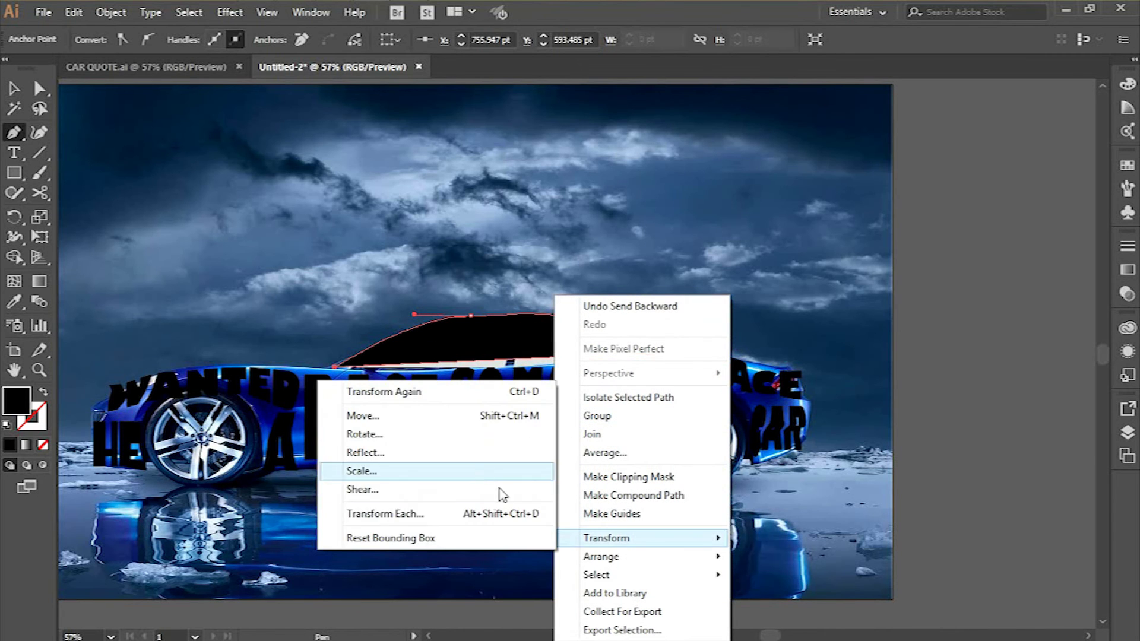
mouse_move(589, 561)
left_click(783, 271)
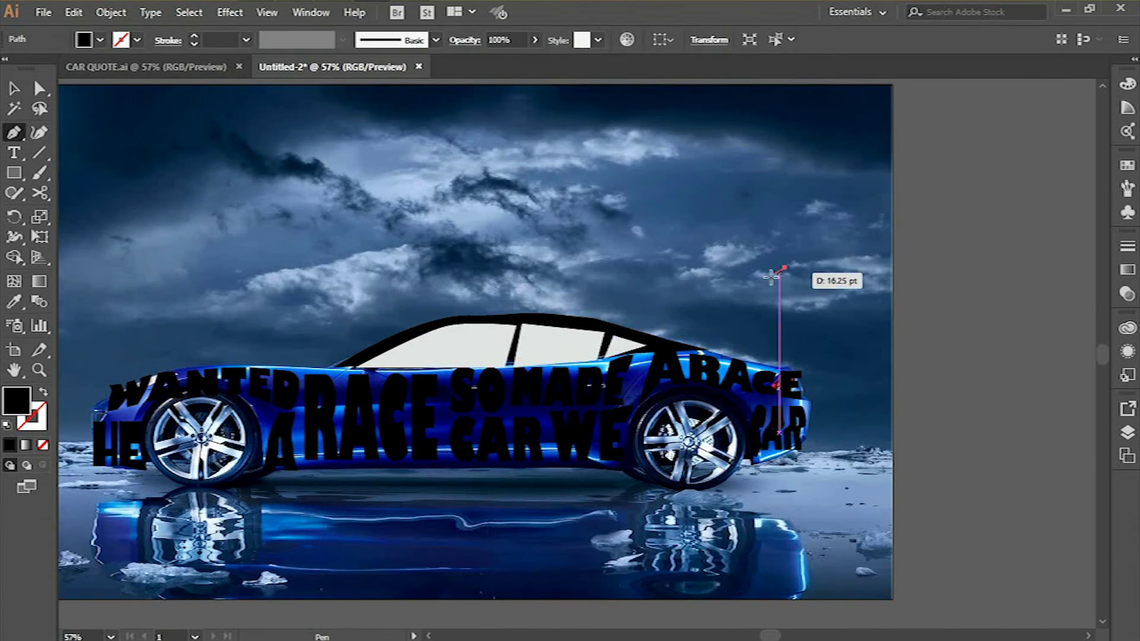
key("ctrl+z")
key("ctrl+z")
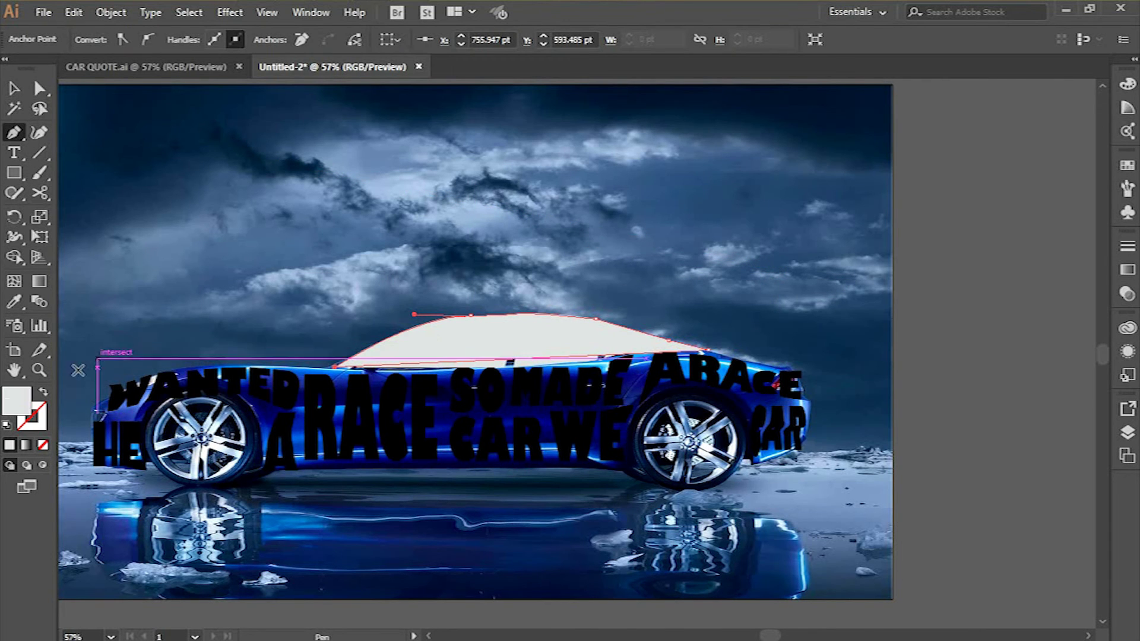
Fill the roof shape with black (000000) and arrange it behind the three window shapes
double_click(17, 401)
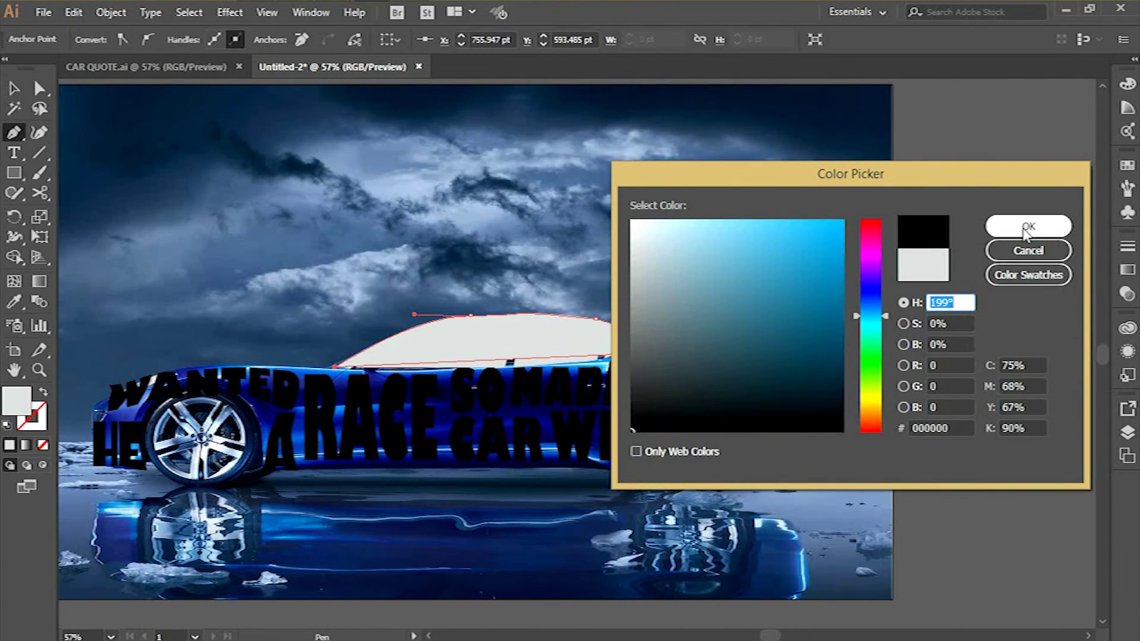
left_click(995, 226)
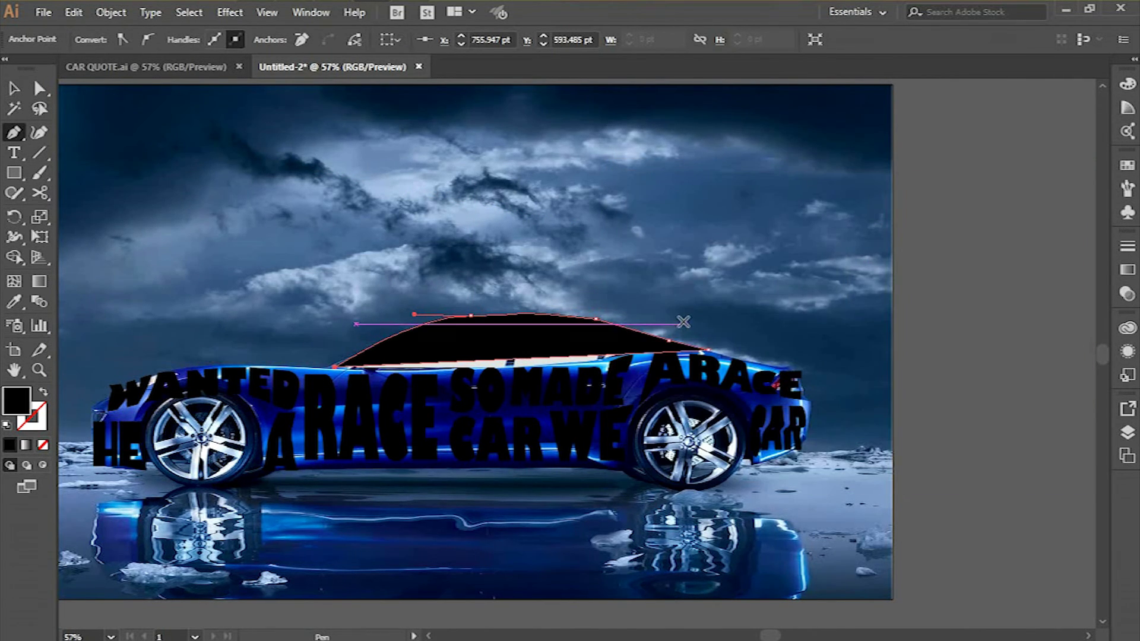
right_click(575, 339)
mouse_move(714, 562)
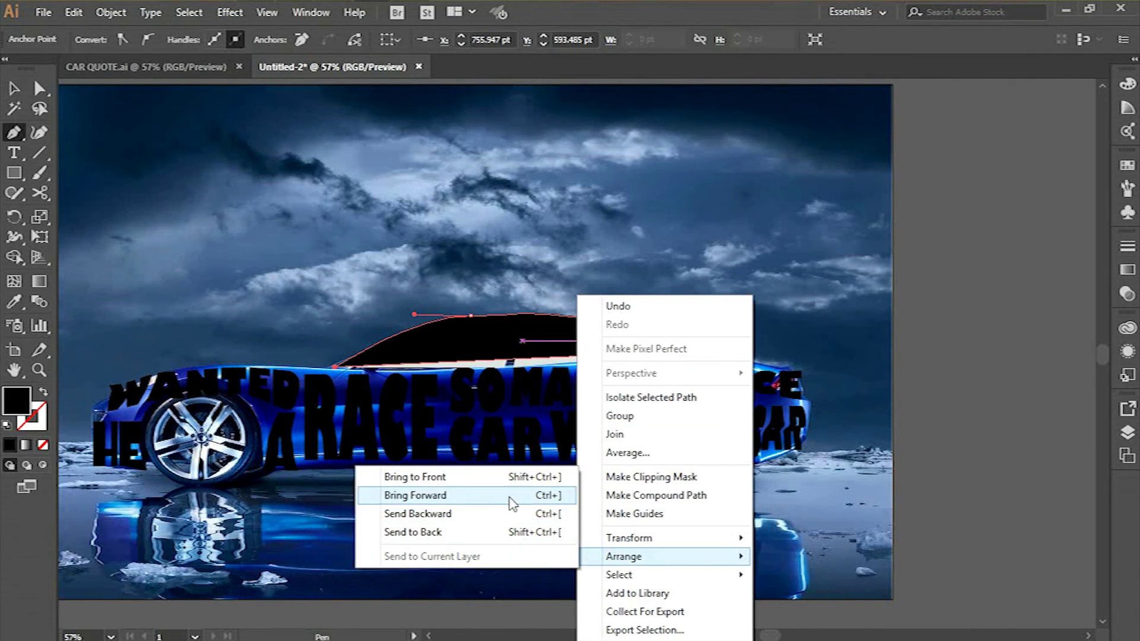
left_click(508, 515)
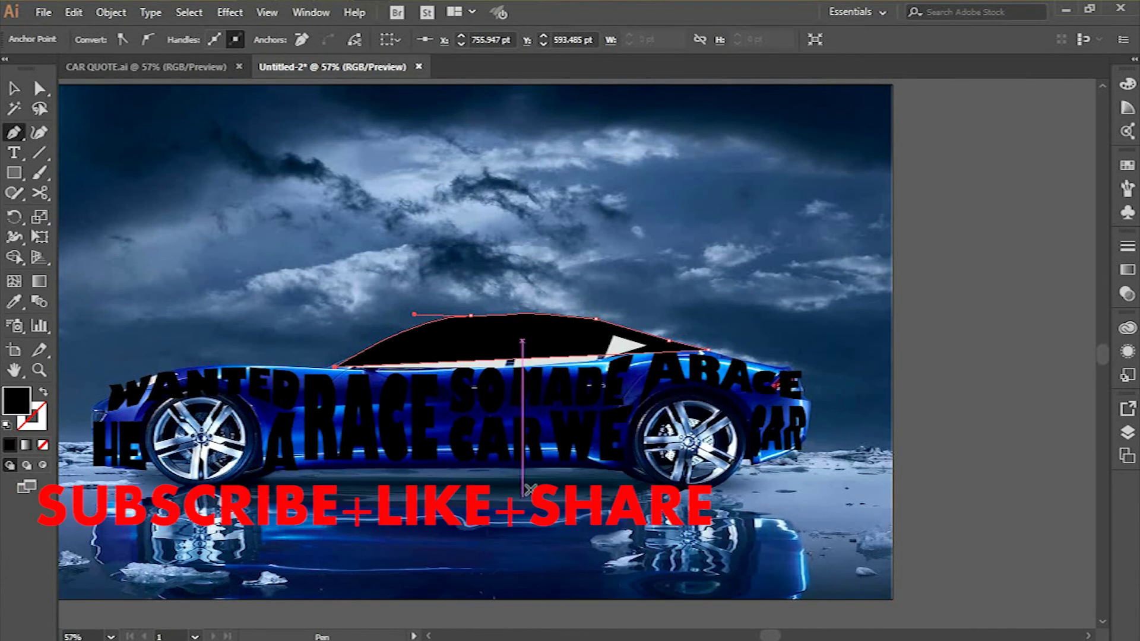
right_click(554, 350)
mouse_move(657, 546)
mouse_move(589, 562)
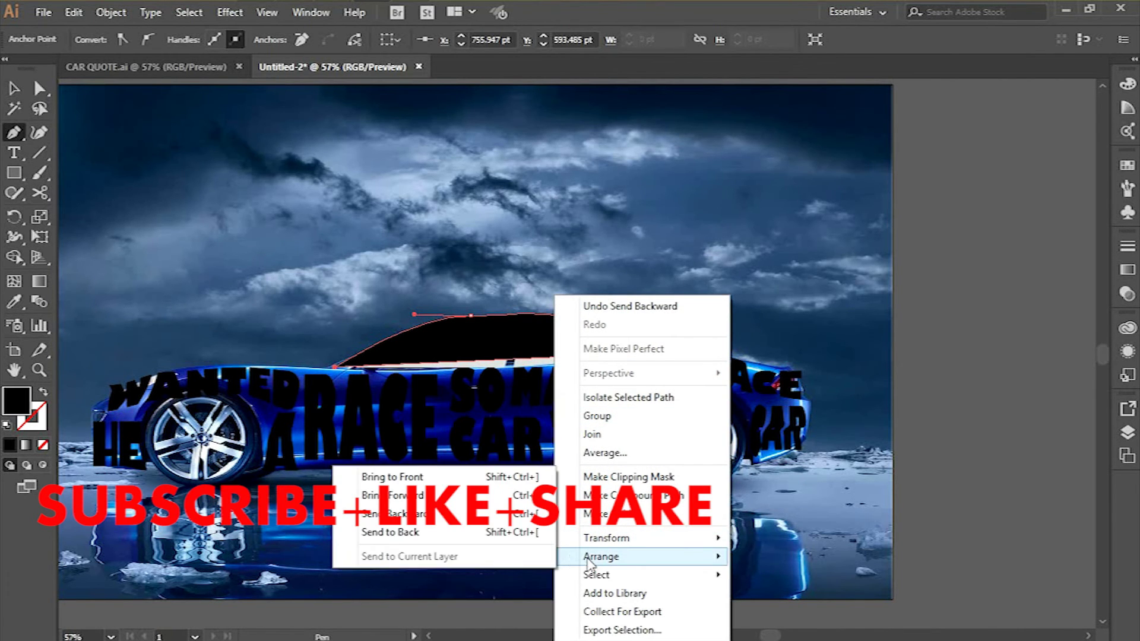
left_click(489, 536)
left_click(776, 267)
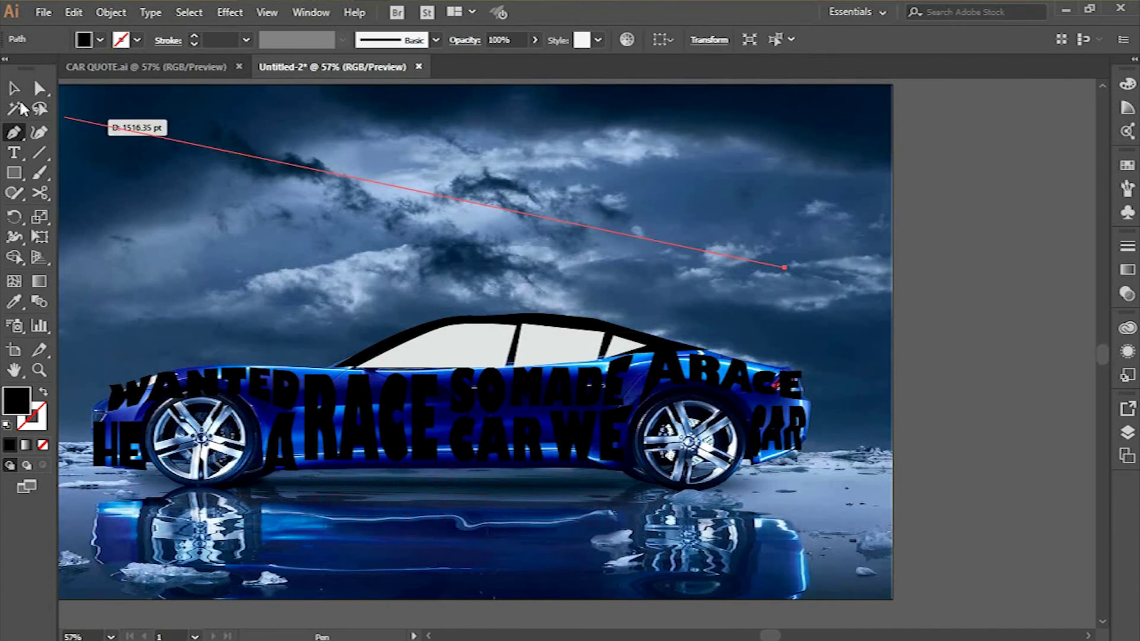
Shift the rear, middle and front window shapes slightly upward so they sit inside the black roof shape
left_click(14, 88)
left_click(626, 347)
left_click_drag(625, 346, 572, 338)
left_click(573, 349)
left_click(475, 351)
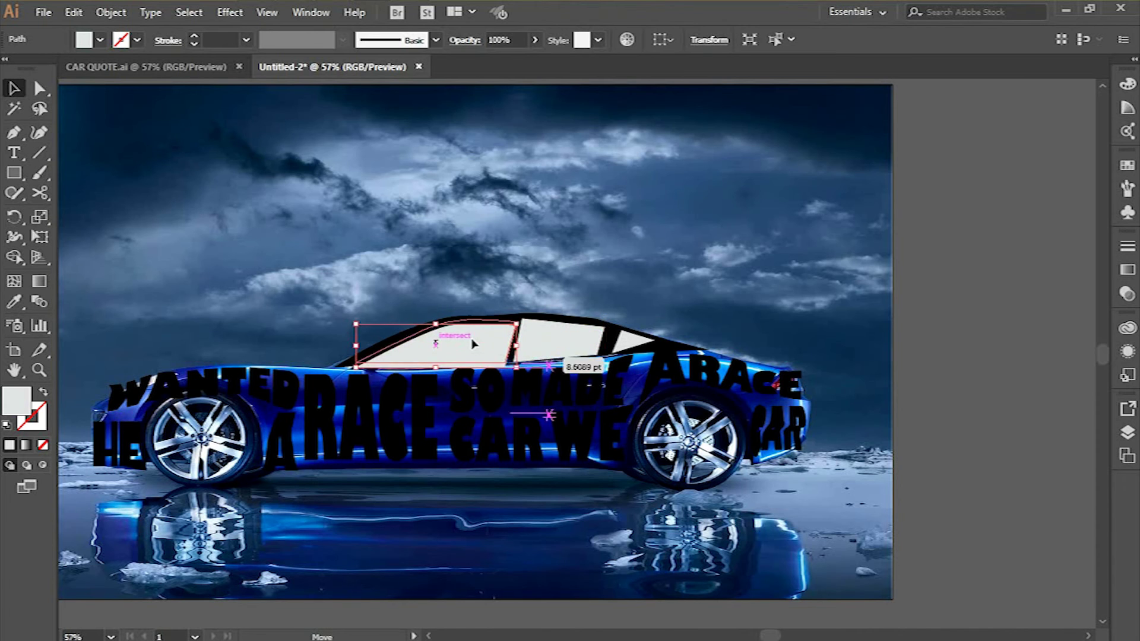
left_click(938, 357)
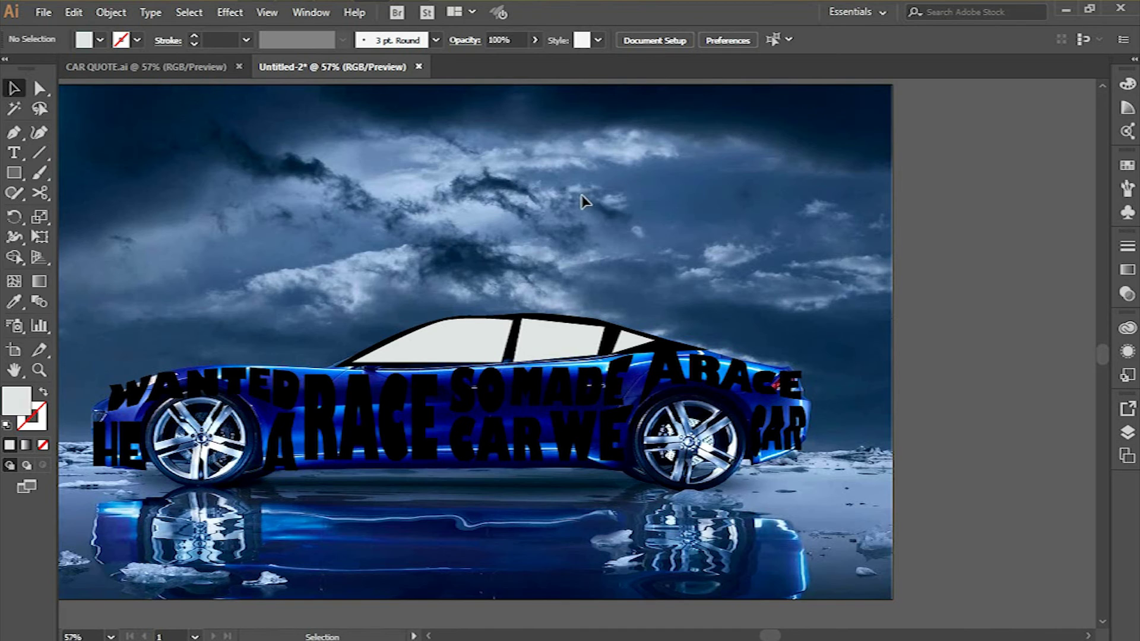
left_click_drag(14, 172, 100, 213)
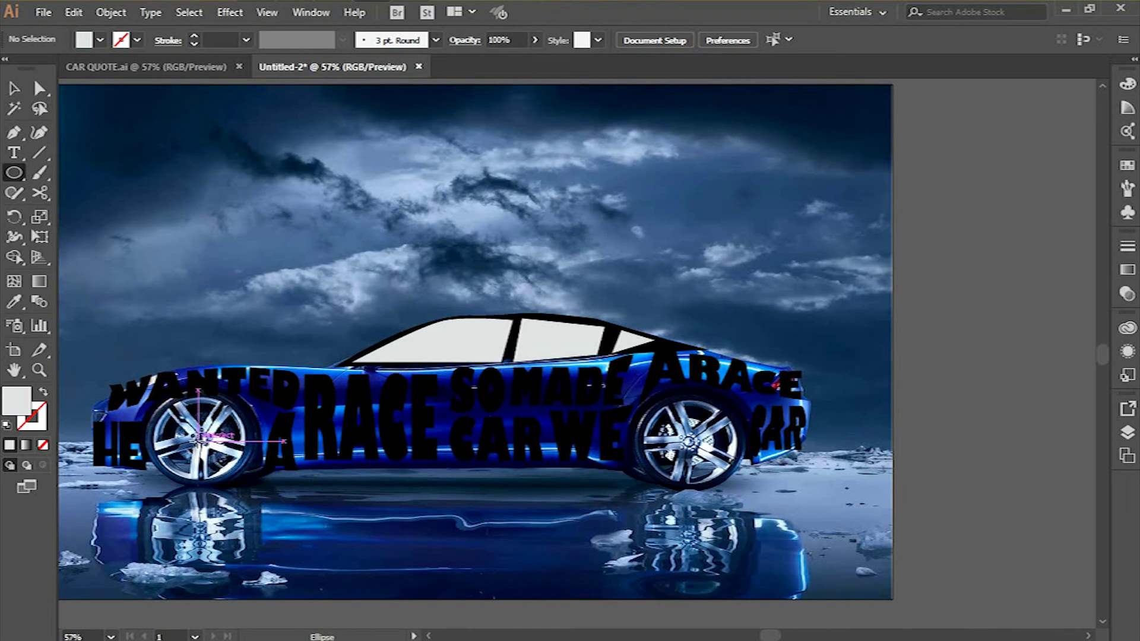
left_click_drag(198, 437, 240, 457)
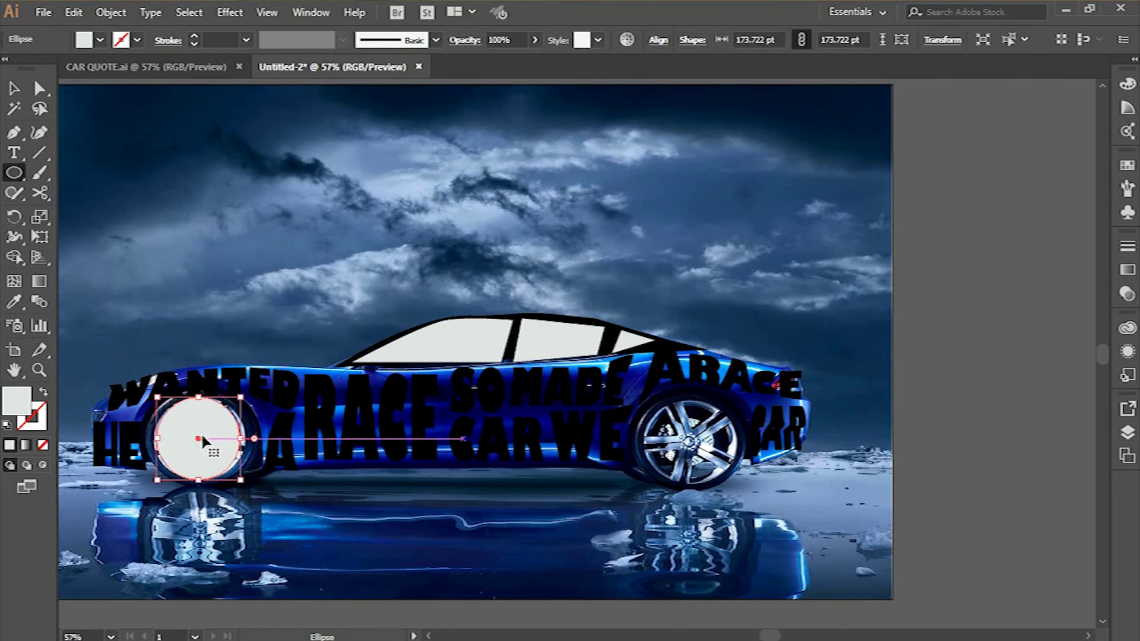
left_click(43, 444)
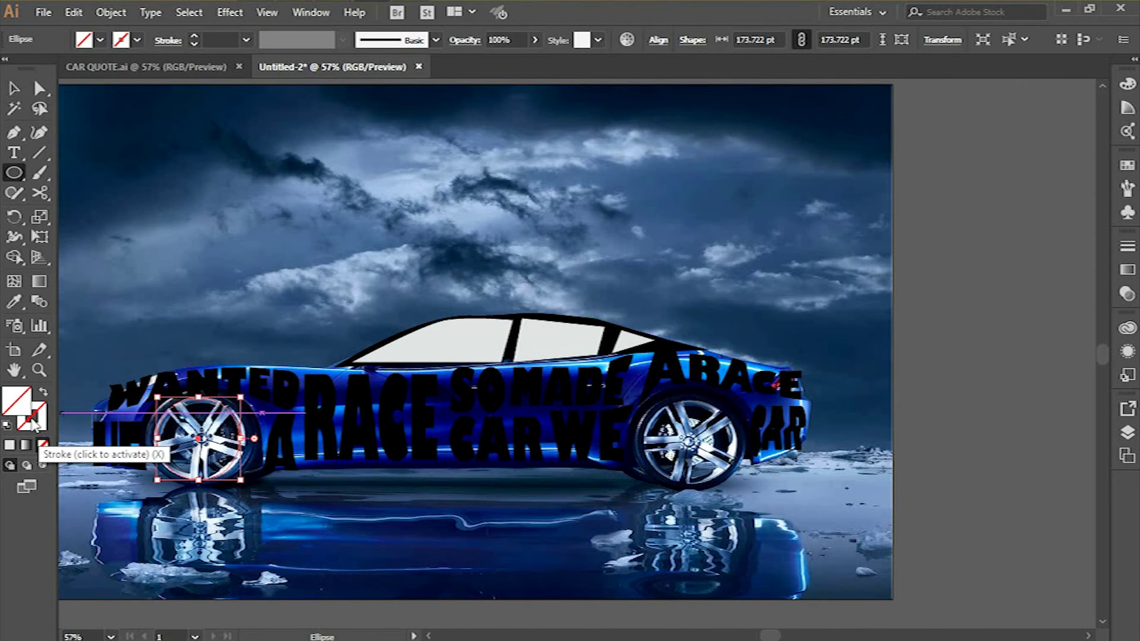
left_click(34, 422)
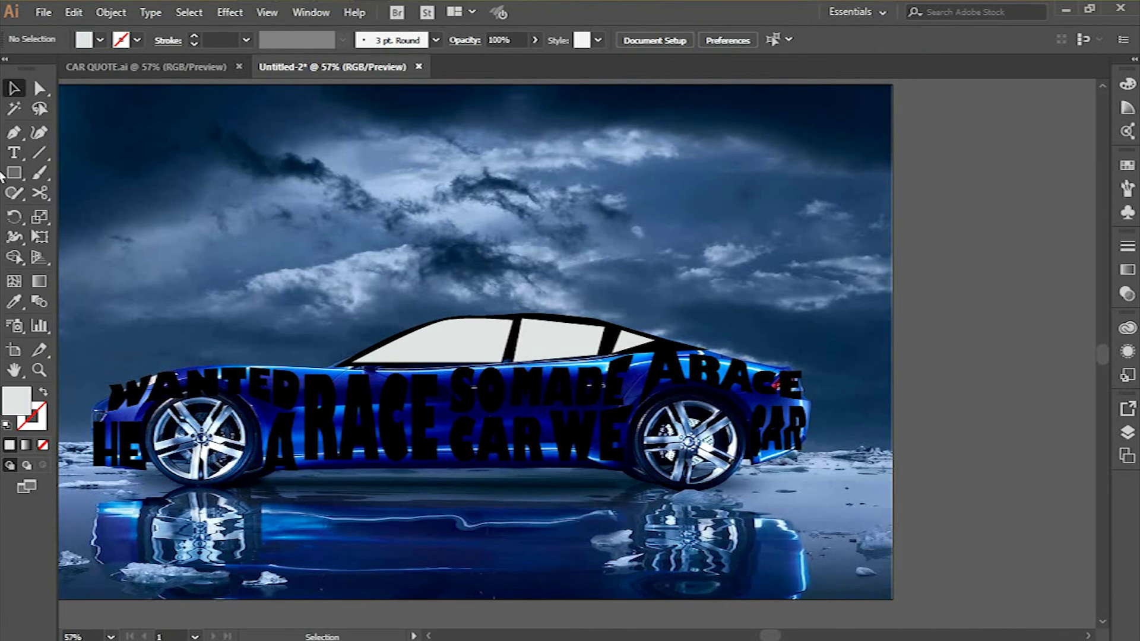
Draw a circle about 174 pt in diameter centred on the front wheel and remove its fill
left_click_drag(15, 173, 71, 212)
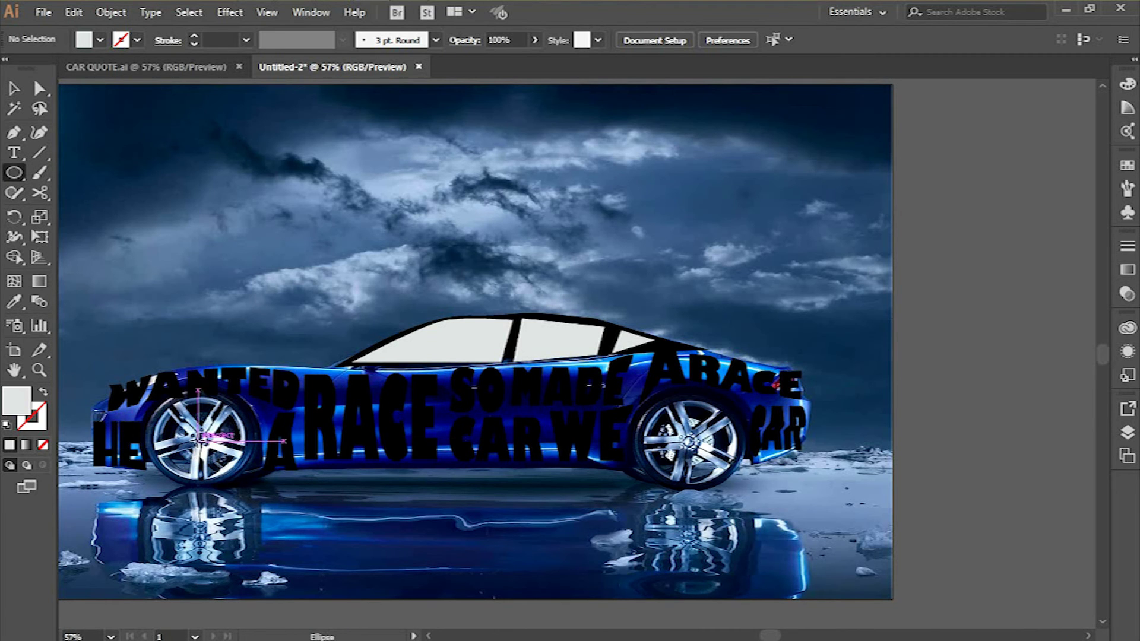
left_click_drag(198, 436, 240, 458)
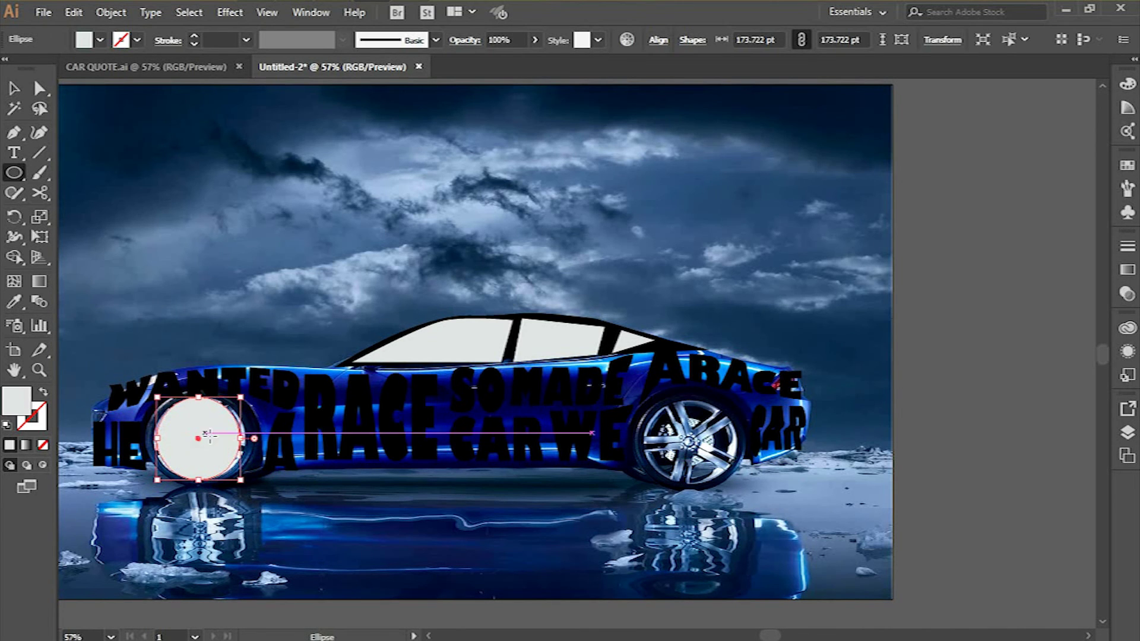
left_click(43, 445)
Give the front wheel circle a solid black (000000) stroke
left_click(33, 423)
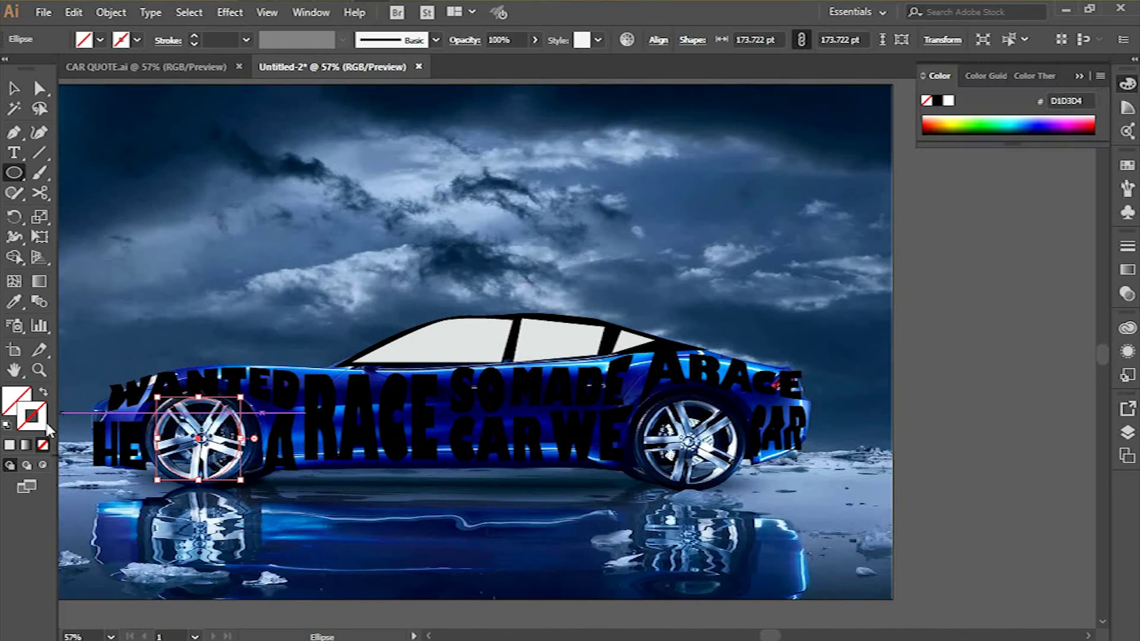
left_click(10, 445)
double_click(41, 426)
left_click_drag(633, 255, 633, 439)
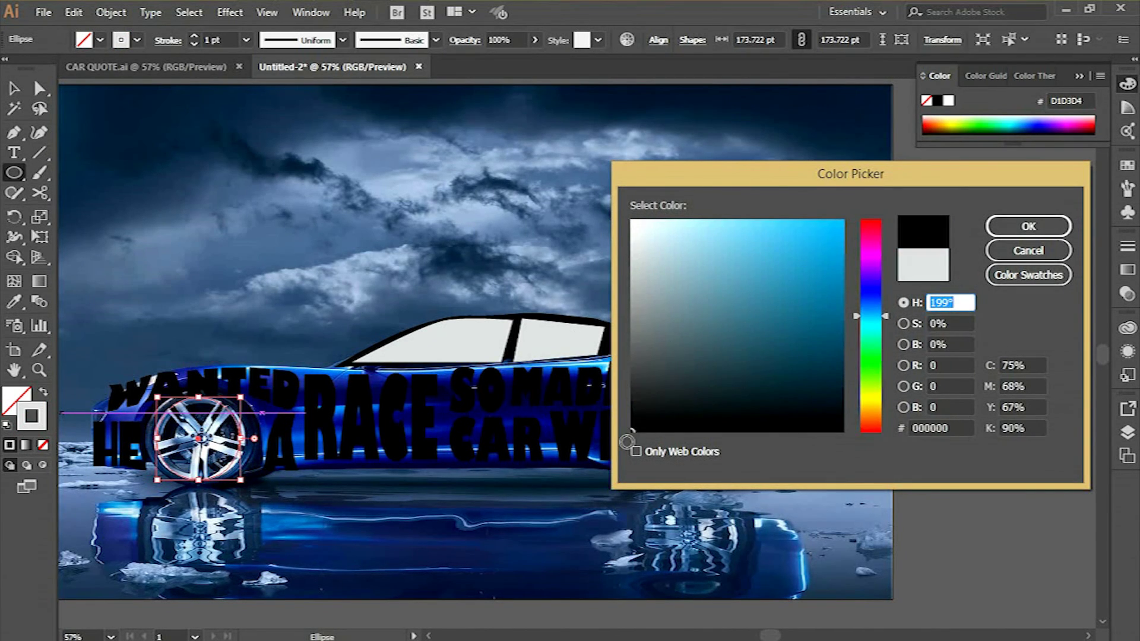
left_click(1028, 226)
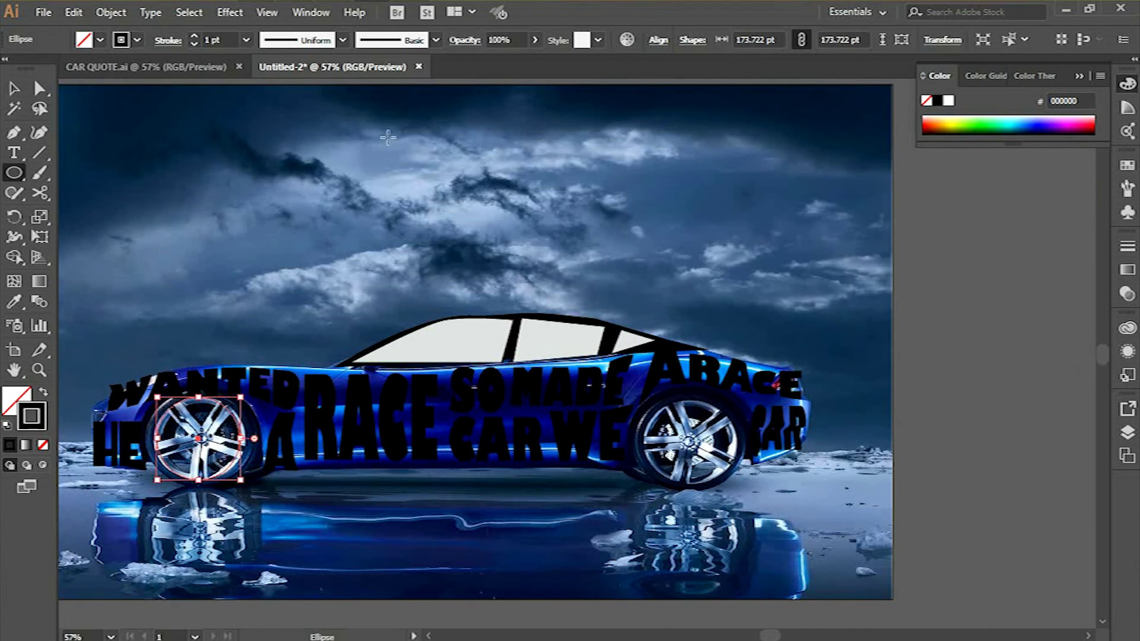
Set the front wheel circle's stroke weight to 33 pt so it covers the tyre
left_click(194, 36)
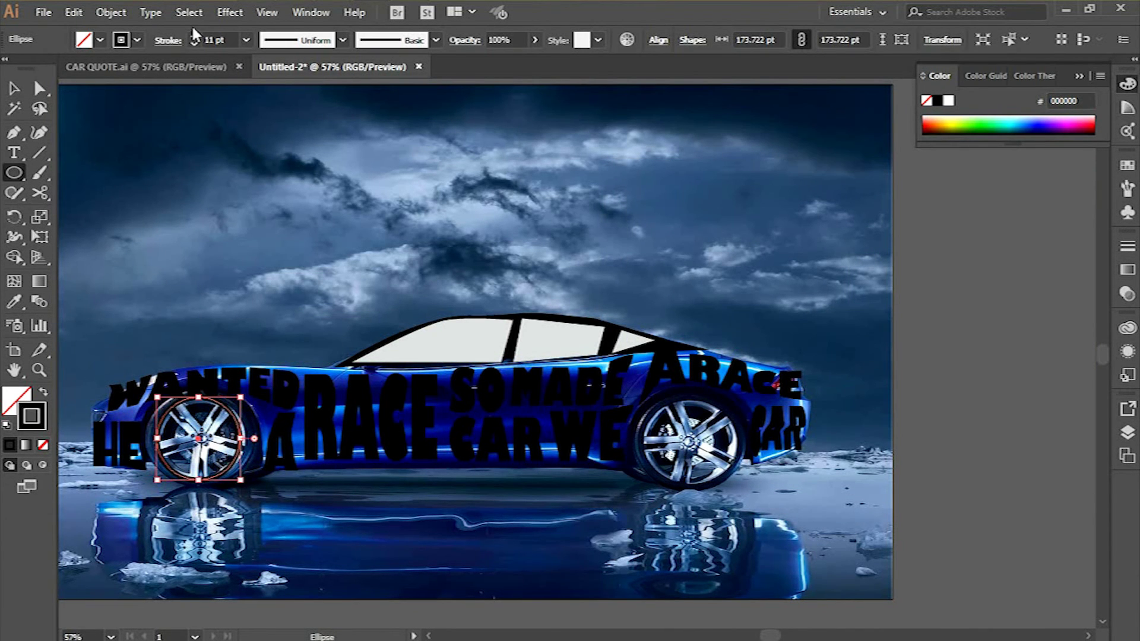
left_click(192, 35)
left_click(194, 36)
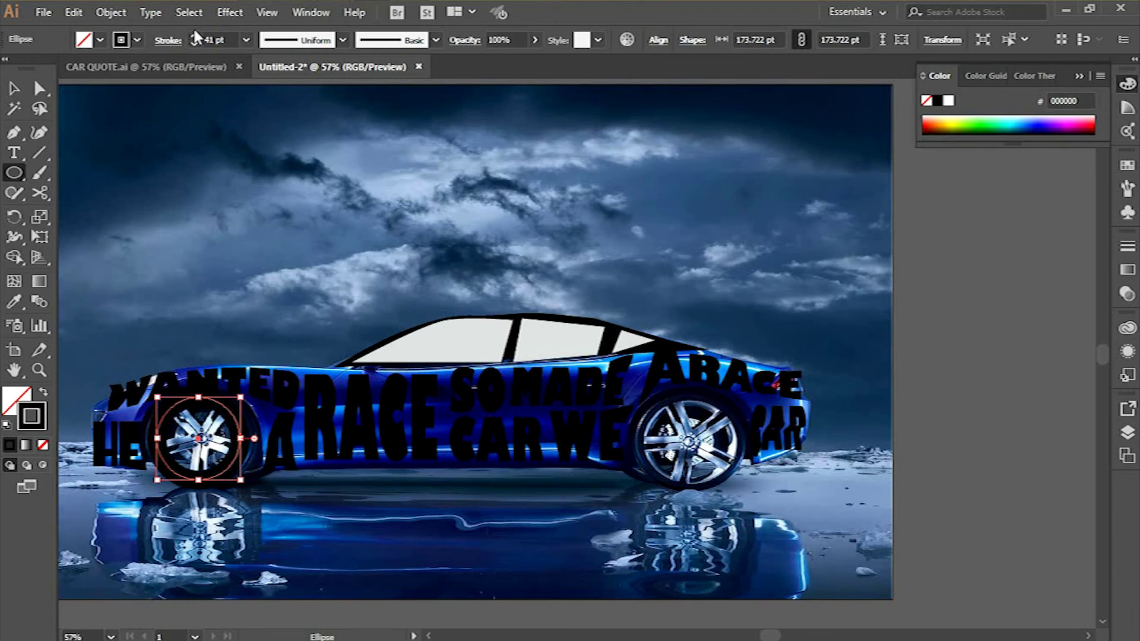
left_click(193, 43)
key("t")
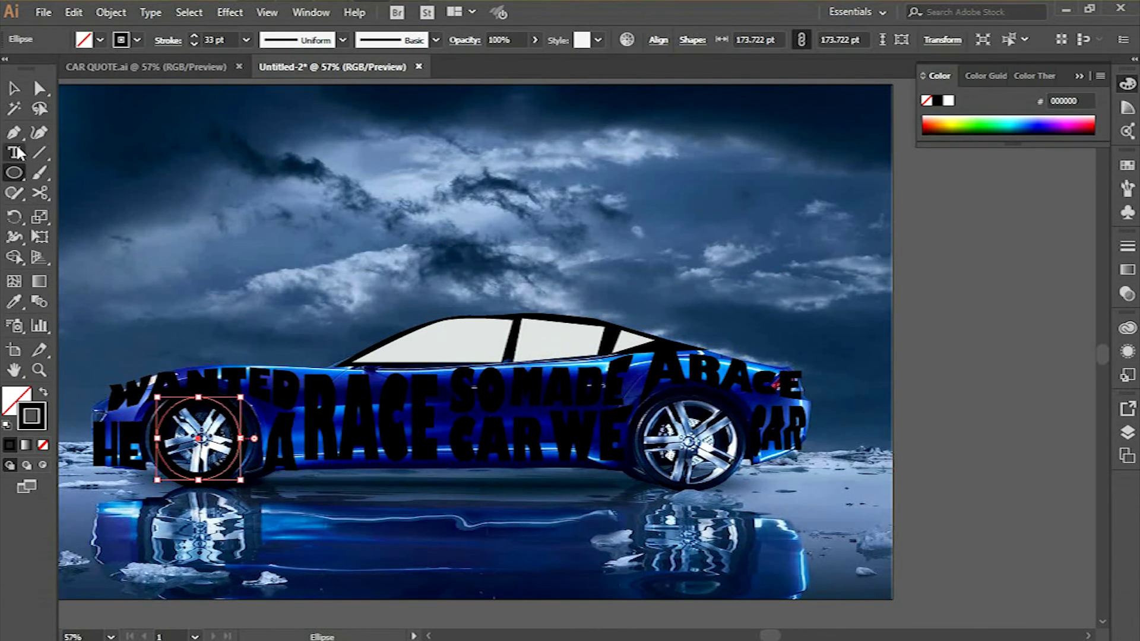
left_click(217, 418)
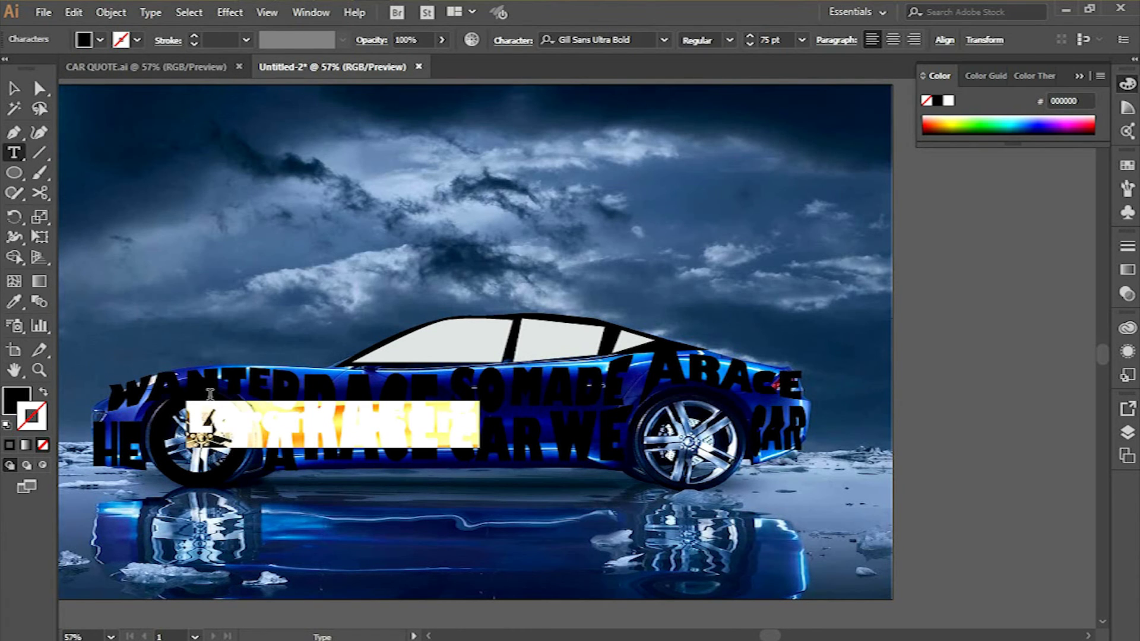
key("BackSpace")
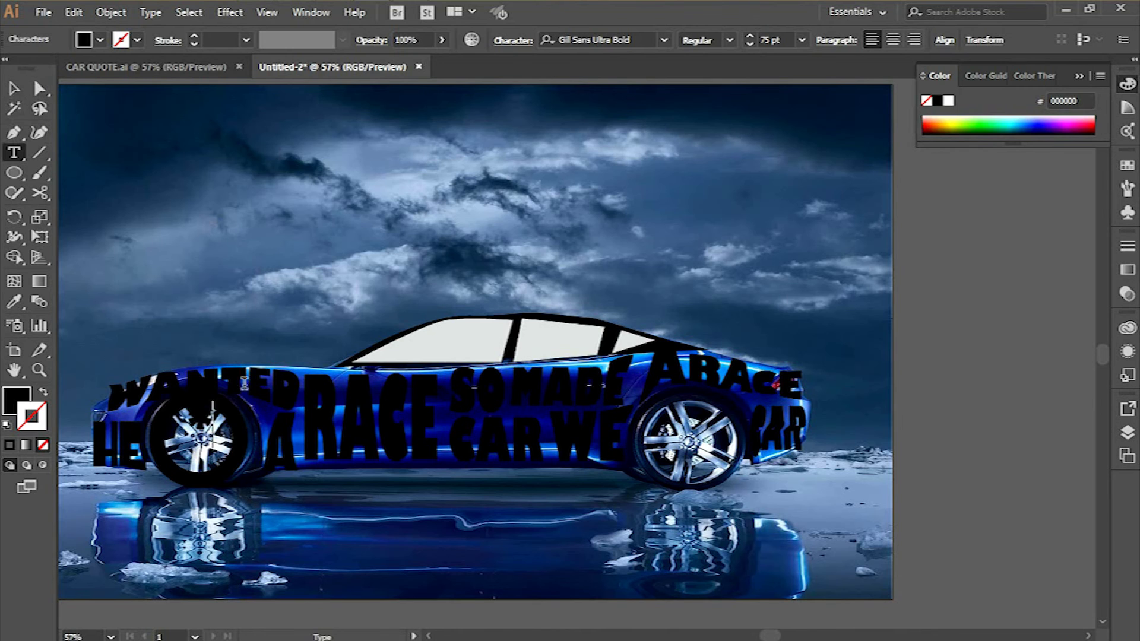
key("Escape")
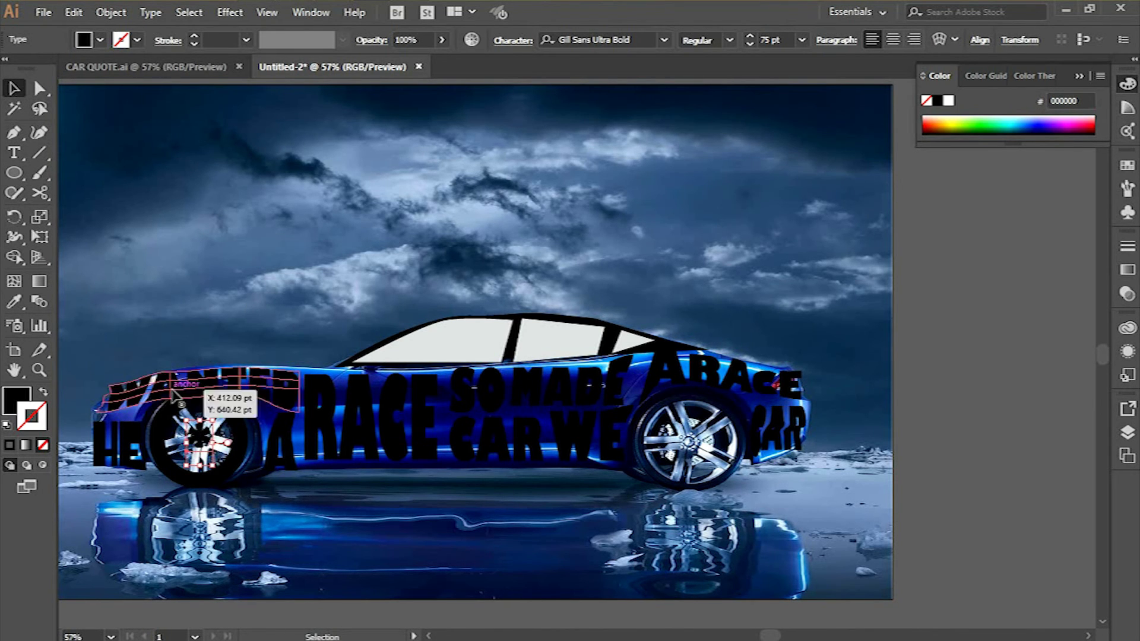
right_click(206, 446)
left_click(299, 229)
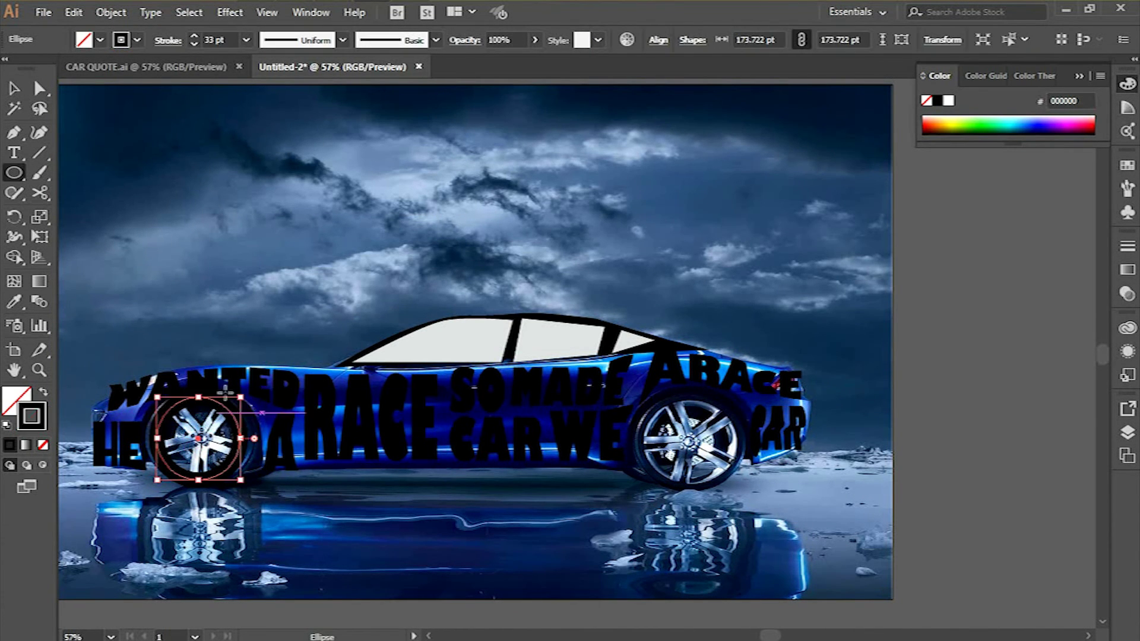
Add an asterisk character in Gill Sans Ultra Bold at the centre of the front wheel
left_click(18, 153)
left_click(191, 439)
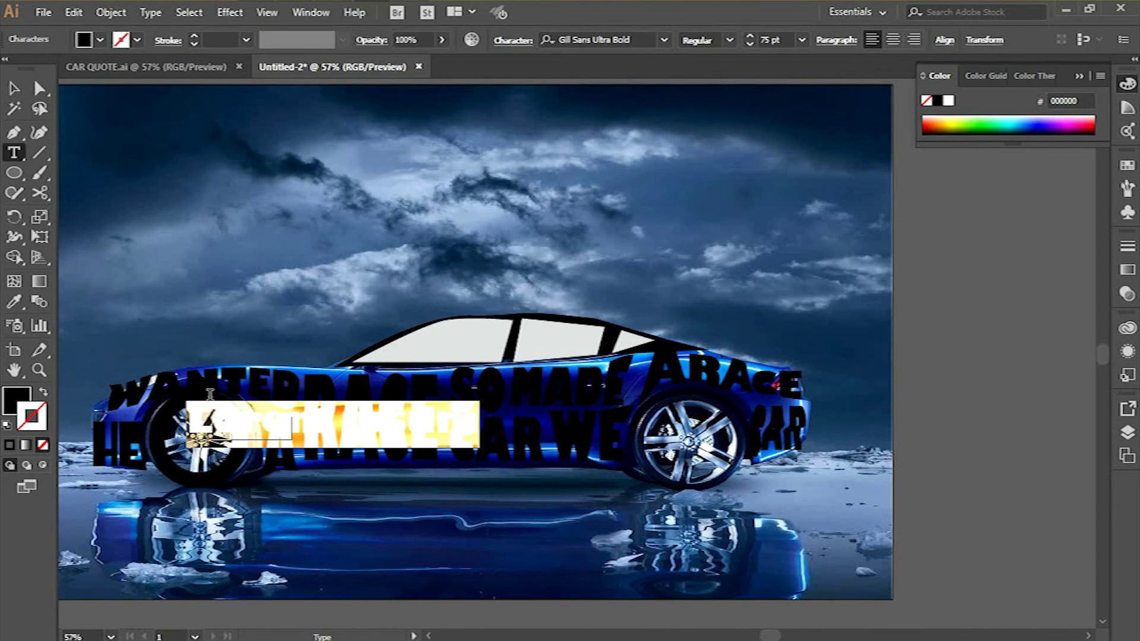
key("BackSpace")
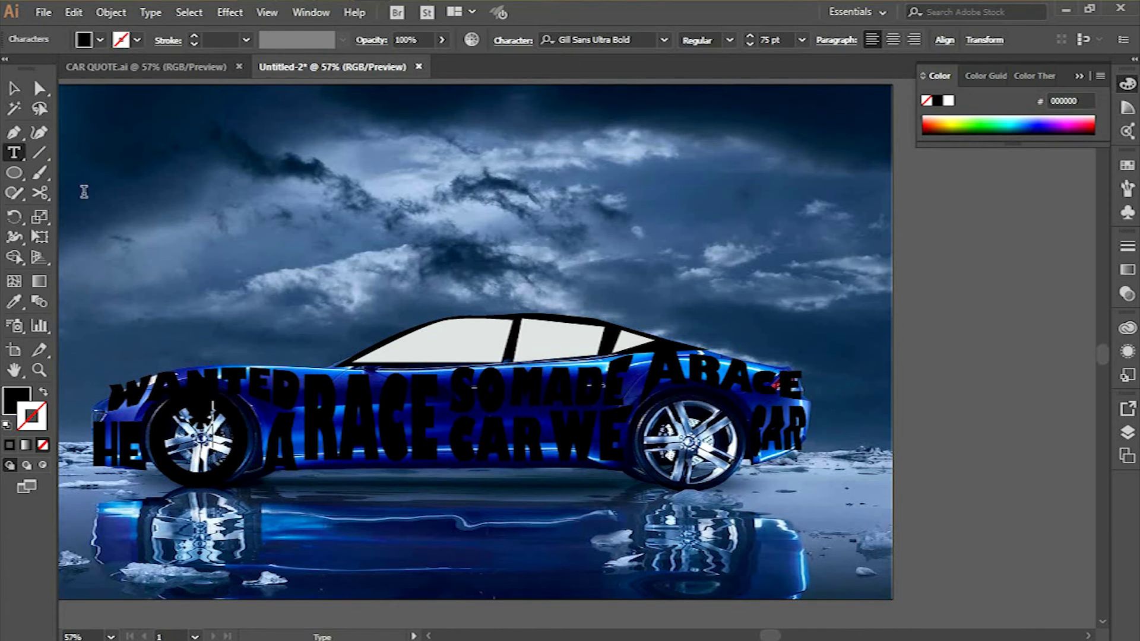
key("Escape")
left_click(205, 426)
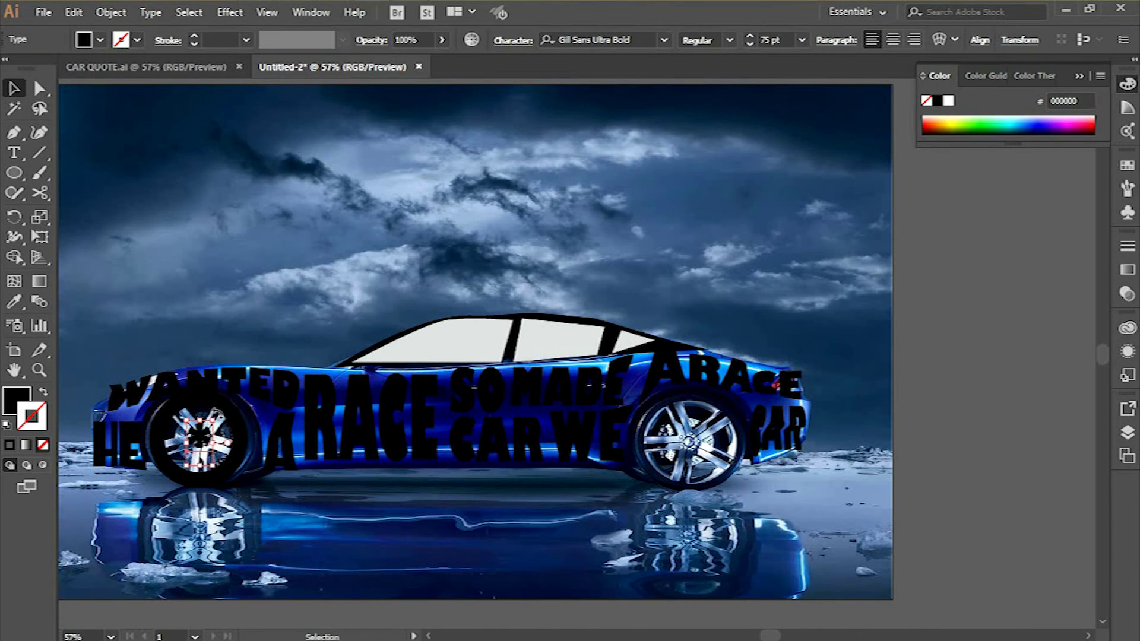
Convert the asterisk to outlines and enlarge it from its centre to fill the front wheel's rim as spokes
right_click(202, 438)
left_click(265, 226)
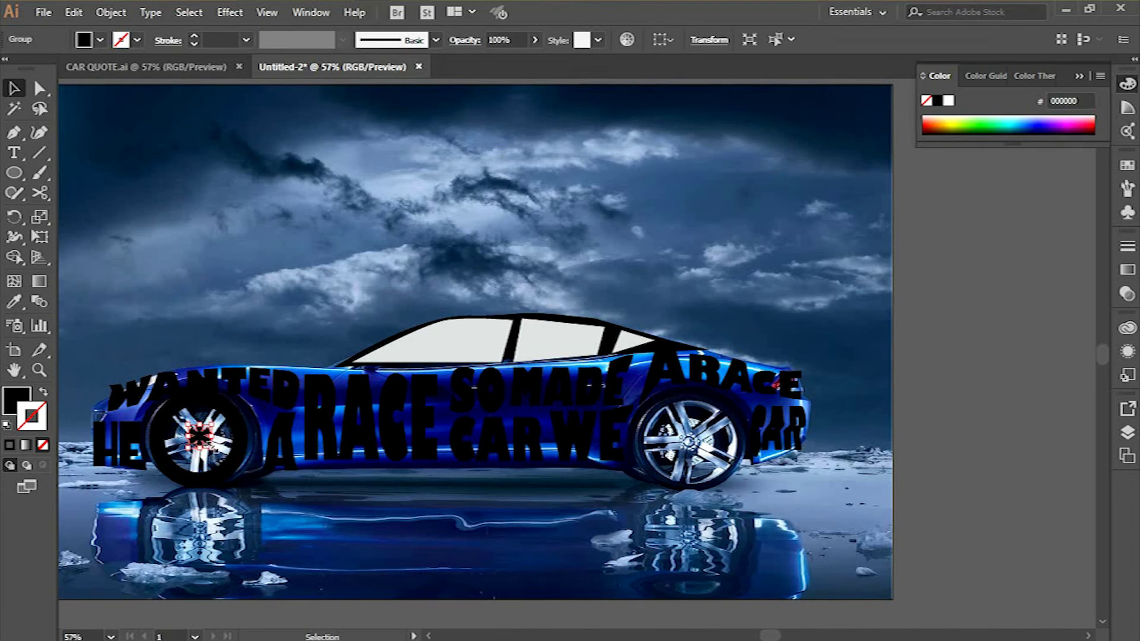
left_click_drag(198, 435, 235, 456)
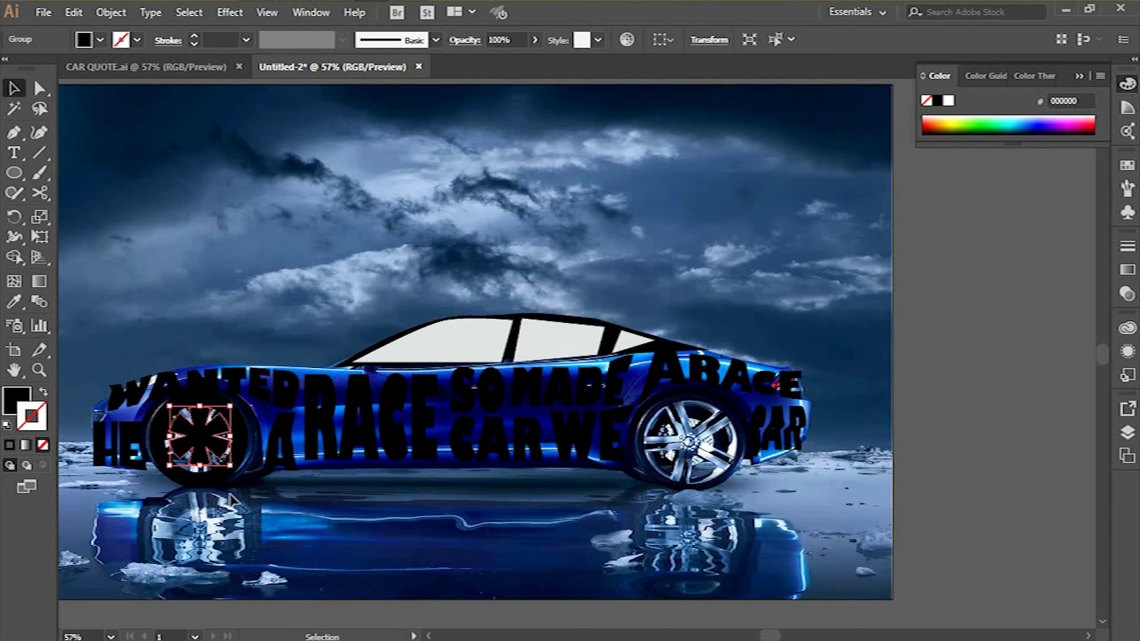
left_click(231, 452, "shift")
left_click_drag(198, 455, 699, 435)
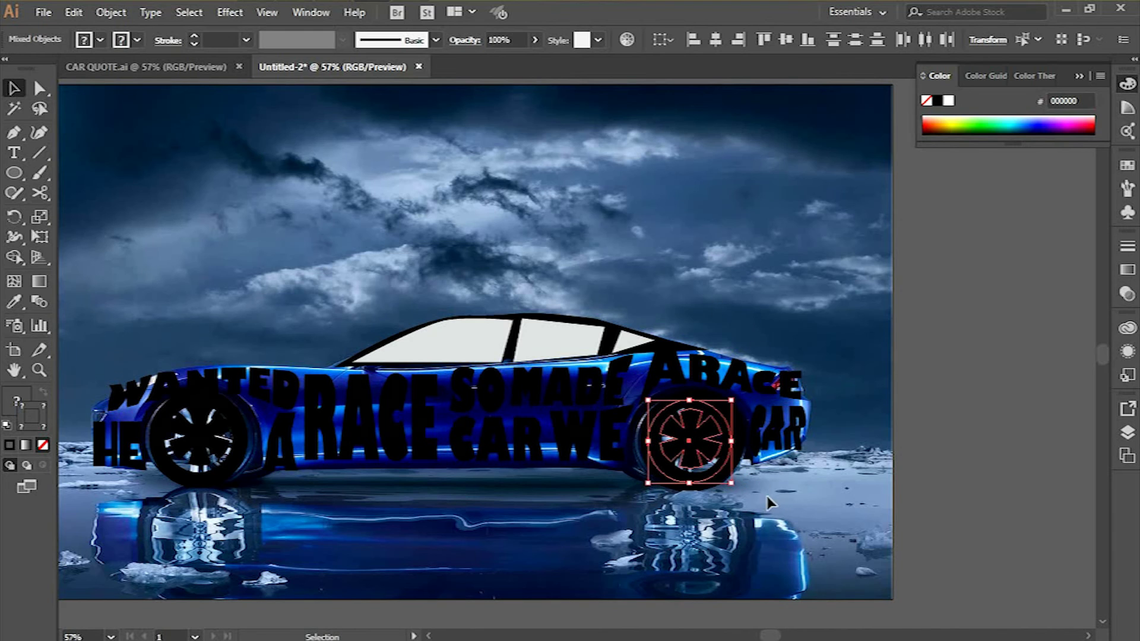
left_click(789, 492)
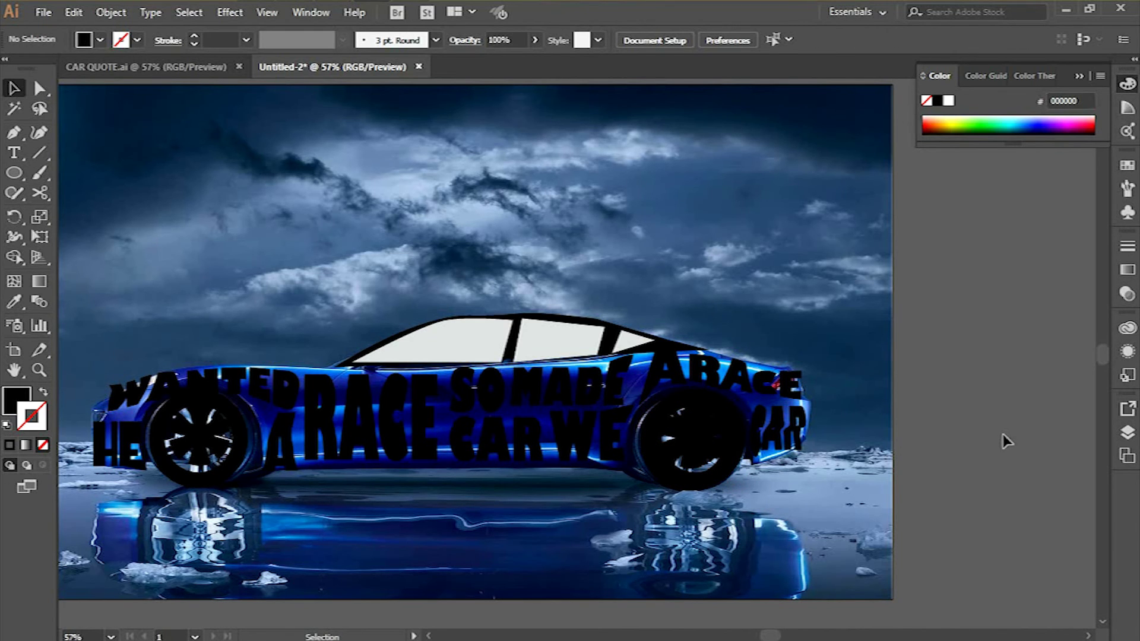
key("ctrl+z")
key("Delete")
Duplicate the front wheel's tyre circle and spokes together onto the rear wheel
left_click(217, 451)
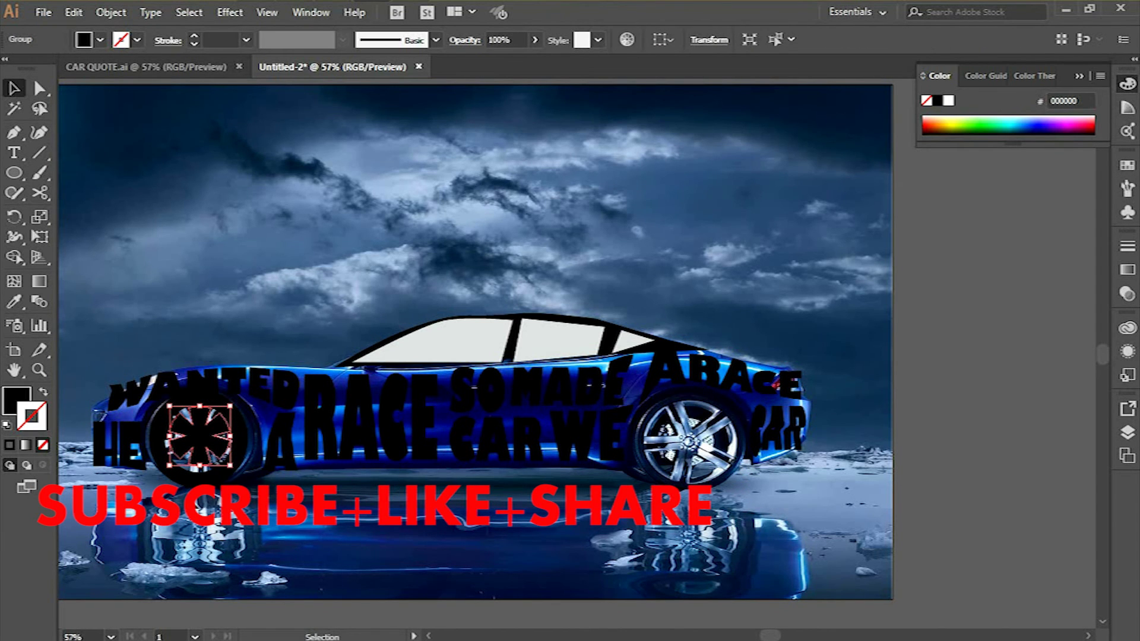
left_click(226, 461, "shift")
left_click_drag(204, 439, 696, 443)
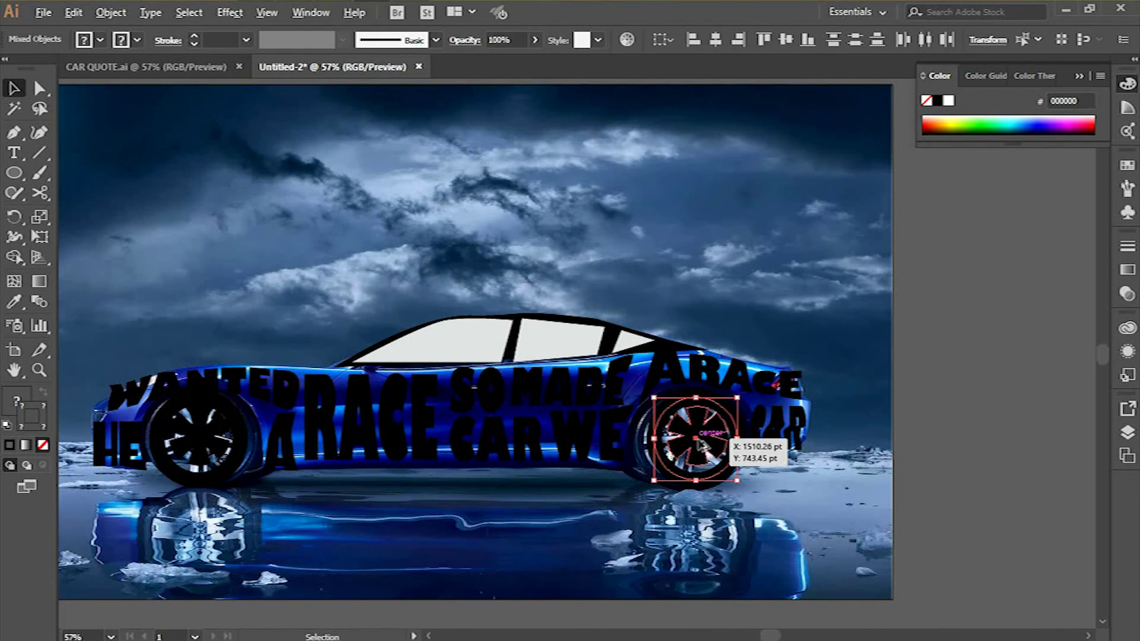
left_click_drag(702, 445, 700, 438)
left_click(789, 497)
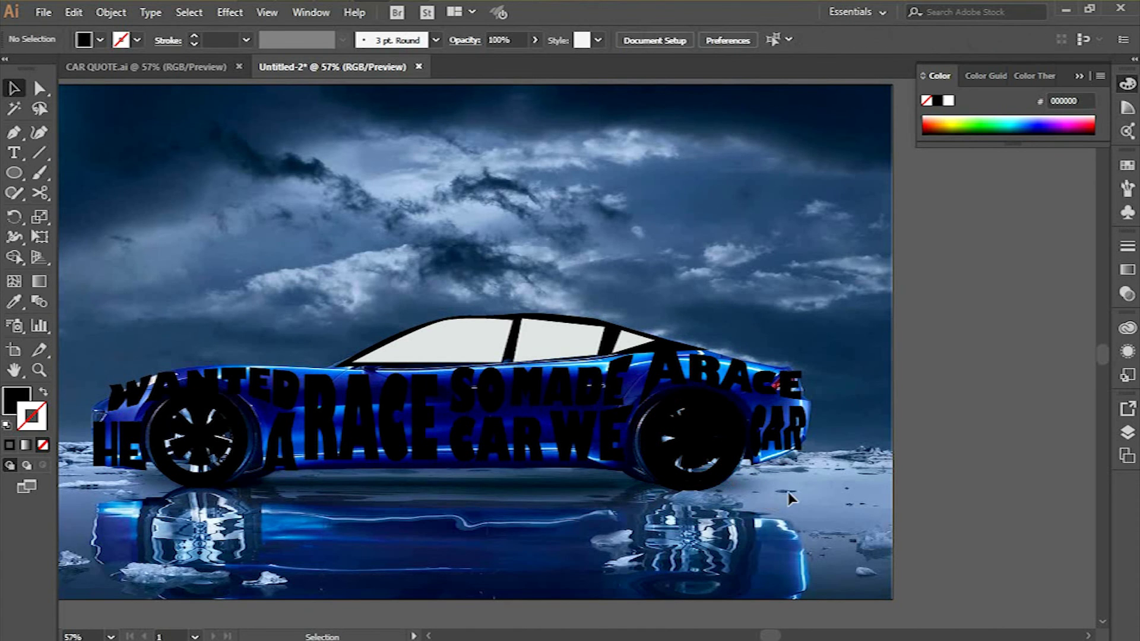
key("ctrl+z")
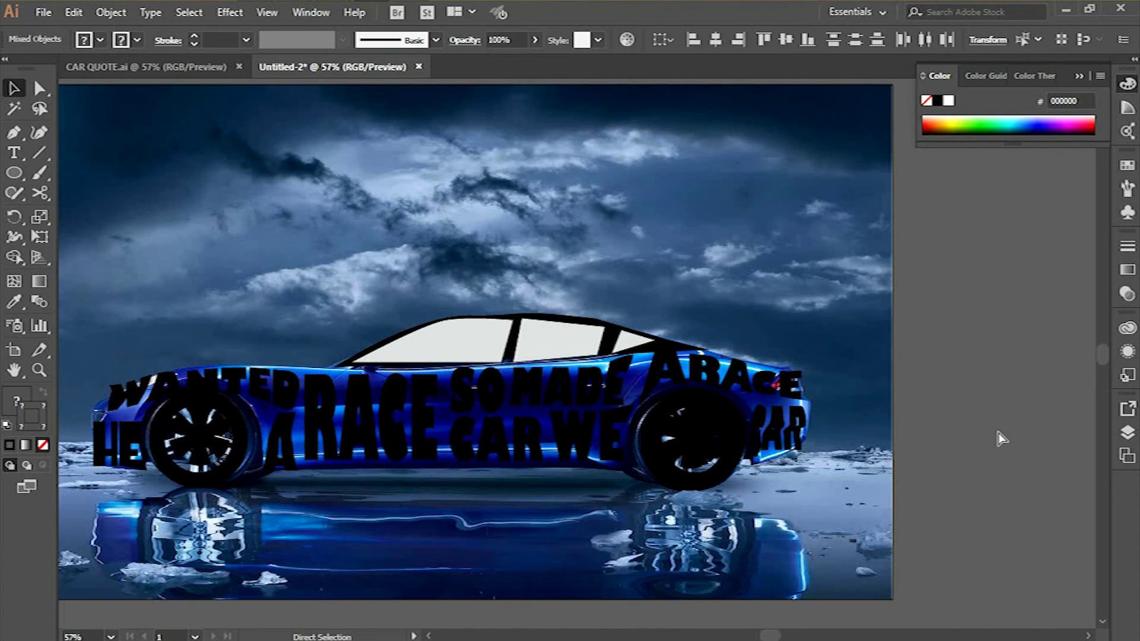
Hide Layer 1 with the reference car photo and activate the Rectangle tool
left_click(1127, 434)
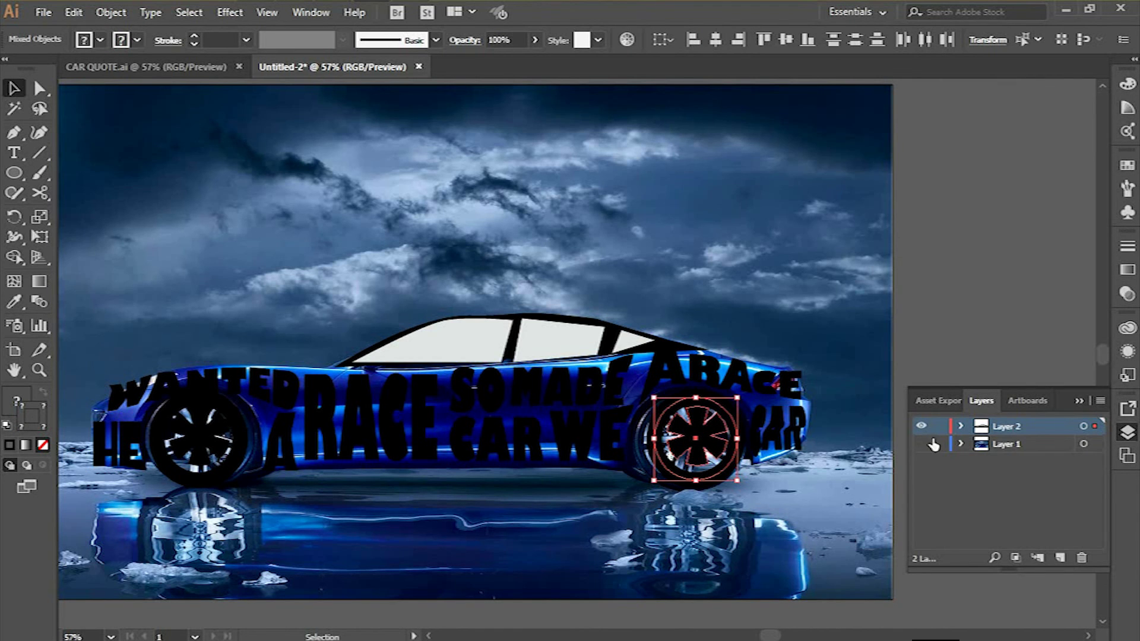
left_click(921, 444)
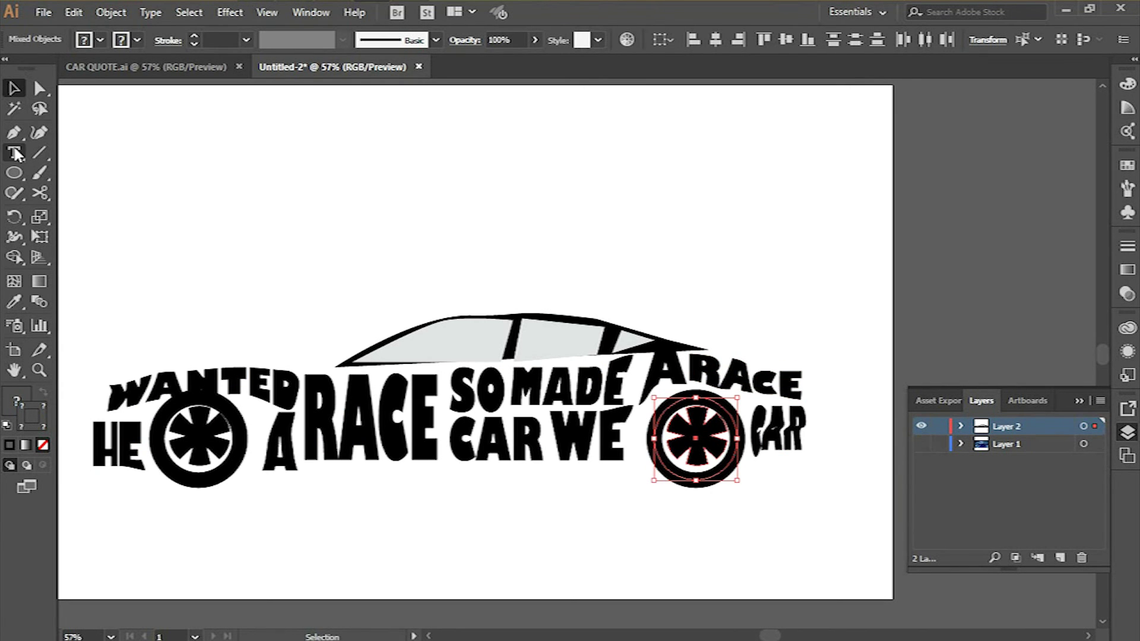
left_click_drag(16, 168, 89, 171)
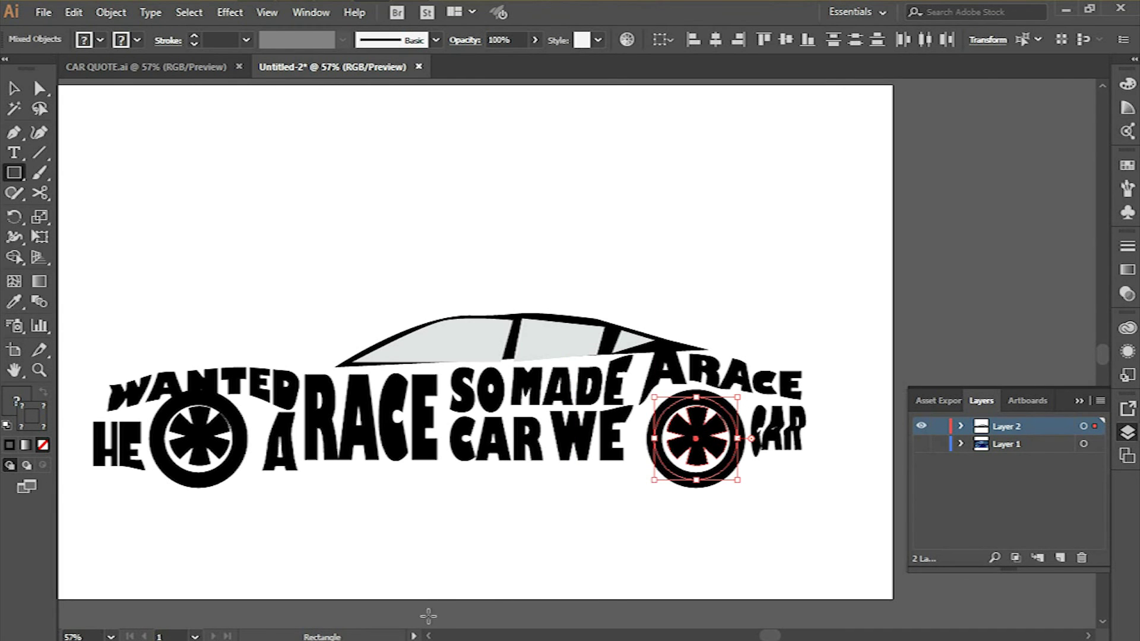
left_click_drag(770, 635, 762, 635)
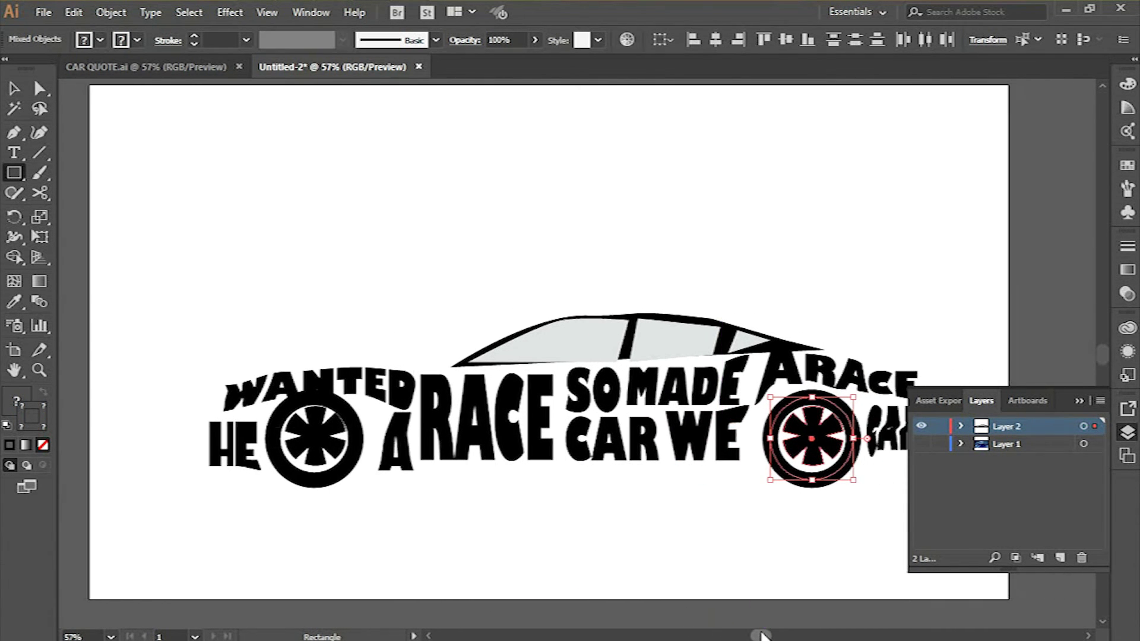
left_click_drag(88, 87, 1009, 598)
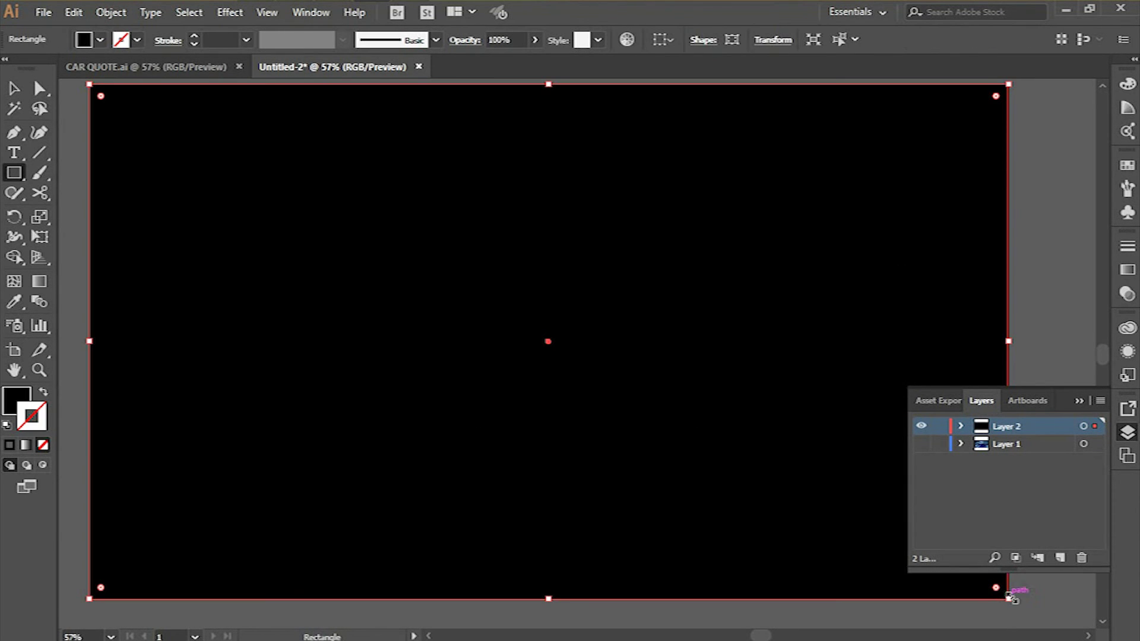
double_click(16, 400)
mouse_move(765, 233)
left_mouse_down()
mouse_move(753, 226)
mouse_move(782, 232)
left_mouse_up()
left_click(1055, 227)
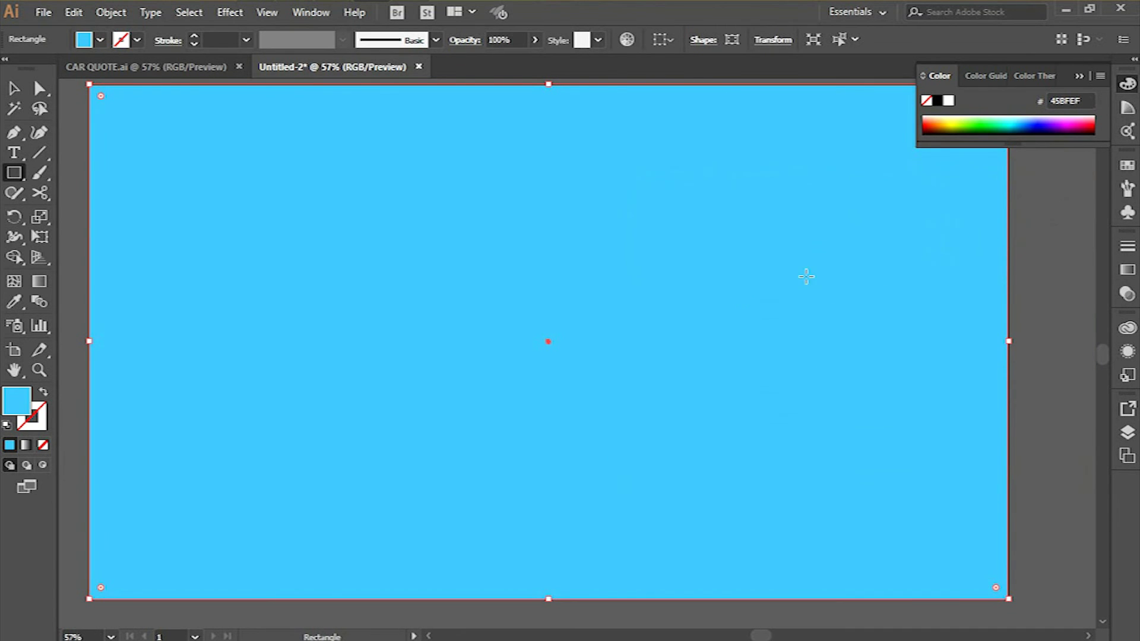
right_click(703, 275)
mouse_move(774, 545)
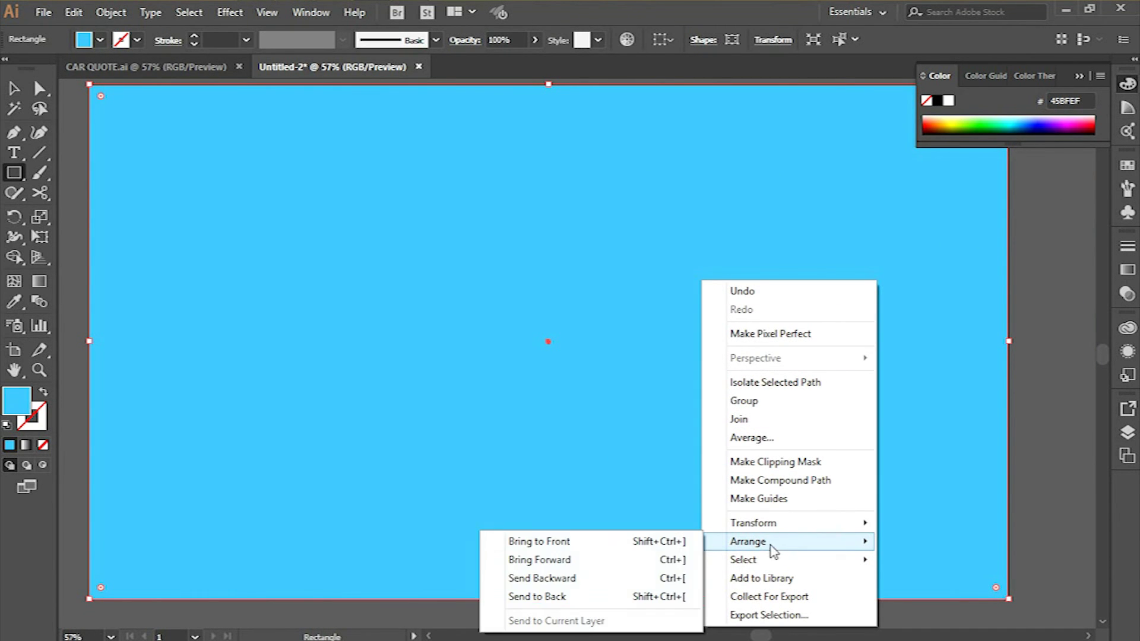
left_click(631, 578)
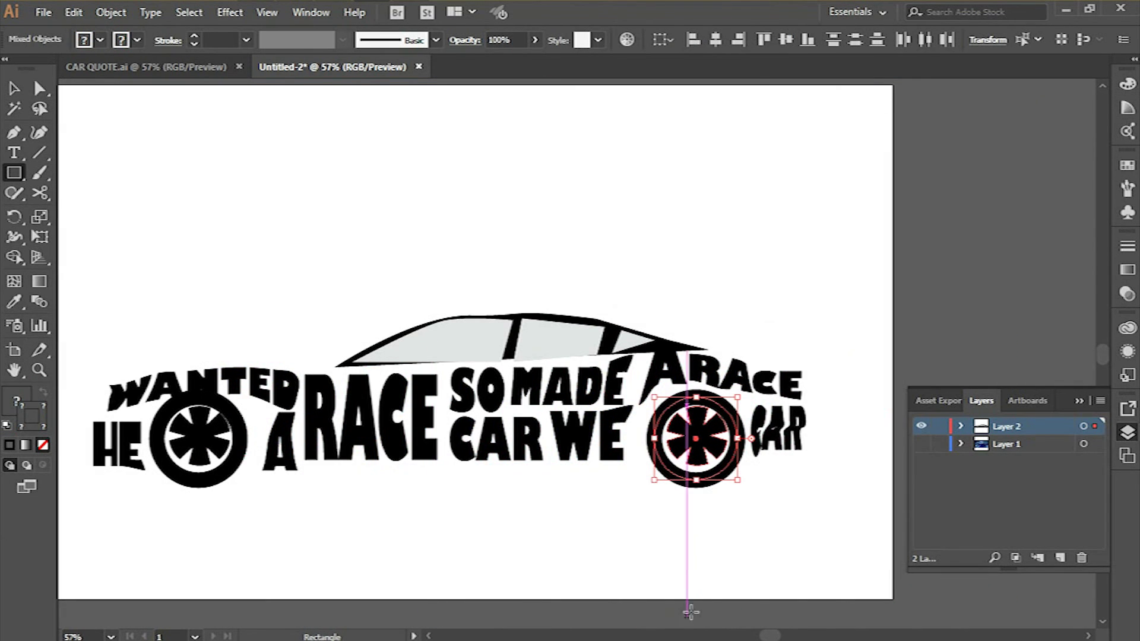
Draw a rectangle covering the whole artboard and fill it with sky blue (45BFEF)
left_click_drag(768, 635, 762, 638)
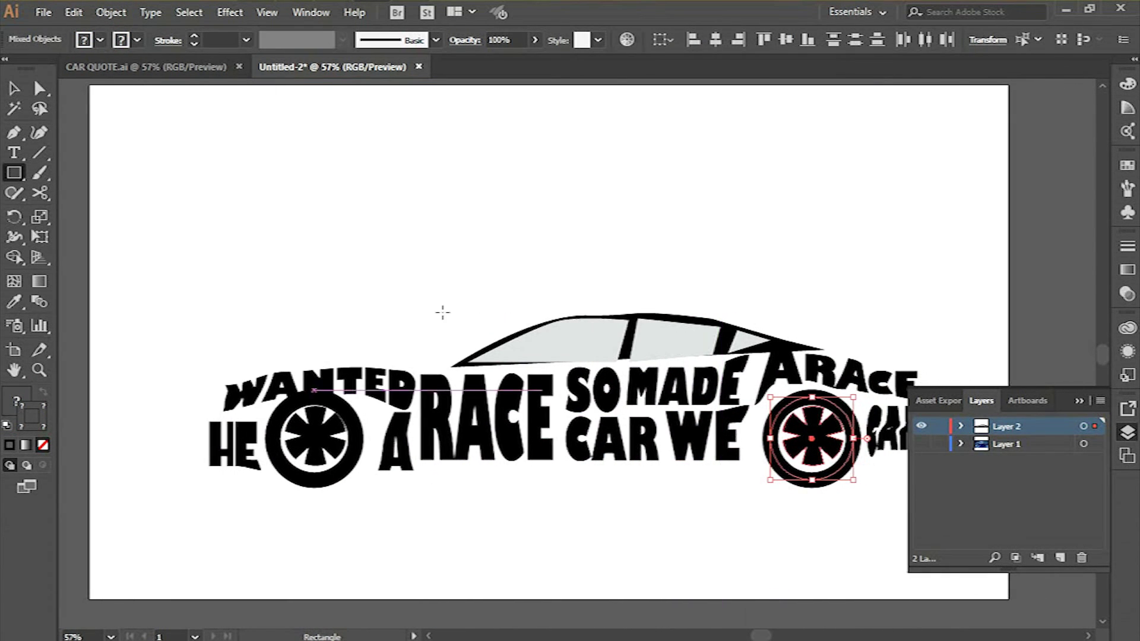
left_click_drag(88, 86, 1009, 599)
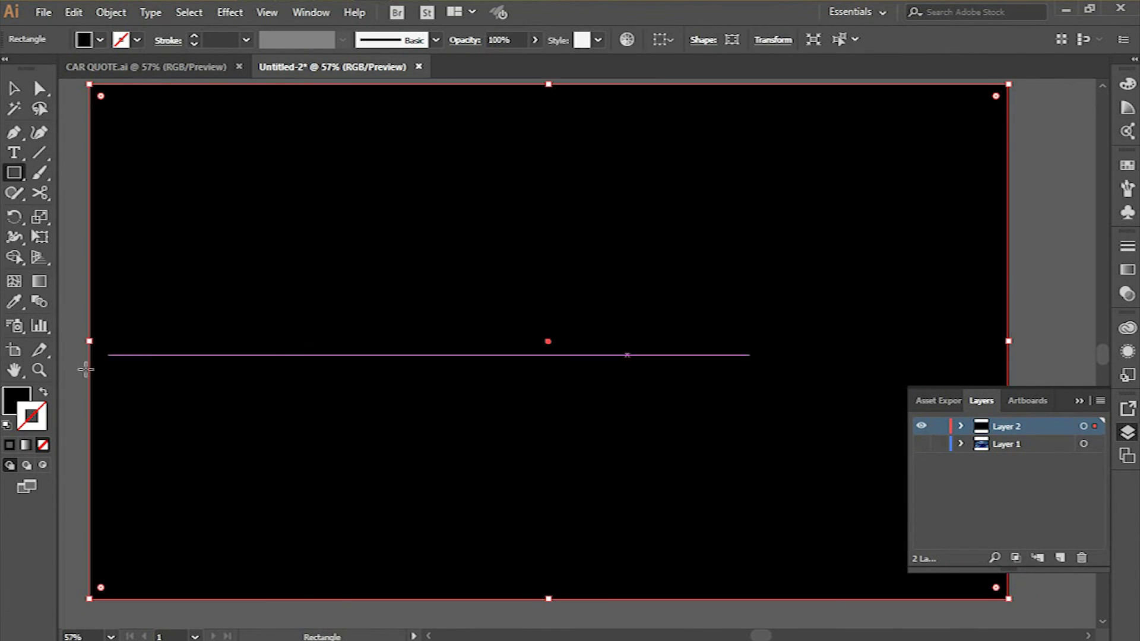
double_click(16, 400)
left_click_drag(753, 232, 782, 232)
left_click(1047, 228)
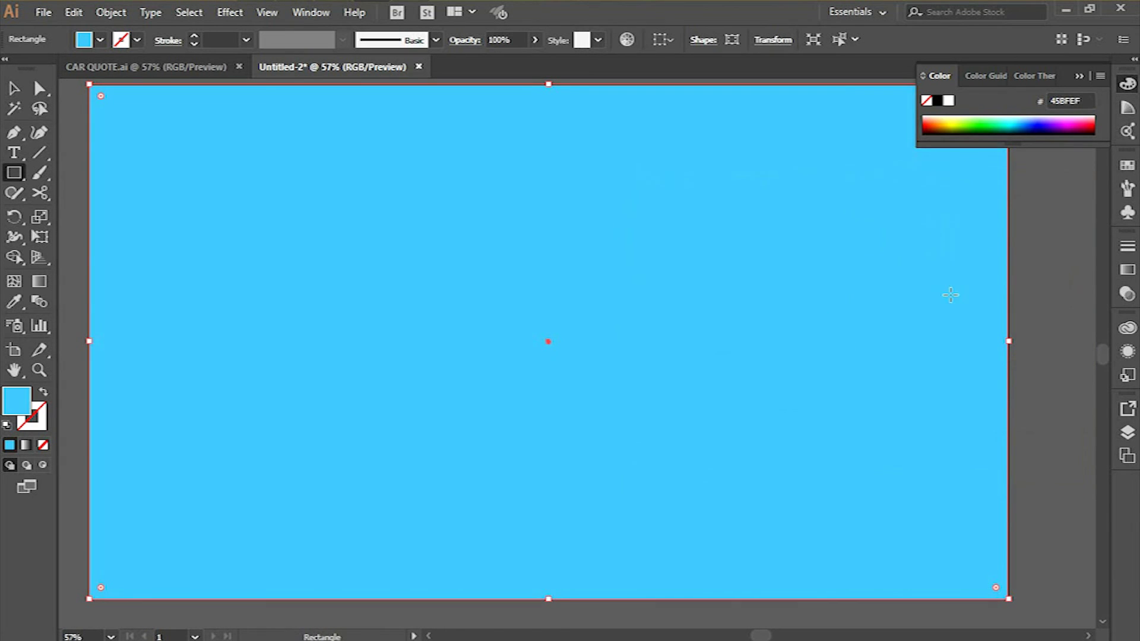
Send the blue background rectangle to the back, behind the car typography
right_click(702, 281)
mouse_move(771, 548)
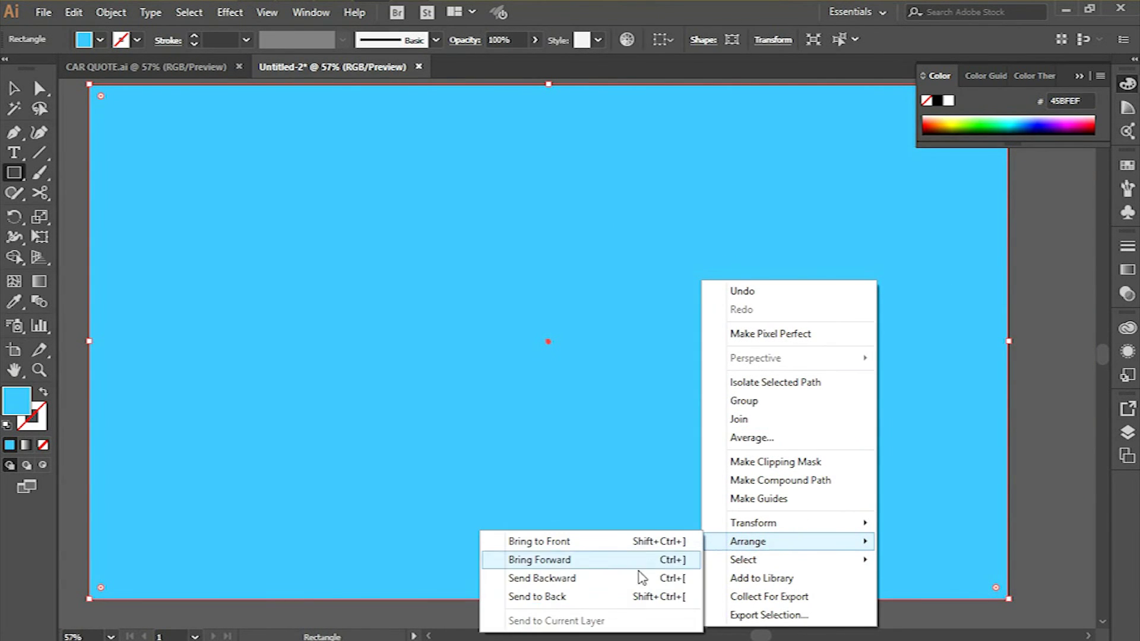
left_click(633, 596)
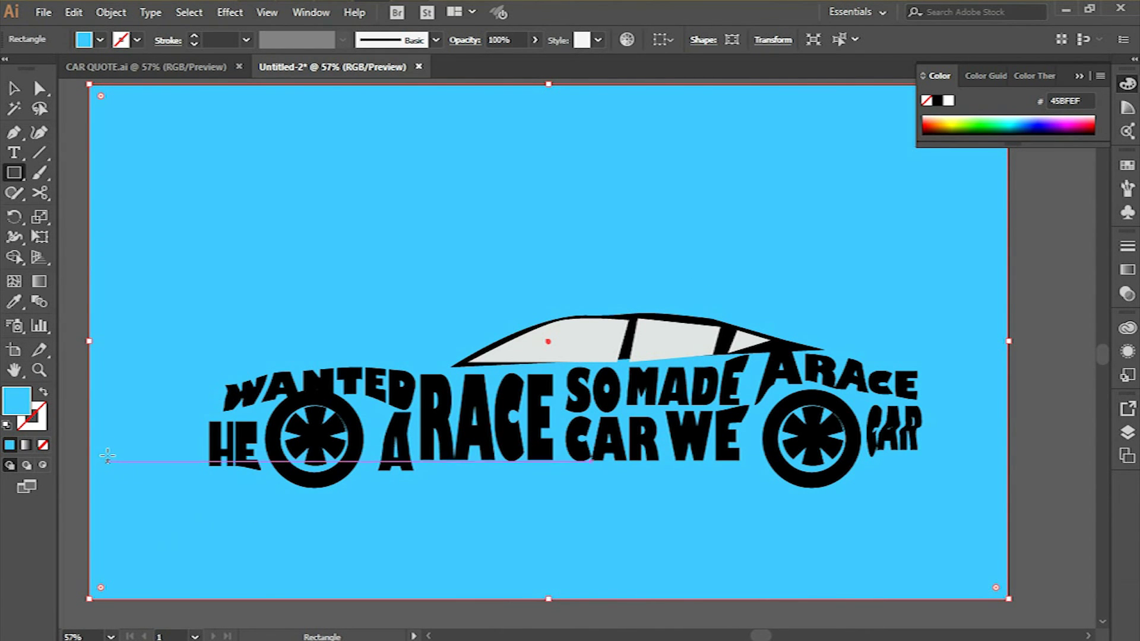
Draw a full-width ground rectangle from the base of the wheels to the artboard's lower edge and fill it with near-black (020202)
mouse_move(88, 477)
left_mouse_down()
mouse_move(261, 486)
mouse_move(1043, 603)
mouse_move(1008, 599)
left_mouse_up()
double_click(16, 401)
left_click(628, 428)
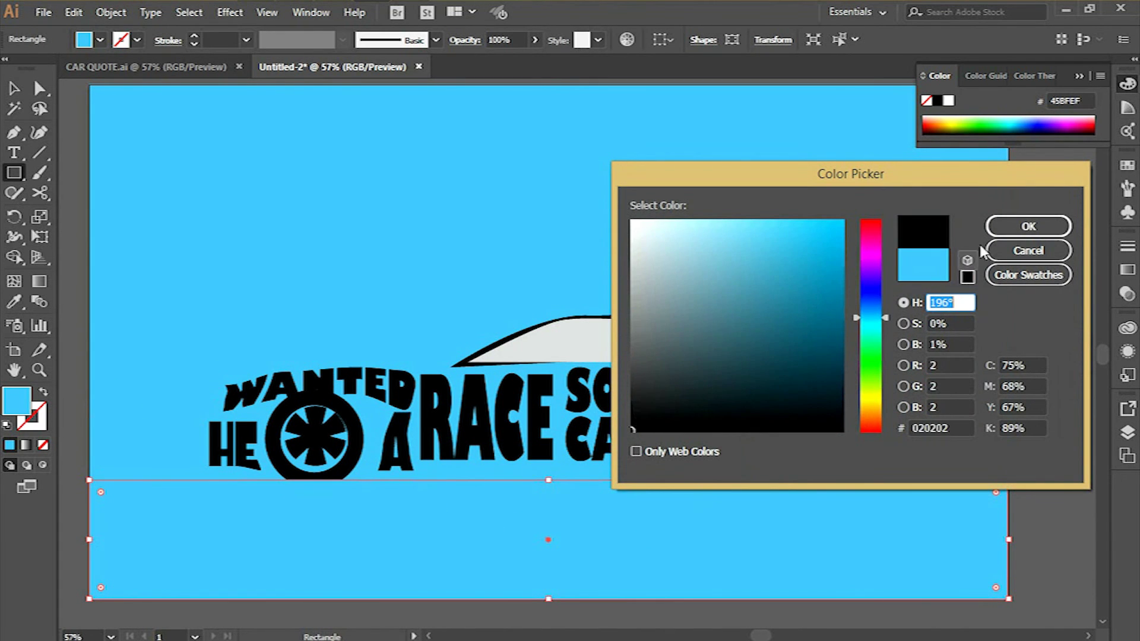
left_click(1028, 226)
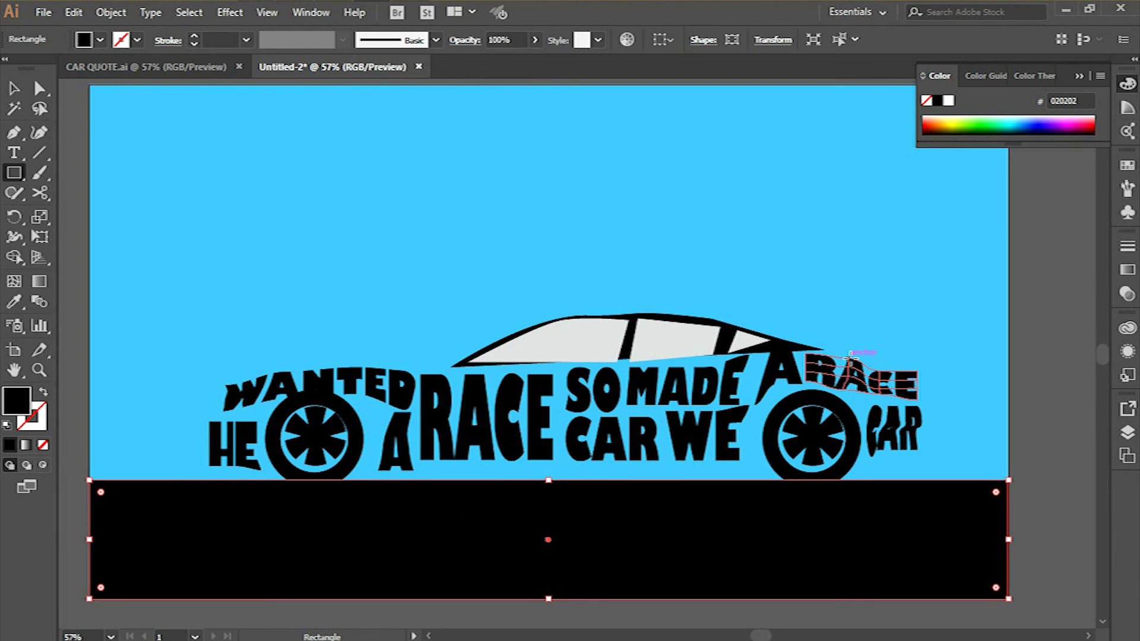
mouse_move(391, 4)
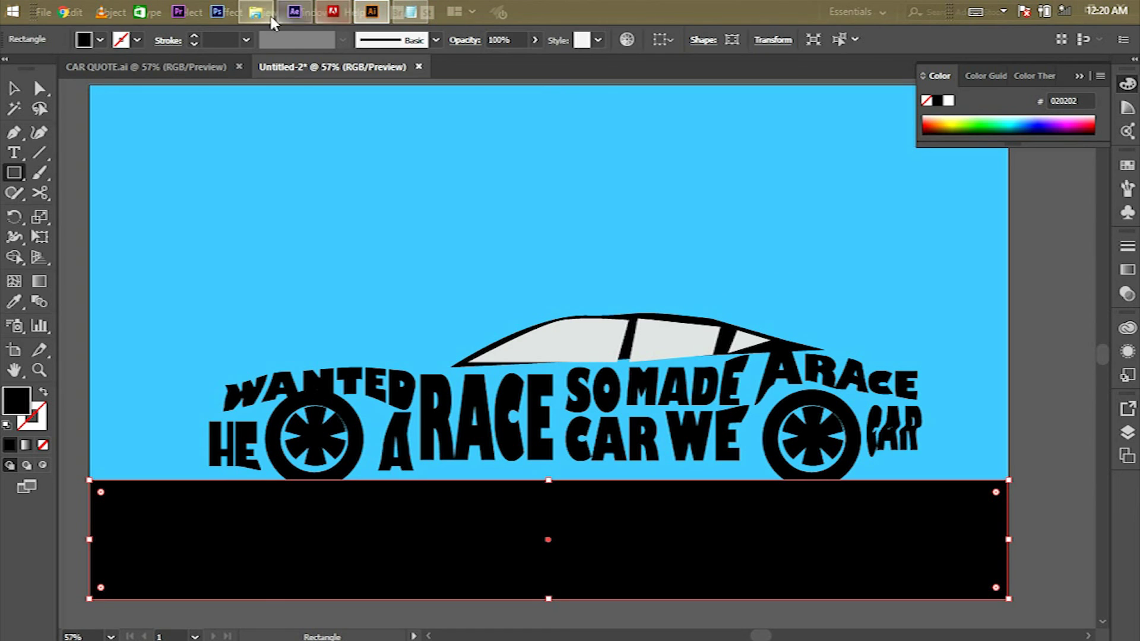